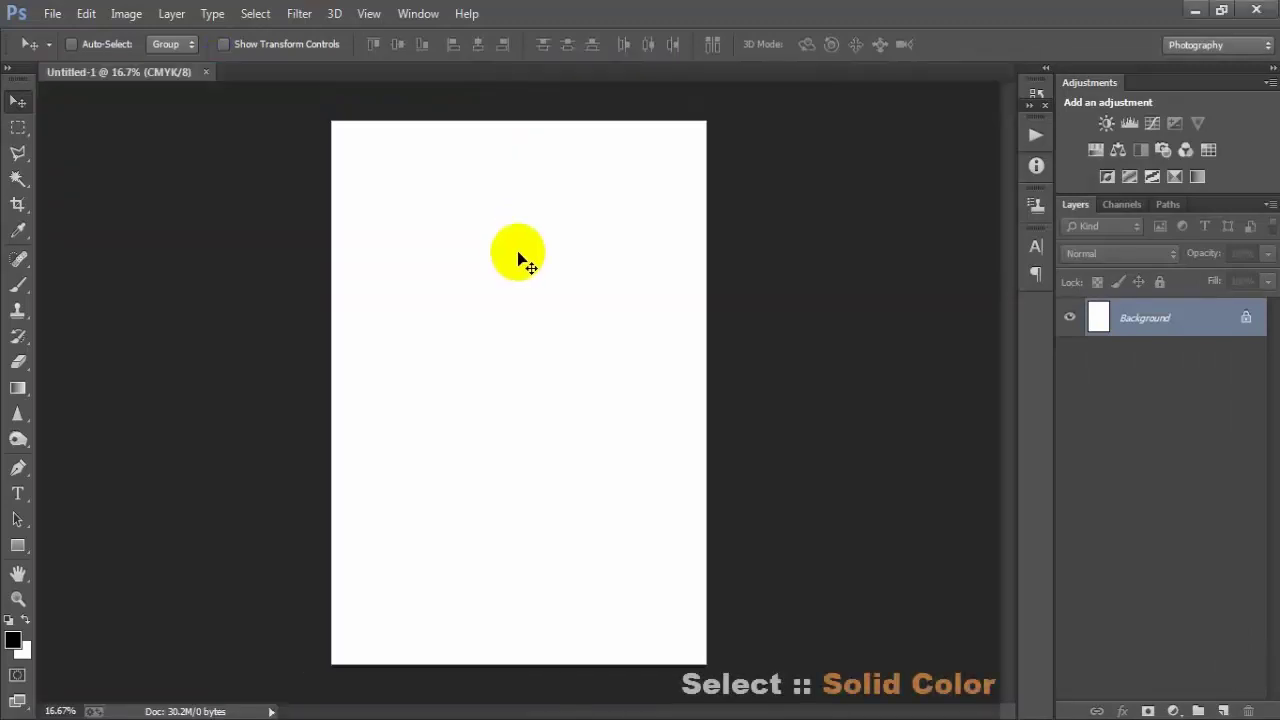
# - Add a Solid Color fill layer in dark grey 464646 above the white background
pyautogui.click(1173, 711)
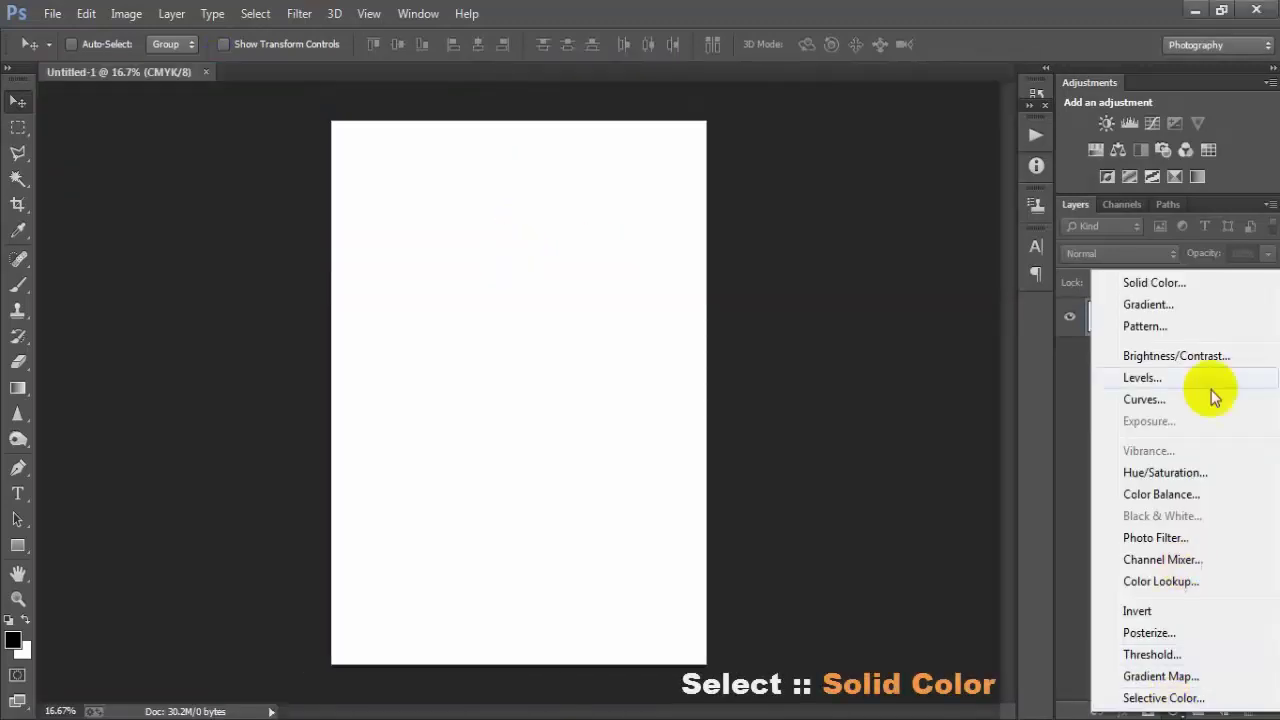
pyautogui.click(1150, 283)
pyautogui.moveTo(543, 349); pyautogui.dragTo(421, 320)
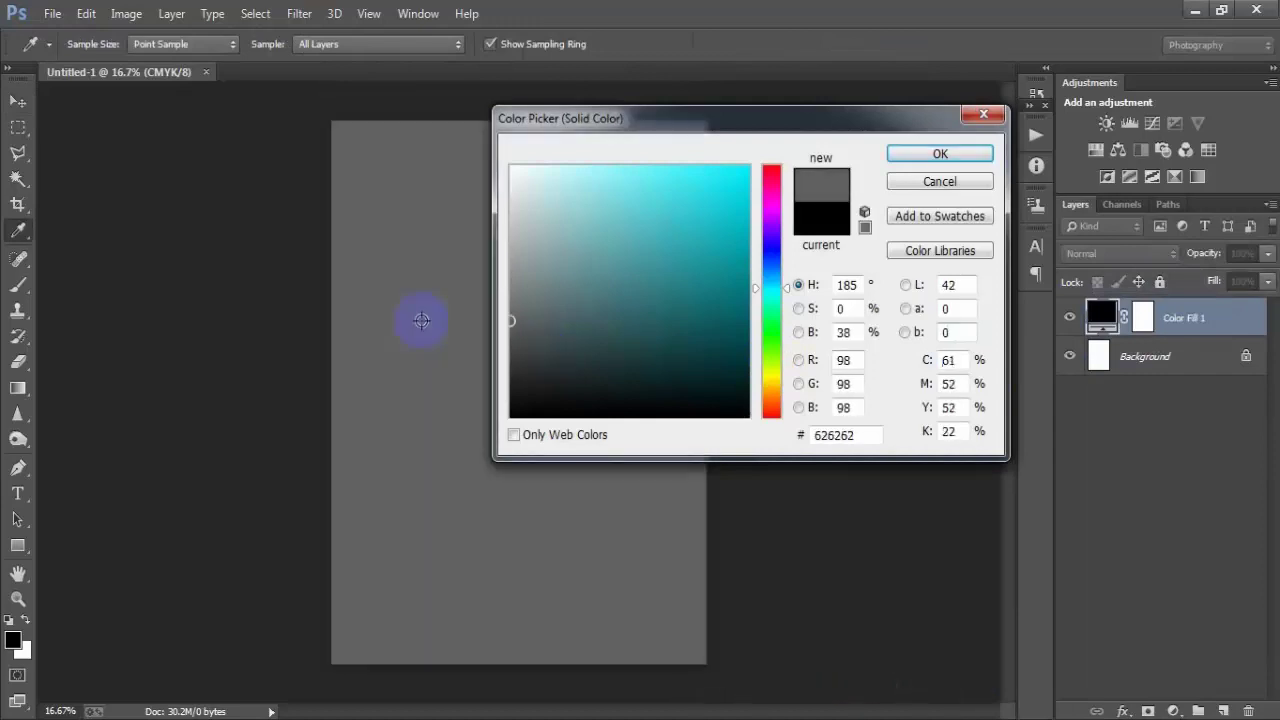
pyautogui.moveTo(541, 329); pyautogui.dragTo(513, 349)
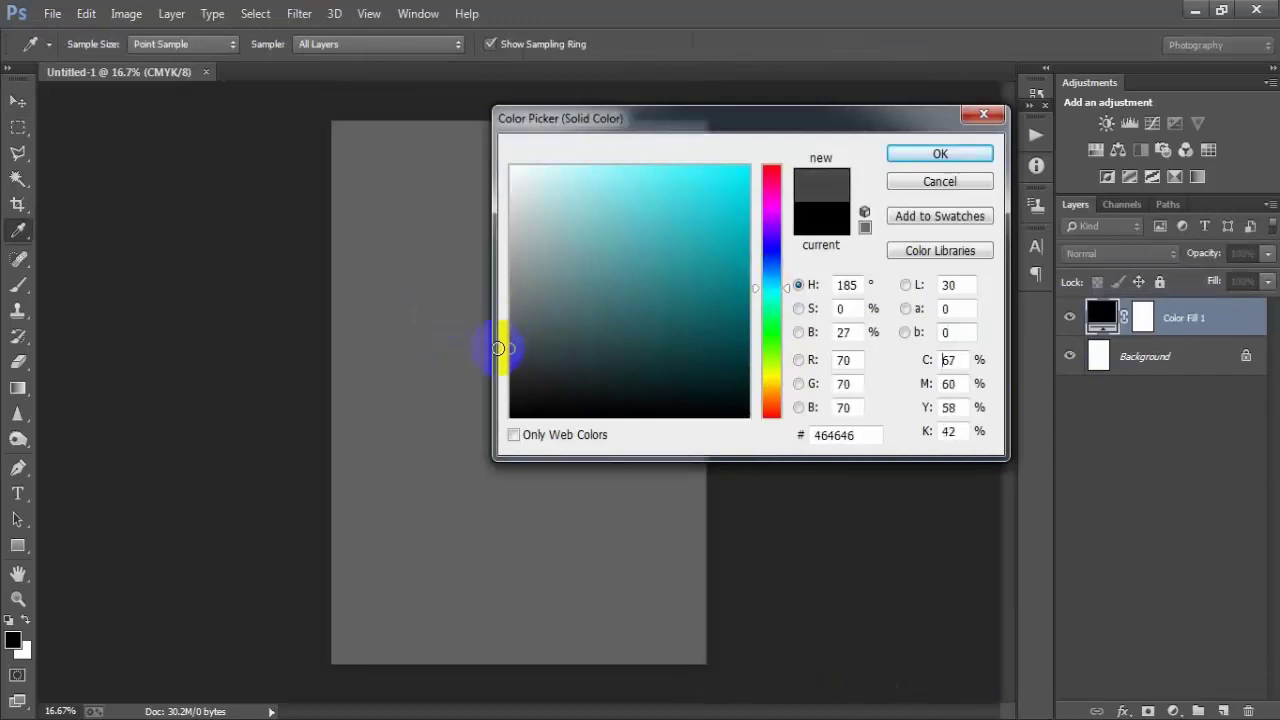
pyautogui.click(975, 153)
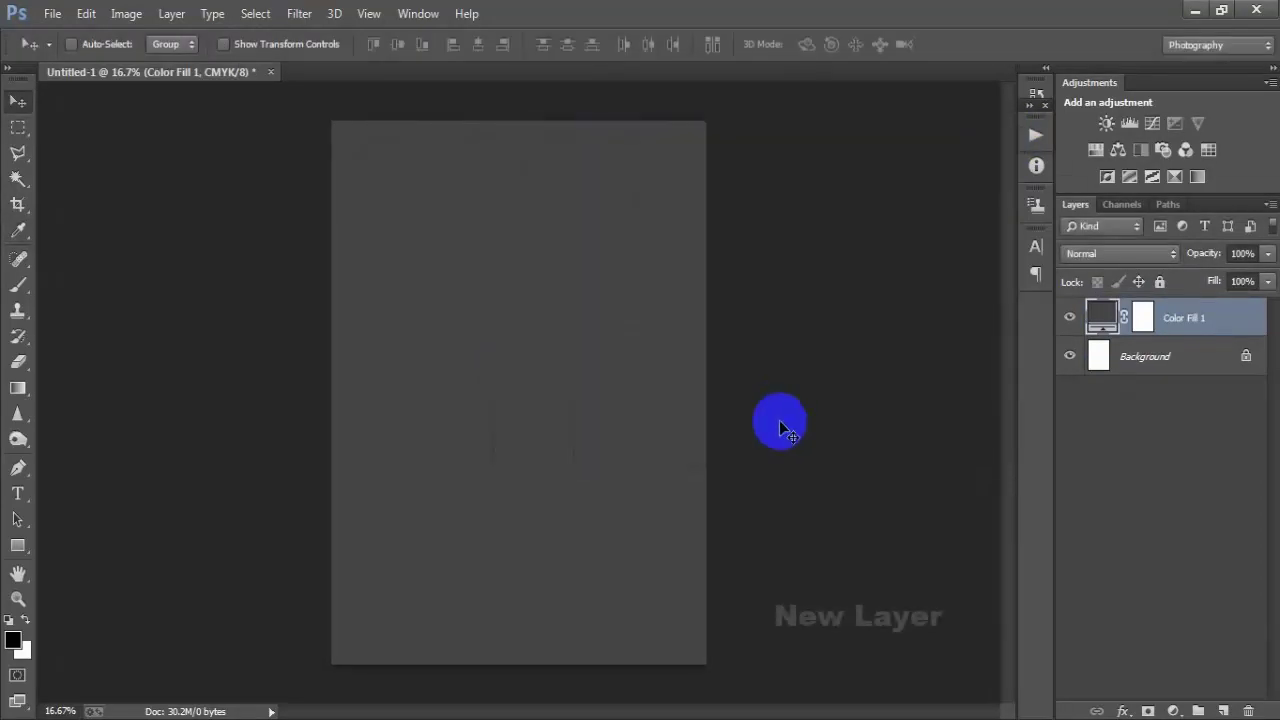
# - Draw a tall black rectangle about 570 × 2142 px on a new layer near the page's left edge
pyautogui.click(1225, 709)
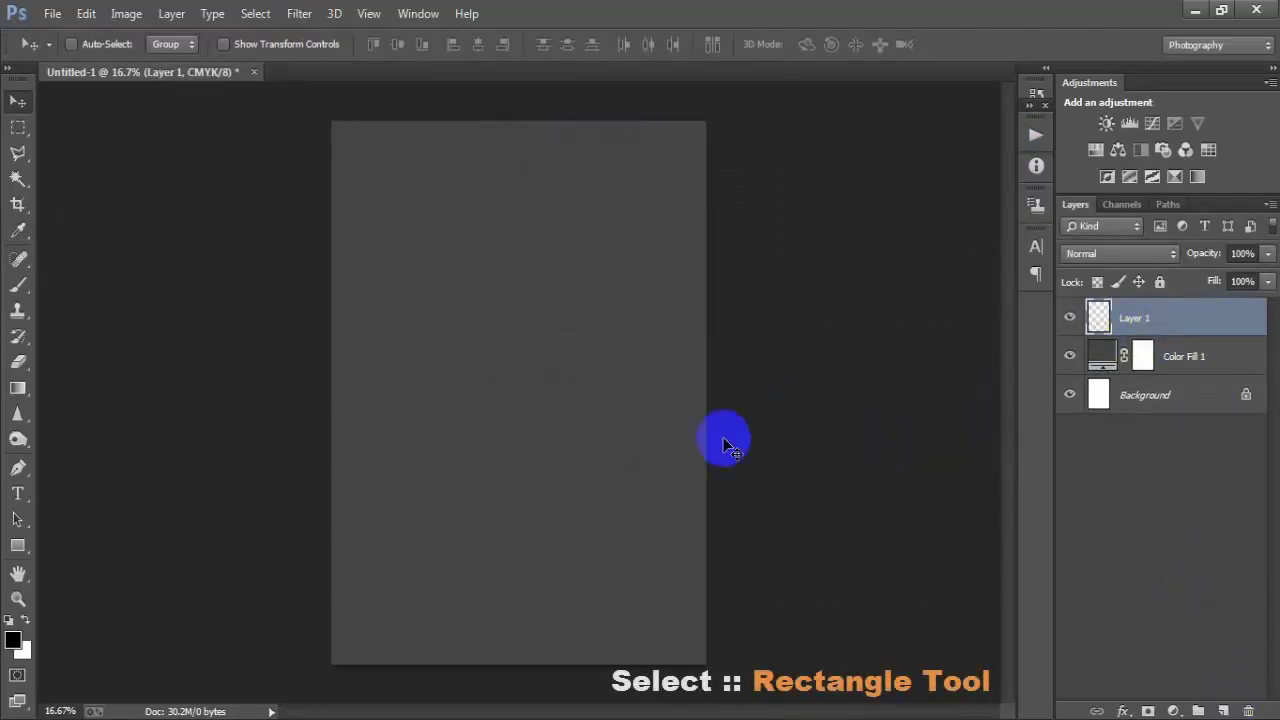
pyautogui.click(18, 545)
pyautogui.rightClick(18, 545)
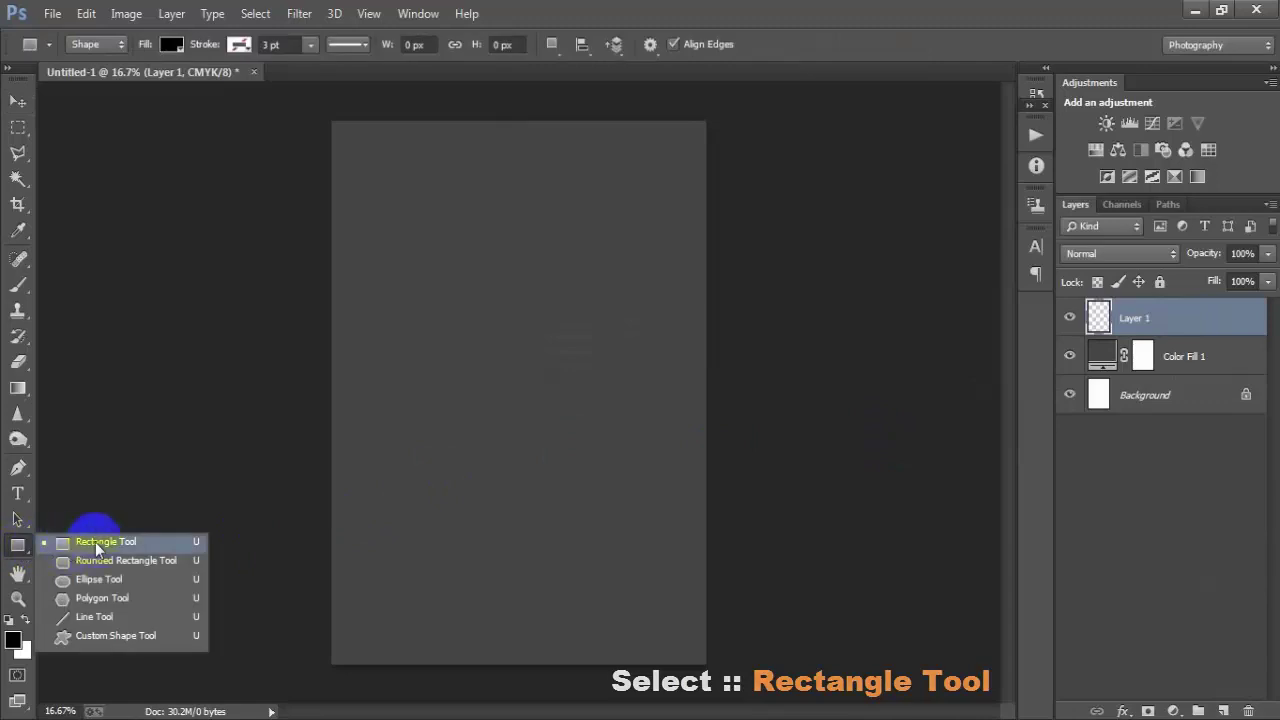
pyautogui.click(100, 534)
pyautogui.moveTo(343, 245); pyautogui.dragTo(430, 597)
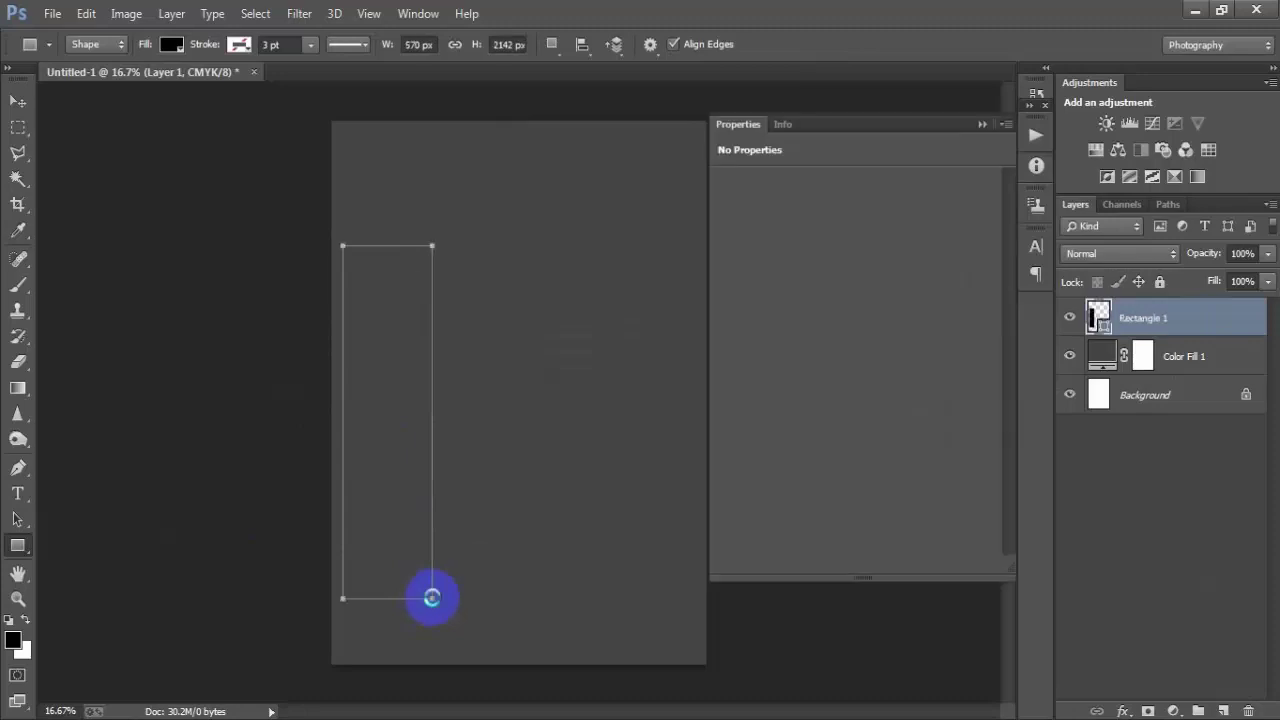
# - Move the black rectangle straight up so it starts a short distance below the page's top edge
pyautogui.click(17, 103)
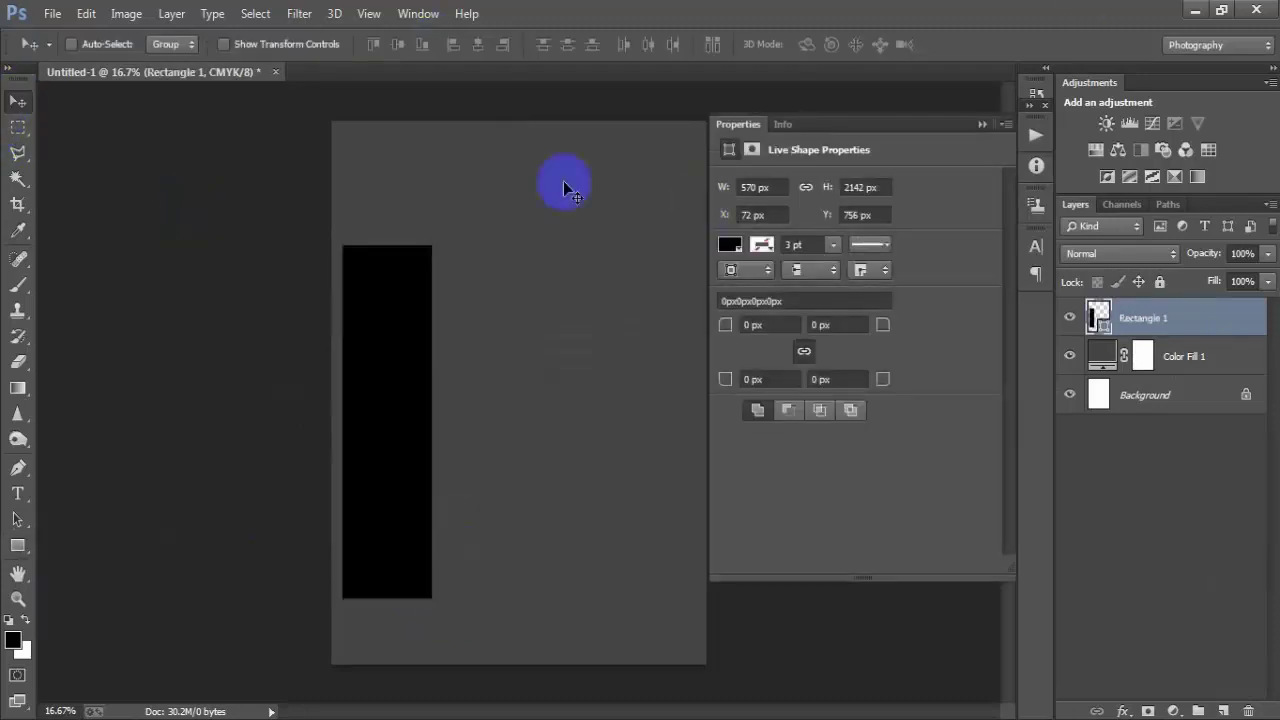
pyautogui.click(982, 124)
pyautogui.moveTo(380, 521); pyautogui.dragTo(380, 455)
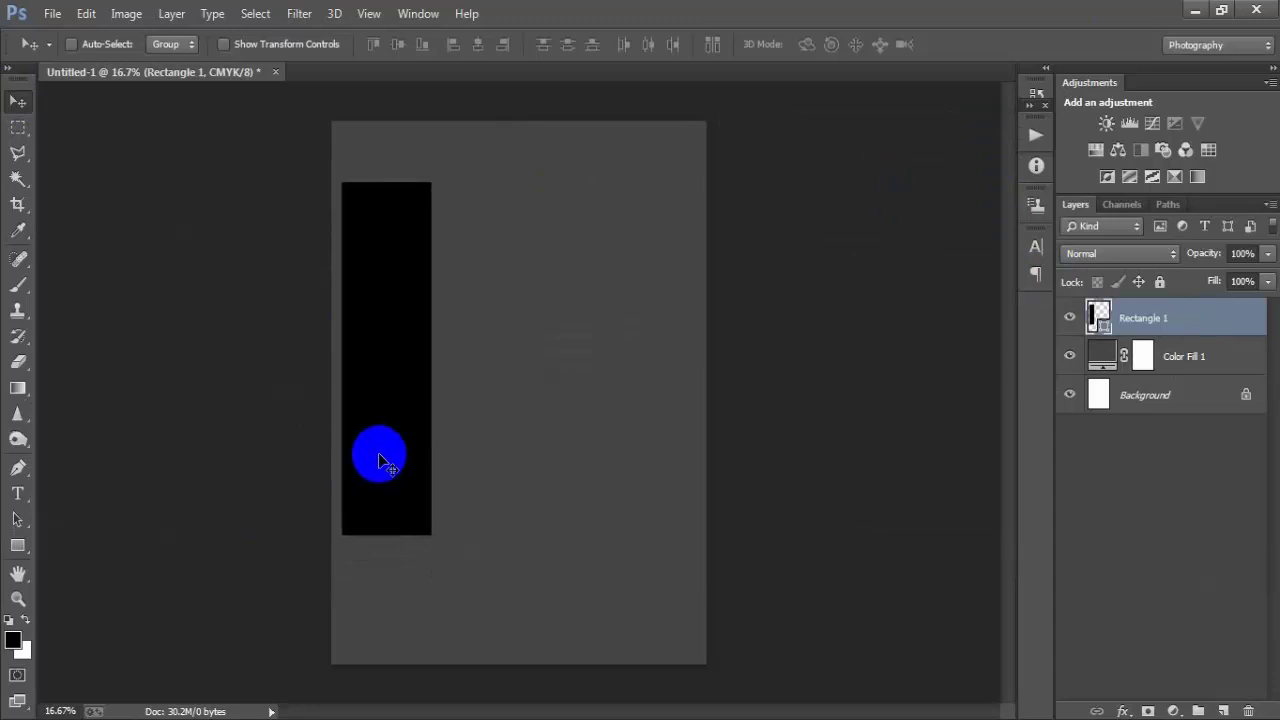
# - Change the rectangle's fill colour to FF3A0A
pyautogui.click(1069, 318)
pyautogui.click(1069, 318)
pyautogui.doubleClick(1098, 318)
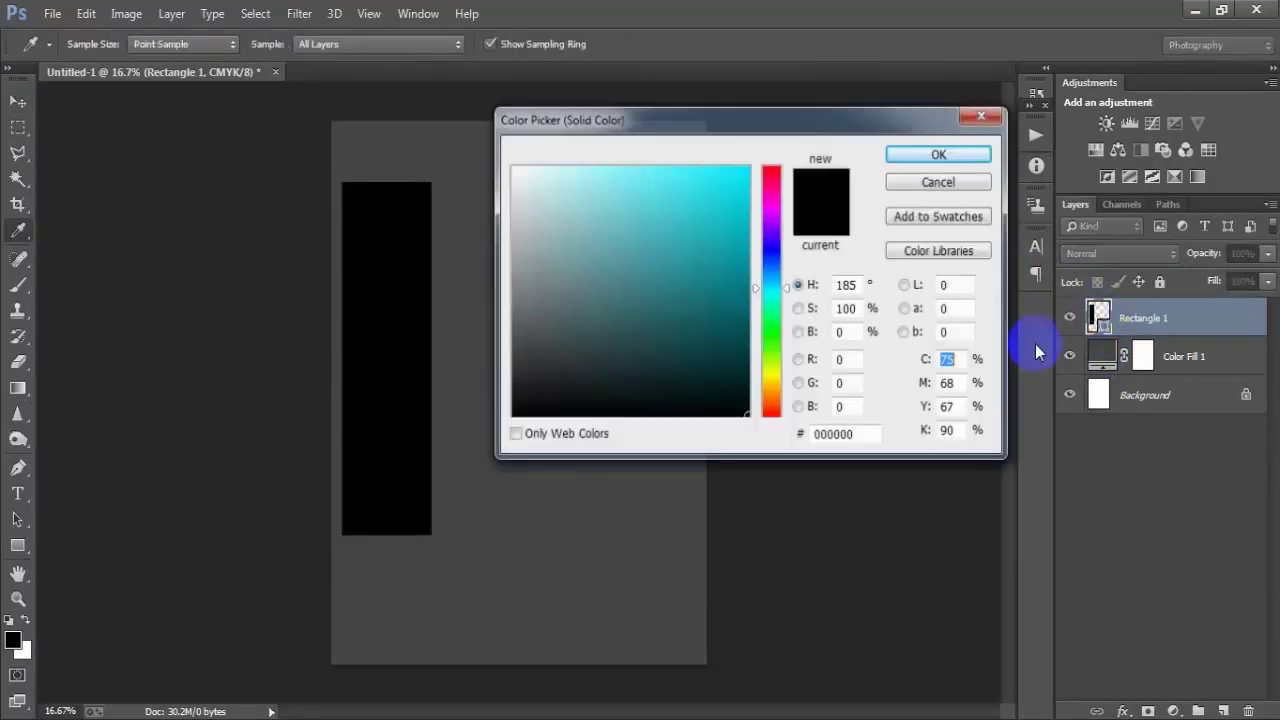
pyautogui.moveTo(663, 120); pyautogui.dragTo(607, 112)
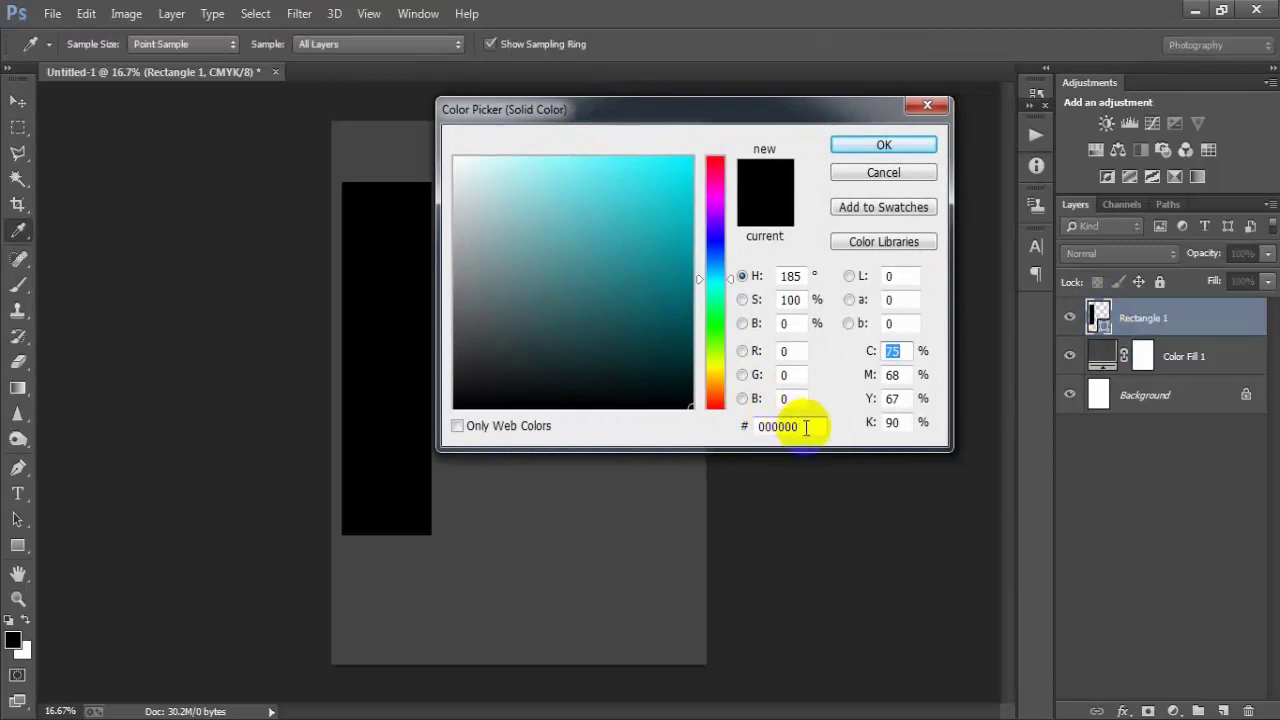
pyautogui.moveTo(808, 426); pyautogui.dragTo(748, 427)
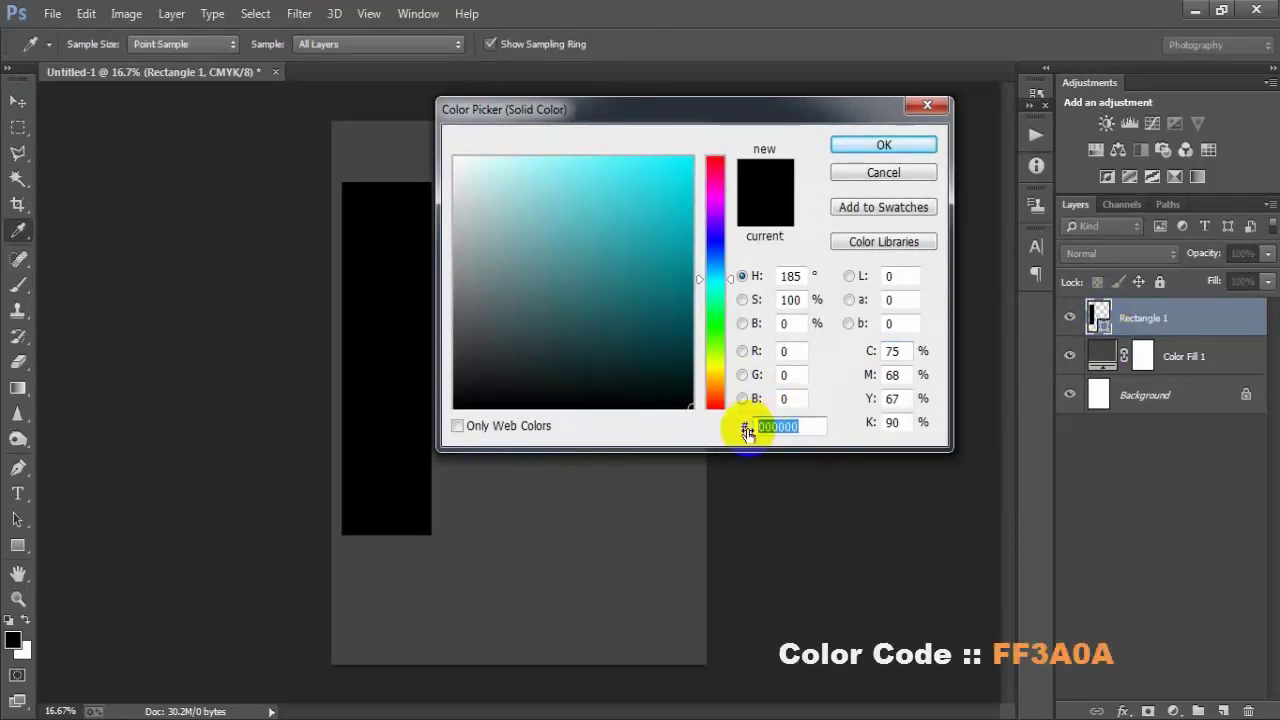
pyautogui.write('FF3')
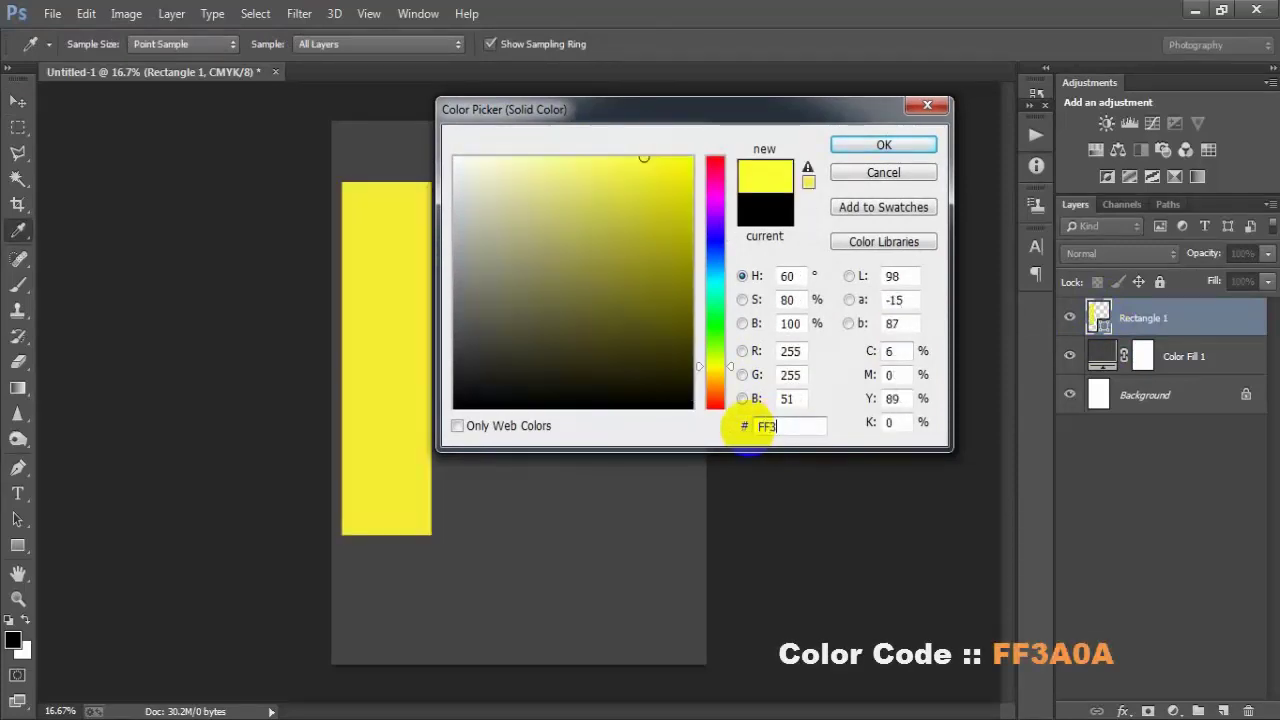
pyautogui.write('A0A')
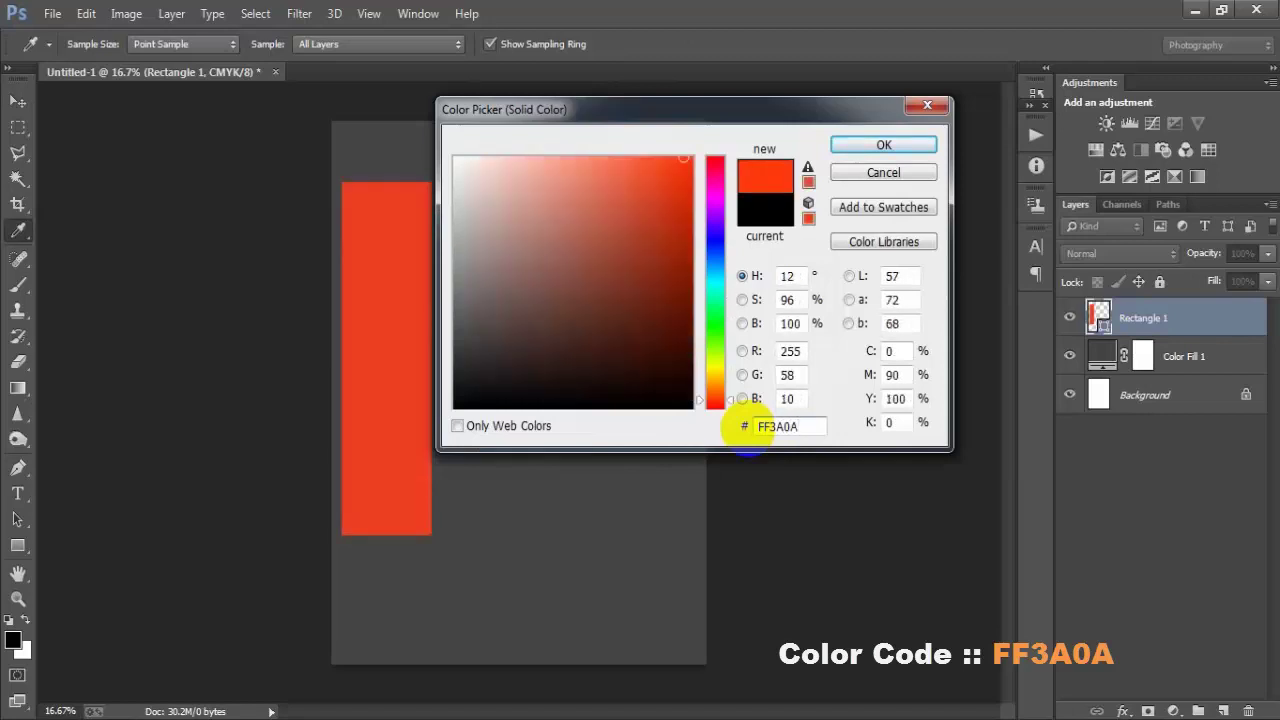
pyautogui.click(850, 144)
pyautogui.click(1070, 320)
pyautogui.click(1070, 322)
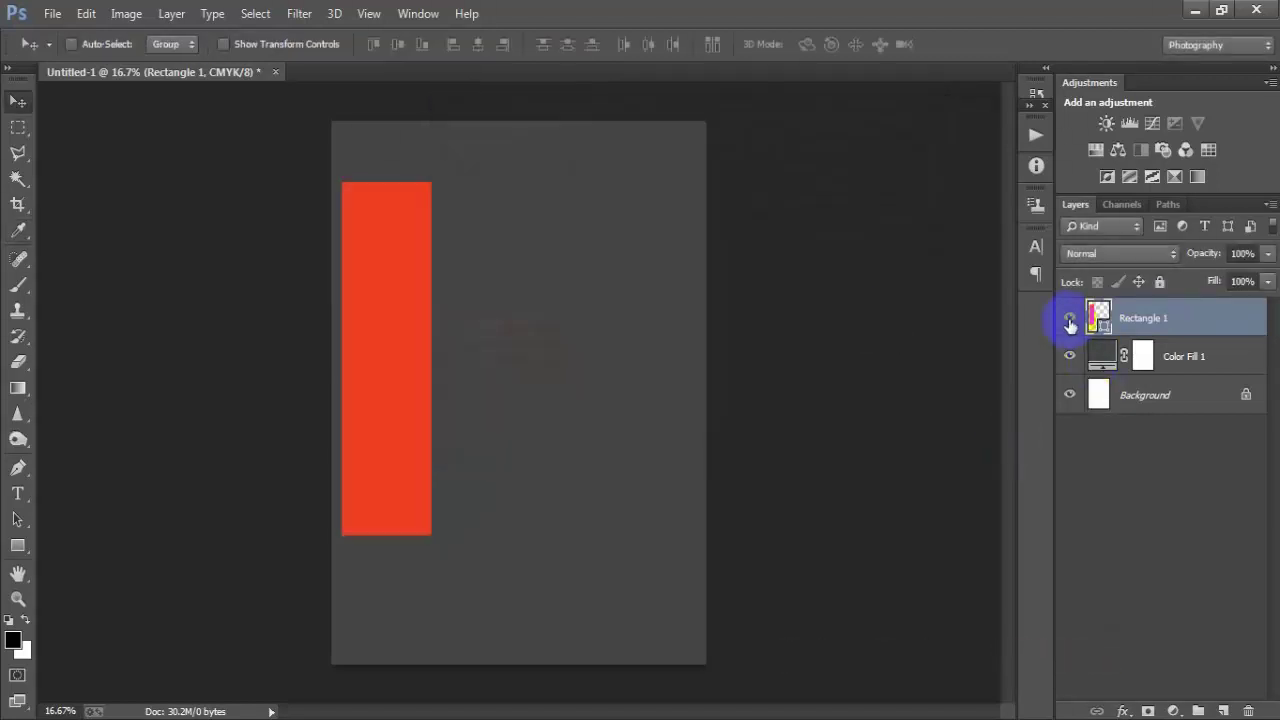
# - Duplicate the red rectangle and shift the copy horizontally to its right, leaving a narrow gap between them
pyautogui.hotkey('ctrl', 'j')
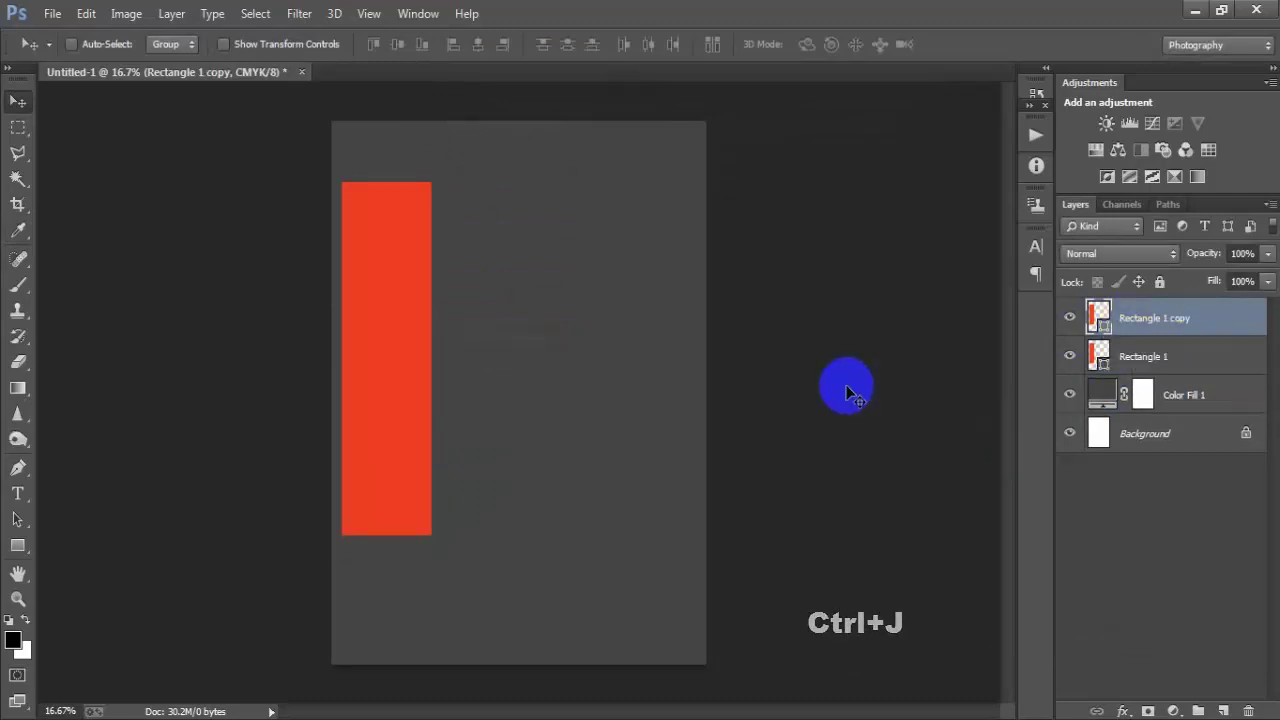
pyautogui.hotkey('shift', 'Right')
pyautogui.hotkey('shift', 'Right')
pyautogui.hotkey('shift', 'Right')
pyautogui.hotkey('shift', 'Right')
pyautogui.hotkey('shift', 'Right')
pyautogui.hotkey('shift', 'Right')
pyautogui.hotkey('shift', 'Right')
pyautogui.hotkey('shift', 'Right')
pyautogui.hotkey('shift', 'Right')
pyautogui.hotkey('shift', 'Right')
pyautogui.hotkey('shift', 'Right')
pyautogui.hotkey('shift', 'Right')
pyautogui.hotkey('shift', 'Right')
pyautogui.hotkey('shift', 'Right')
pyautogui.hotkey('shift', 'Right')
pyautogui.hotkey('shift', 'Right')
pyautogui.hotkey('shift', 'Right')
pyautogui.hotkey('shift', 'Right')
pyautogui.hotkey('shift', 'Right')
pyautogui.hotkey('shift', 'Right')
pyautogui.hotkey('shift', 'Right')
pyautogui.hotkey('shift', 'Right')
pyautogui.hotkey('shift', 'Right')
pyautogui.hotkey('shift', 'Right')
pyautogui.hotkey('shift', 'Right')
pyautogui.hotkey('shift', 'Right')
pyautogui.hotkey('shift', 'Right')
pyautogui.hotkey('shift', 'Right')
pyautogui.hotkey('shift', 'Right')
pyautogui.hotkey('shift', 'Right')
pyautogui.hotkey('shift', 'Right')
pyautogui.hotkey('shift', 'Right')
pyautogui.hotkey('shift', 'Right')
pyautogui.hotkey('shift', 'Right')
pyautogui.hotkey('shift', 'Right')
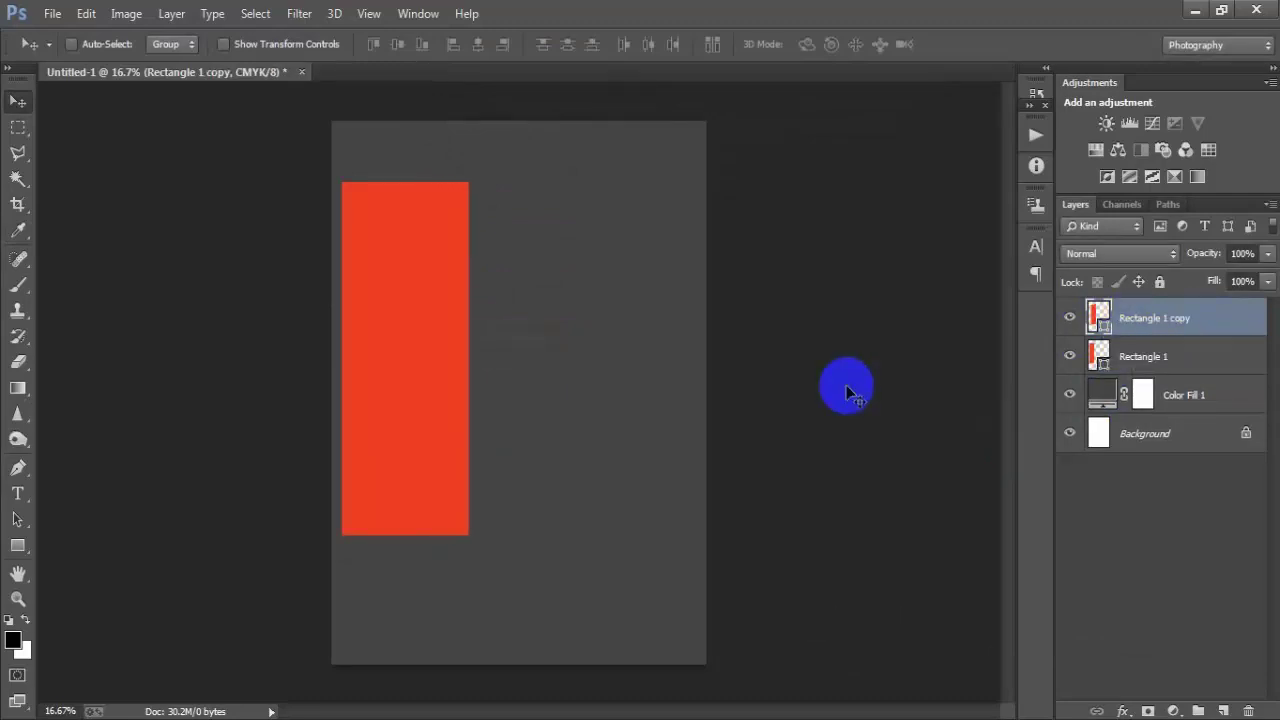
pyautogui.hotkey('shift', 'Right')
pyautogui.hotkey('shift', 'Right')
pyautogui.hotkey('shift', 'Right')
pyautogui.hotkey('shift', 'Right')
pyautogui.hotkey('shift', 'Right')
pyautogui.hotkey('shift', 'Right')
pyautogui.hotkey('shift', 'Right')
pyautogui.hotkey('shift', 'Right')
pyautogui.hotkey('shift', 'Right')
pyautogui.hotkey('shift', 'Right')
pyautogui.hotkey('shift', 'Right')
pyautogui.hotkey('shift', 'Right')
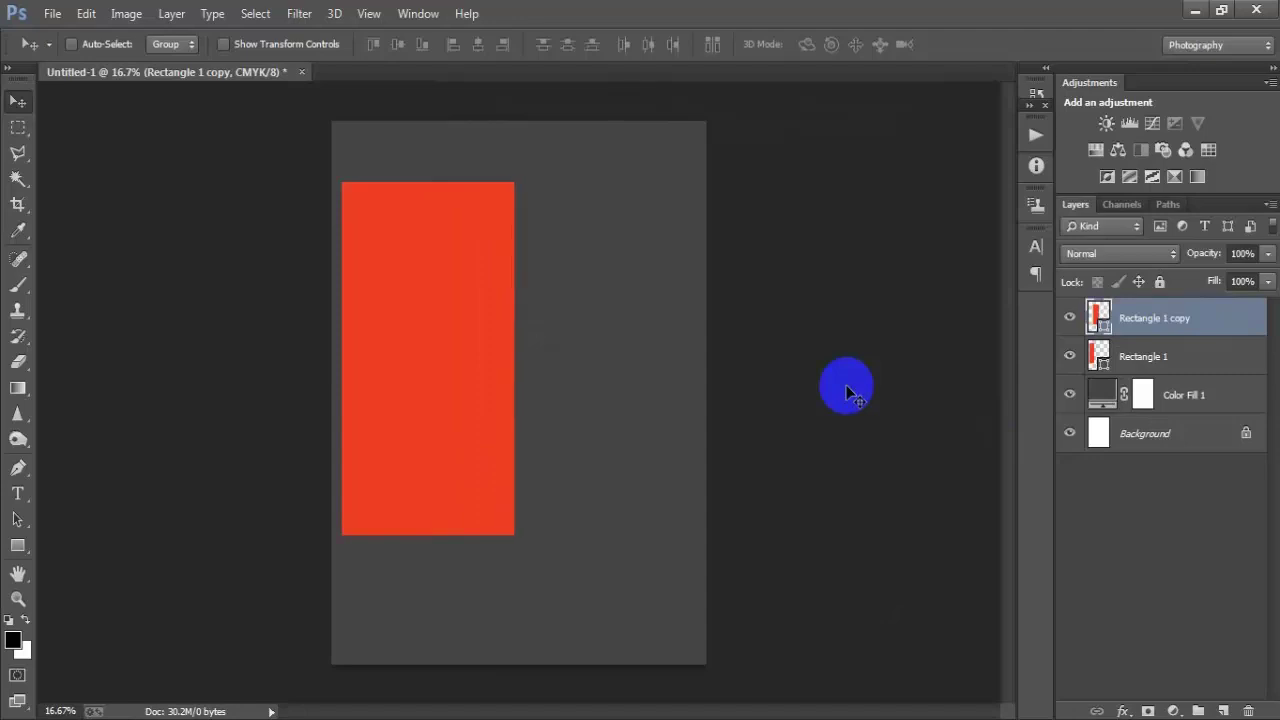
pyautogui.hotkey('shift', 'Left')
pyautogui.hotkey('shift', 'Left')
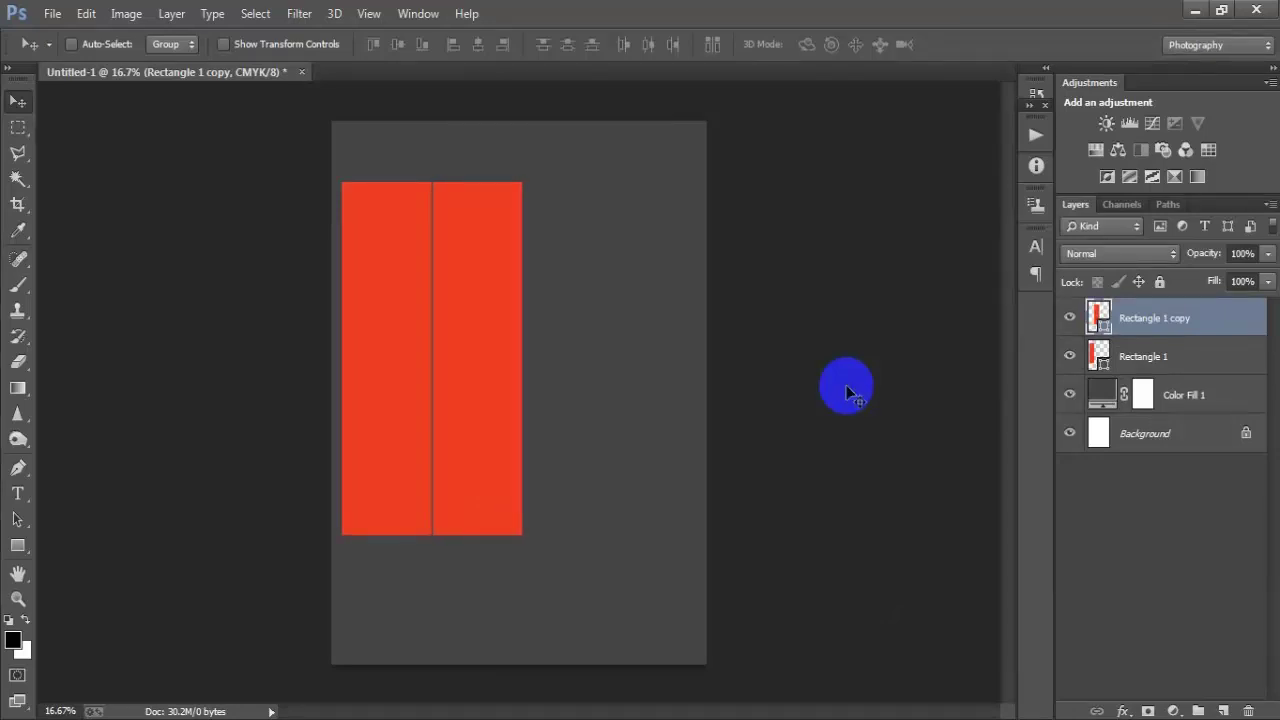
pyautogui.hotkey('shift', 'Right')
pyautogui.hotkey('shift', 'Right')
pyautogui.hotkey('shift', 'Right')
pyautogui.hotkey('shift', 'Right')
pyautogui.hotkey('shift', 'Right')
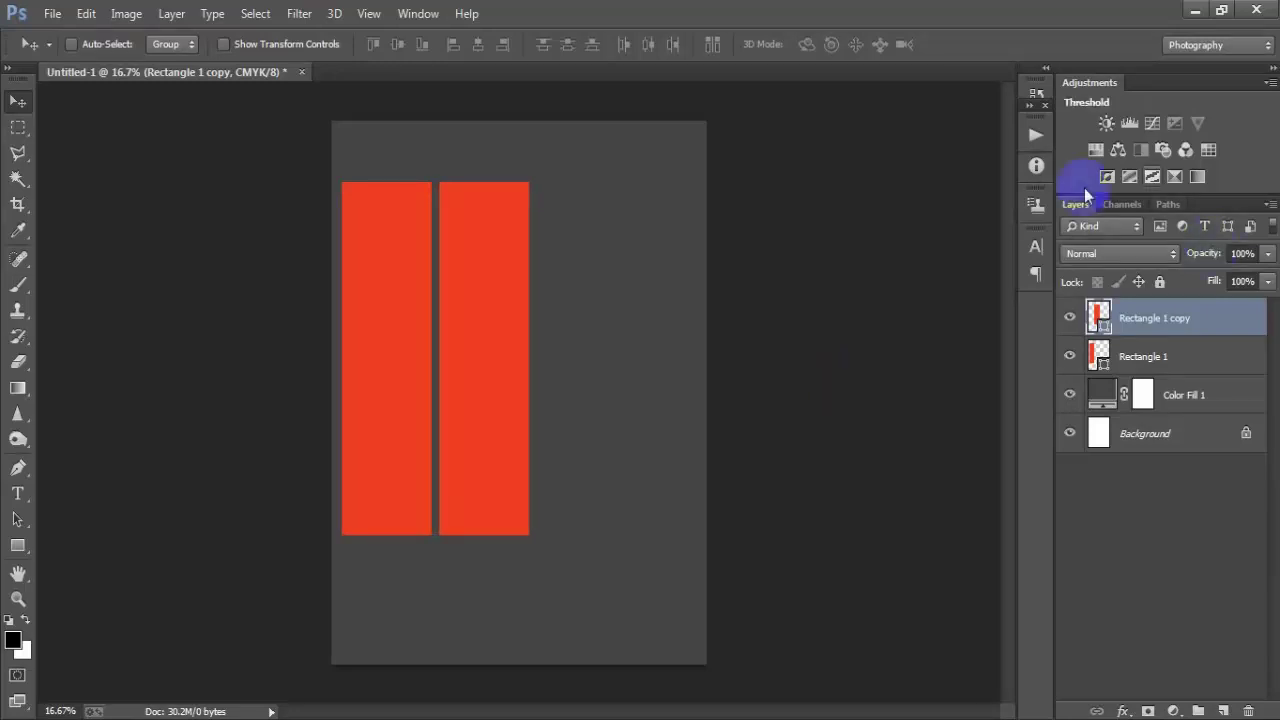
# - Change the fill colour of the second rectangle to FF9D0F
pyautogui.click(1070, 318)
pyautogui.click(1070, 318)
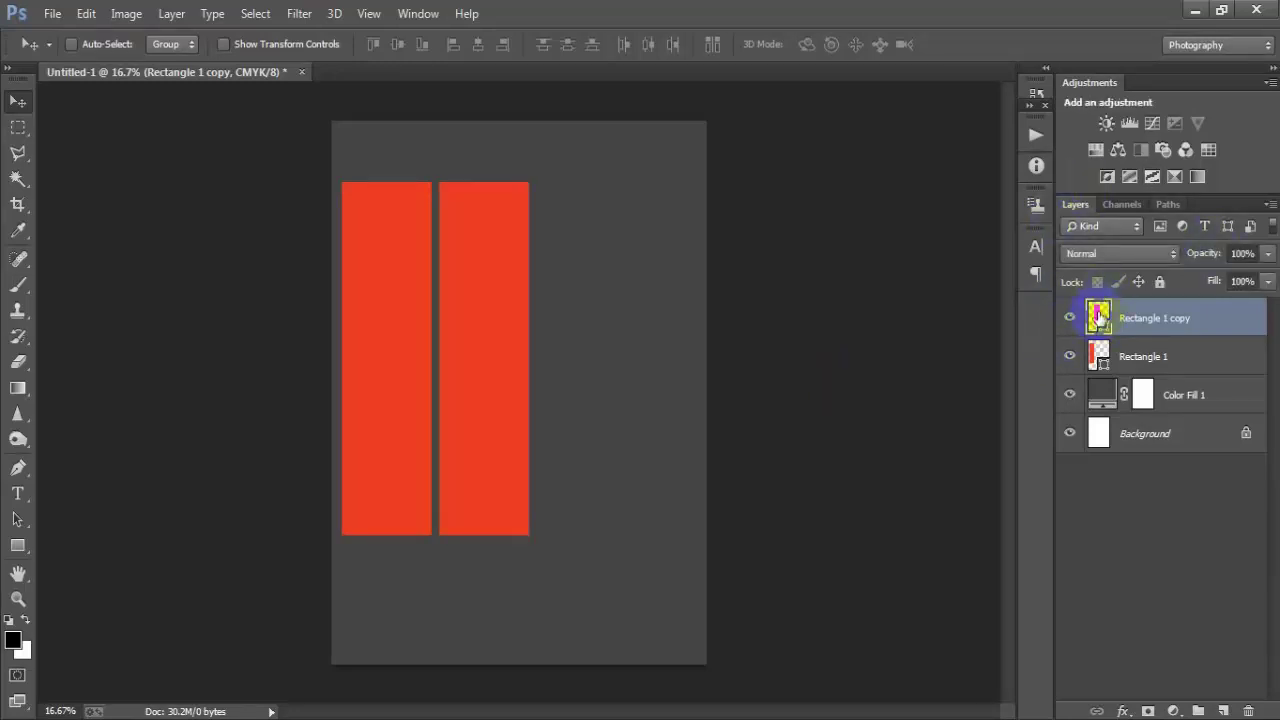
pyautogui.doubleClick(1099, 316)
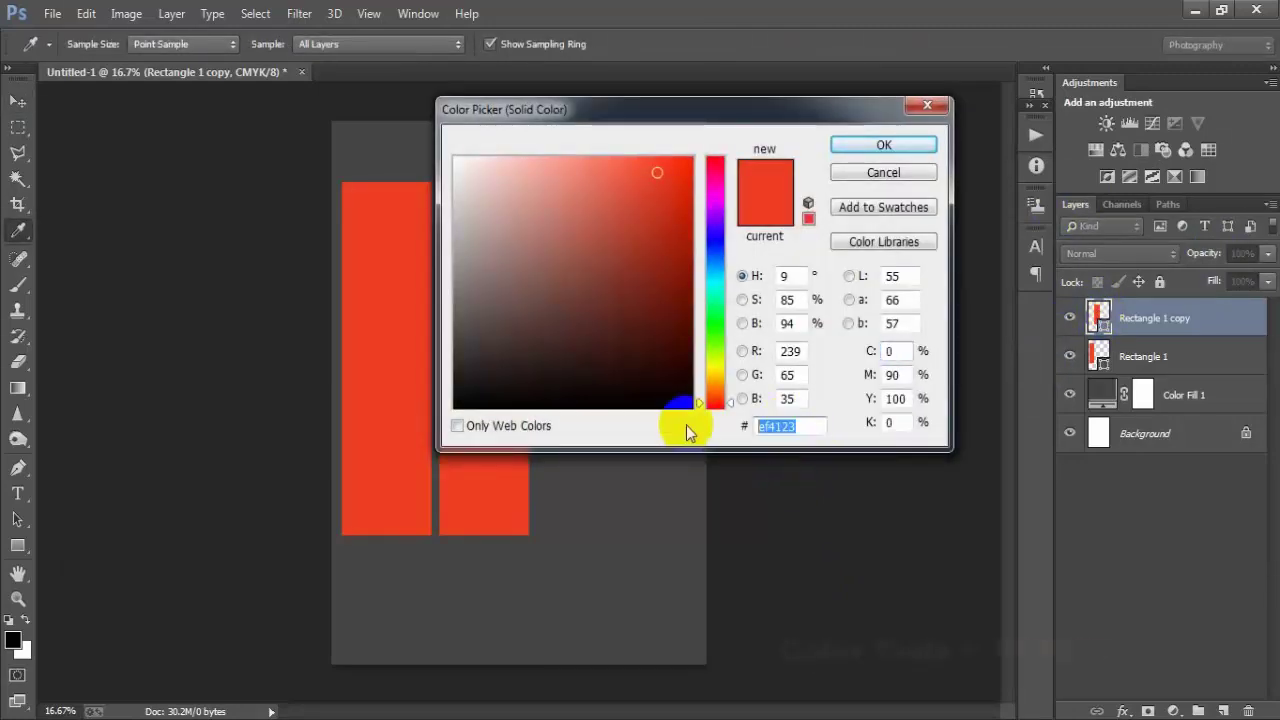
pyautogui.write('FF')
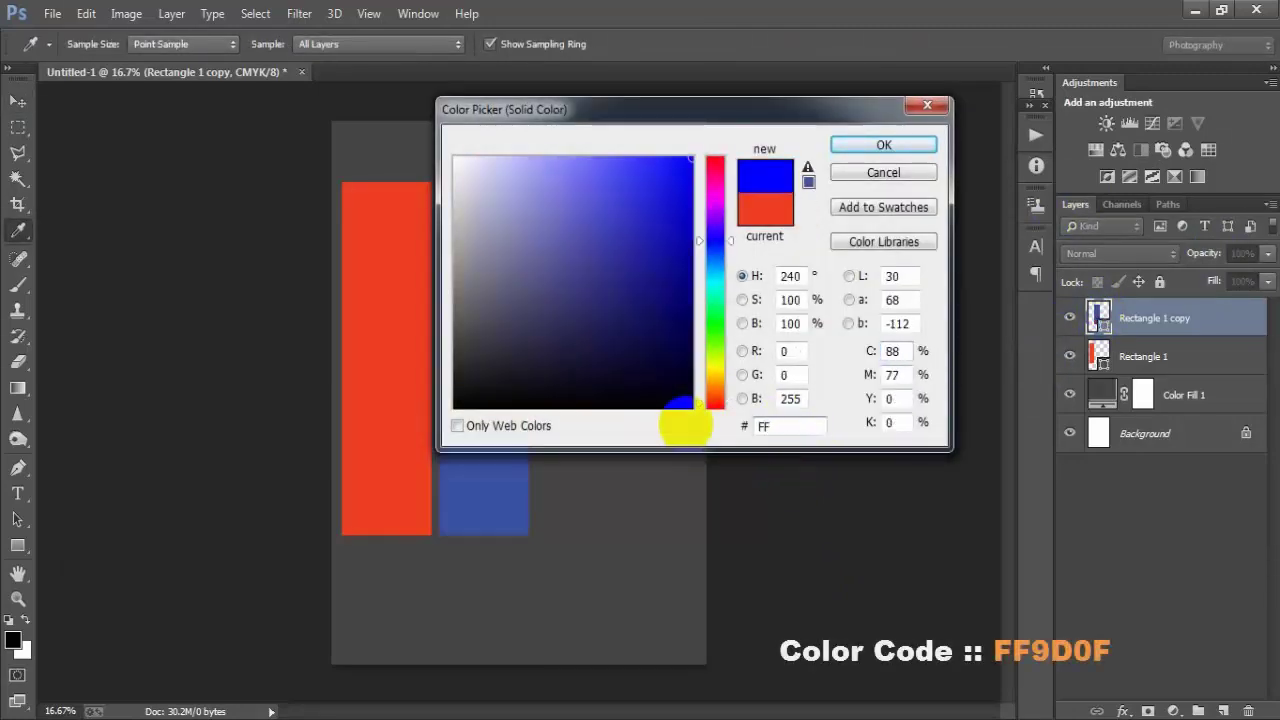
pyautogui.write('9D0F')
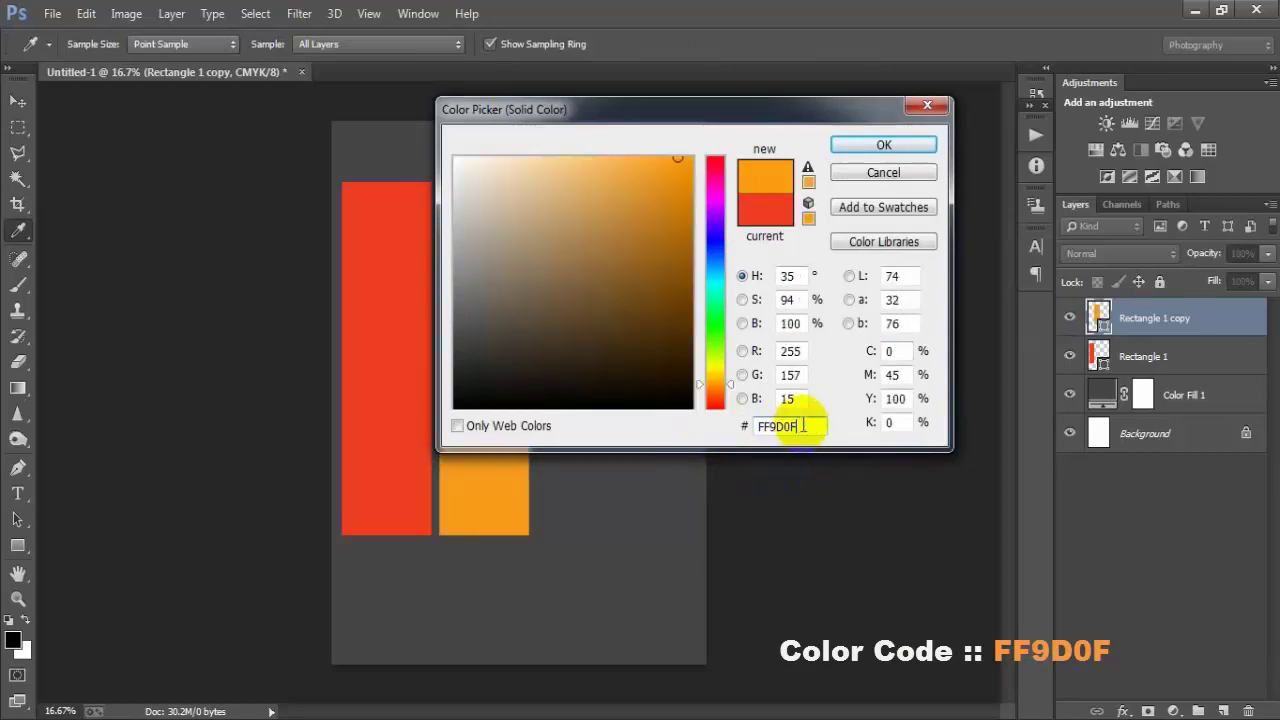
pyautogui.moveTo(803, 425); pyautogui.dragTo(743, 424)
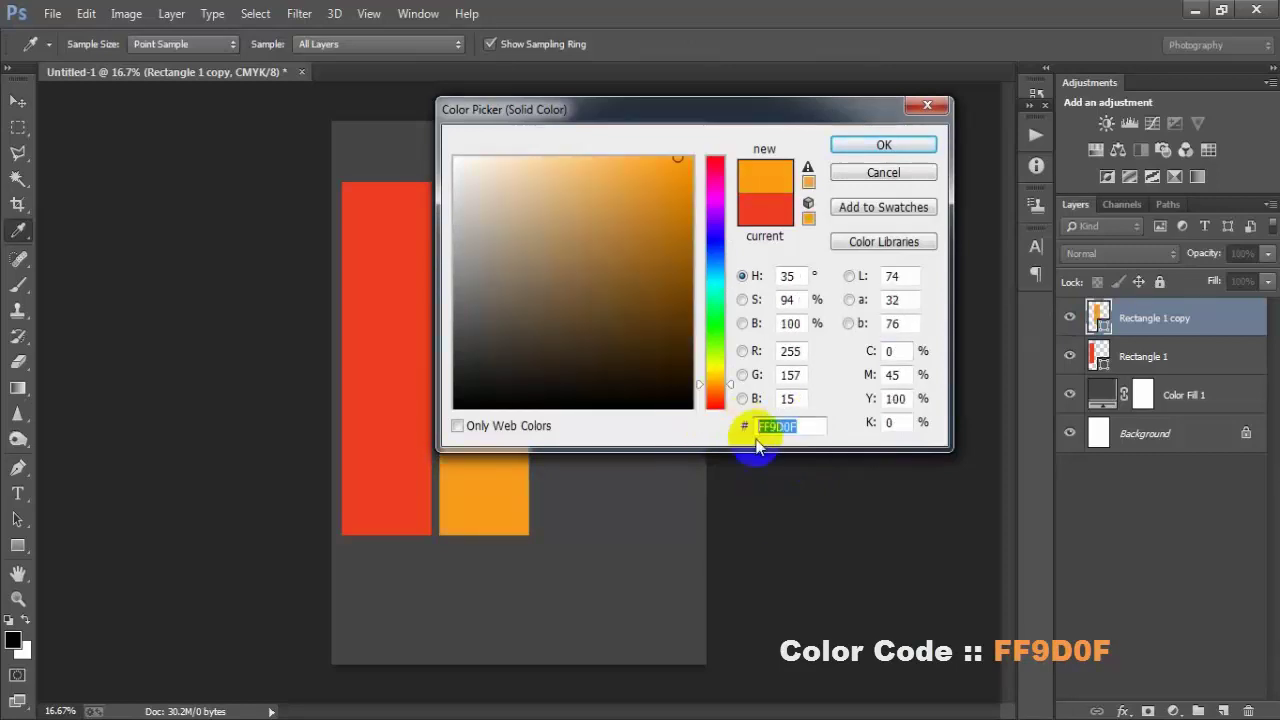
pyautogui.press('Return')
pyautogui.press('v')
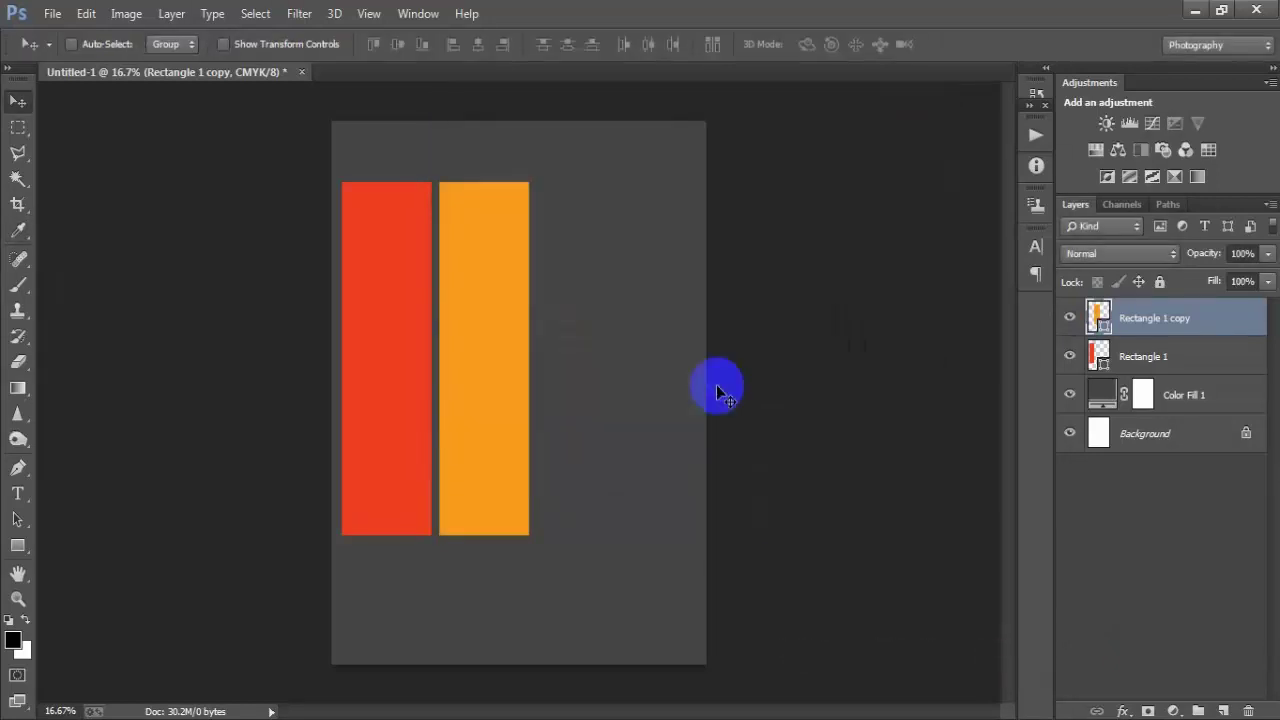
# - Duplicate the orange rectangle and shift the copy to its right, leaving the same narrow gap
pyautogui.hotkey('ctrl', 'j')
pyautogui.hotkey('shift', 'Right')
pyautogui.hotkey('shift', 'Right')
pyautogui.hotkey('shift', 'Right')
pyautogui.hotkey('shift', 'Right')
pyautogui.hotkey('shift', 'Right')
pyautogui.hotkey('shift', 'Right')
pyautogui.hotkey('shift', 'Right')
pyautogui.hotkey('shift', 'Right')
pyautogui.hotkey('shift', 'Right')
pyautogui.hotkey('shift', 'Right')
pyautogui.hotkey('shift', 'Right')
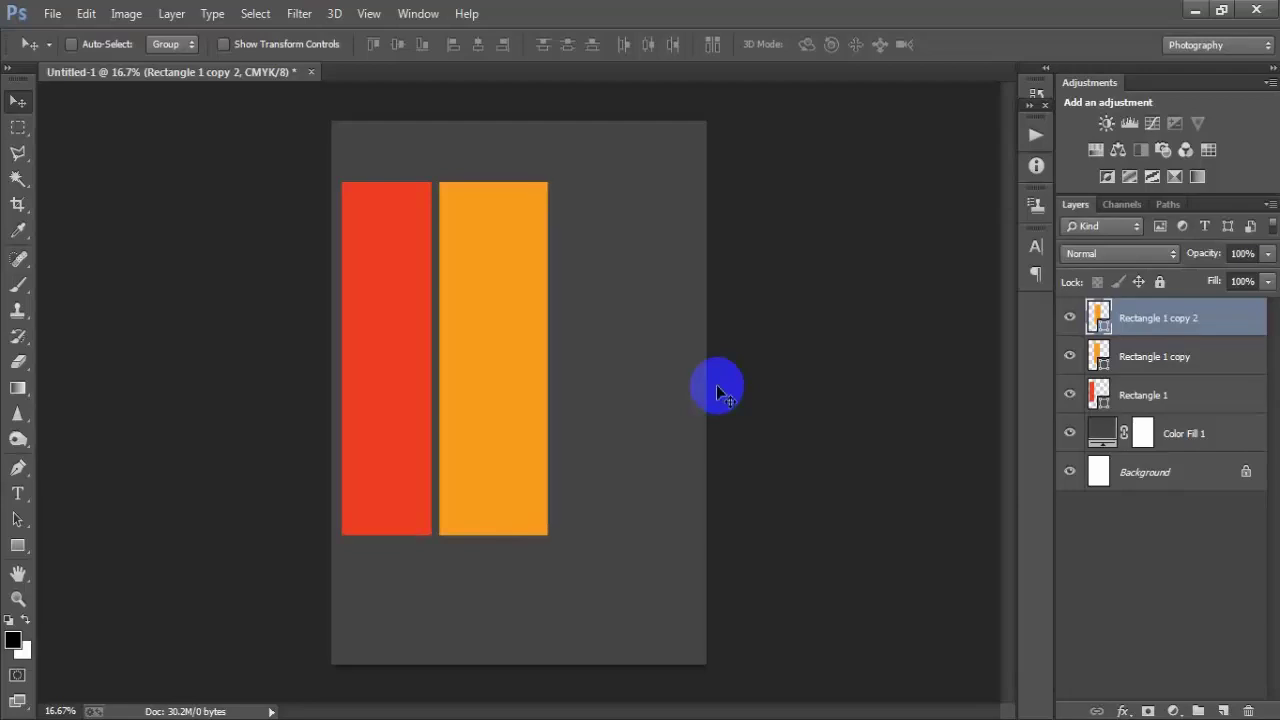
pyautogui.hotkey('shift', 'Right')
pyautogui.hotkey('shift', 'Right')
pyautogui.hotkey('shift', 'Right')
pyautogui.hotkey('shift', 'Right')
pyautogui.hotkey('shift', 'Right')
pyautogui.hotkey('shift', 'Right')
pyautogui.hotkey('shift', 'Right')
pyautogui.hotkey('shift', 'Right')
pyautogui.hotkey('shift', 'Right')
pyautogui.hotkey('shift', 'Right')
pyautogui.hotkey('shift', 'Right')
pyautogui.hotkey('shift', 'Right')
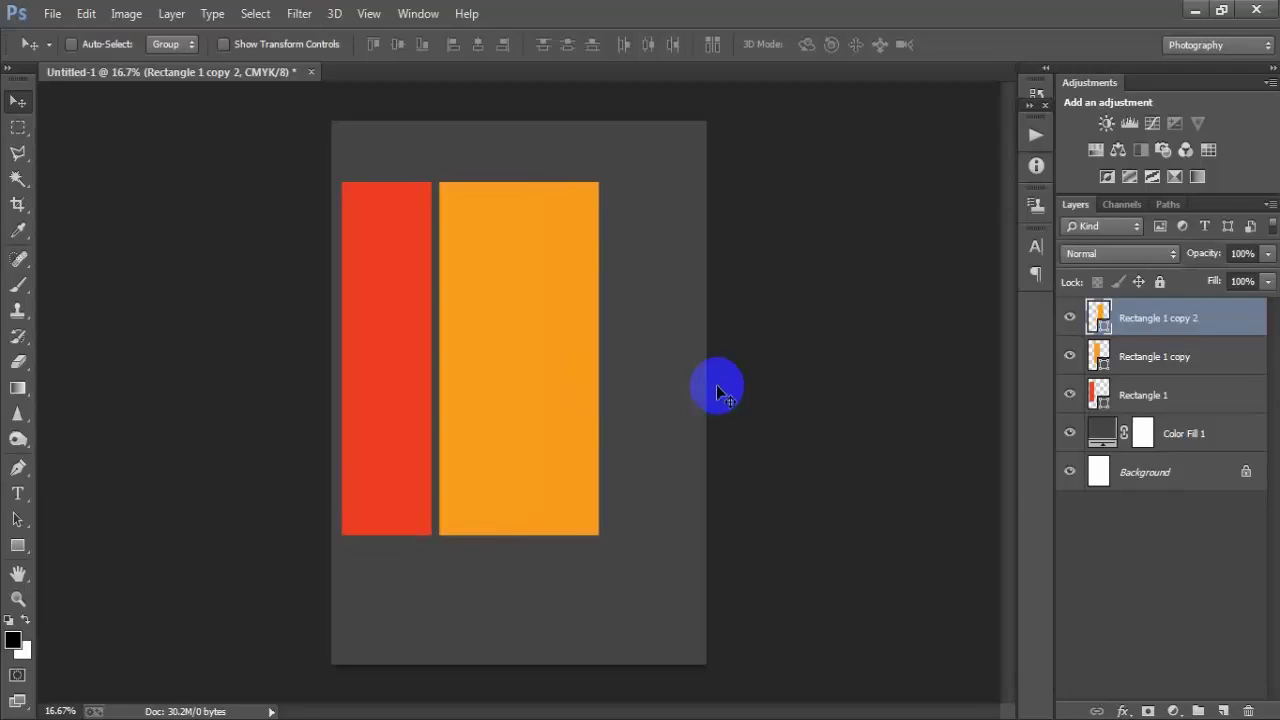
pyautogui.hotkey('shift', 'Right')
pyautogui.hotkey('shift', 'Right')
pyautogui.hotkey('shift', 'Right')
pyautogui.hotkey('shift', 'Right')
pyautogui.hotkey('shift', 'Right')
pyautogui.hotkey('shift', 'Right')
pyautogui.hotkey('shift', 'Right')
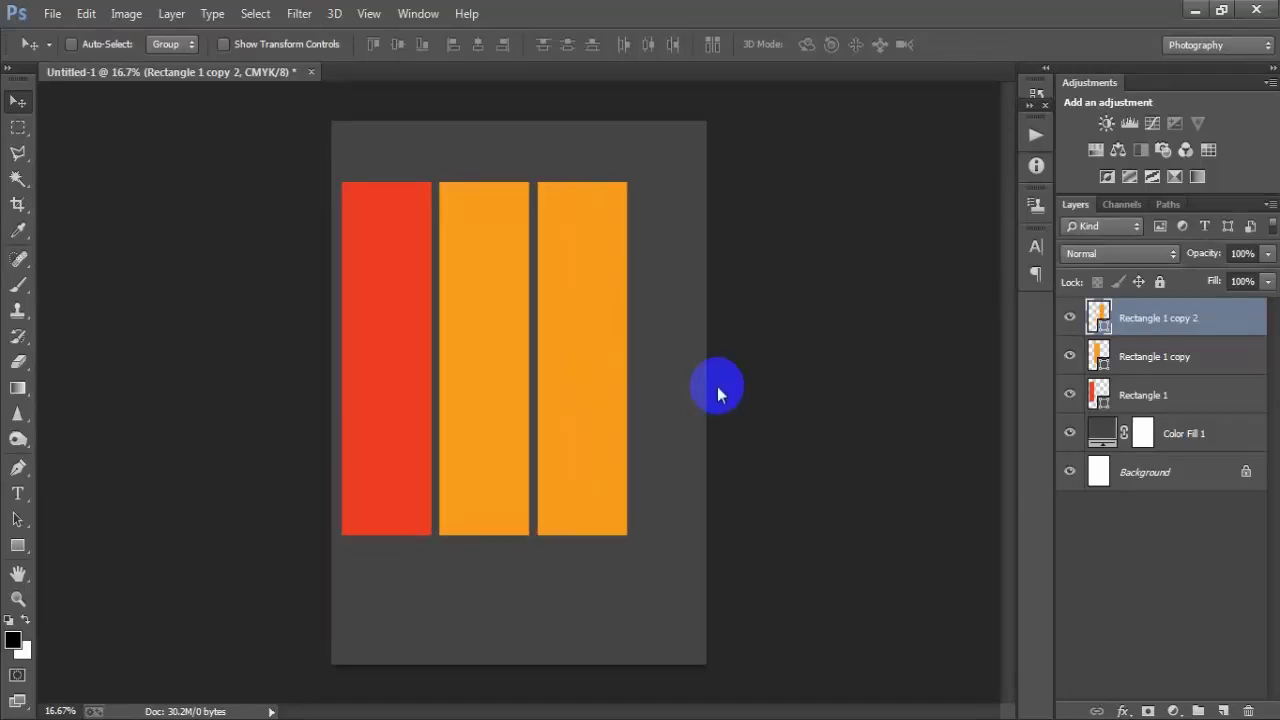
# - Change the fill colour of the third rectangle to F6FFC5
pyautogui.doubleClick(1097, 318)
pyautogui.moveTo(814, 426); pyautogui.dragTo(703, 429)
pyautogui.write('F')
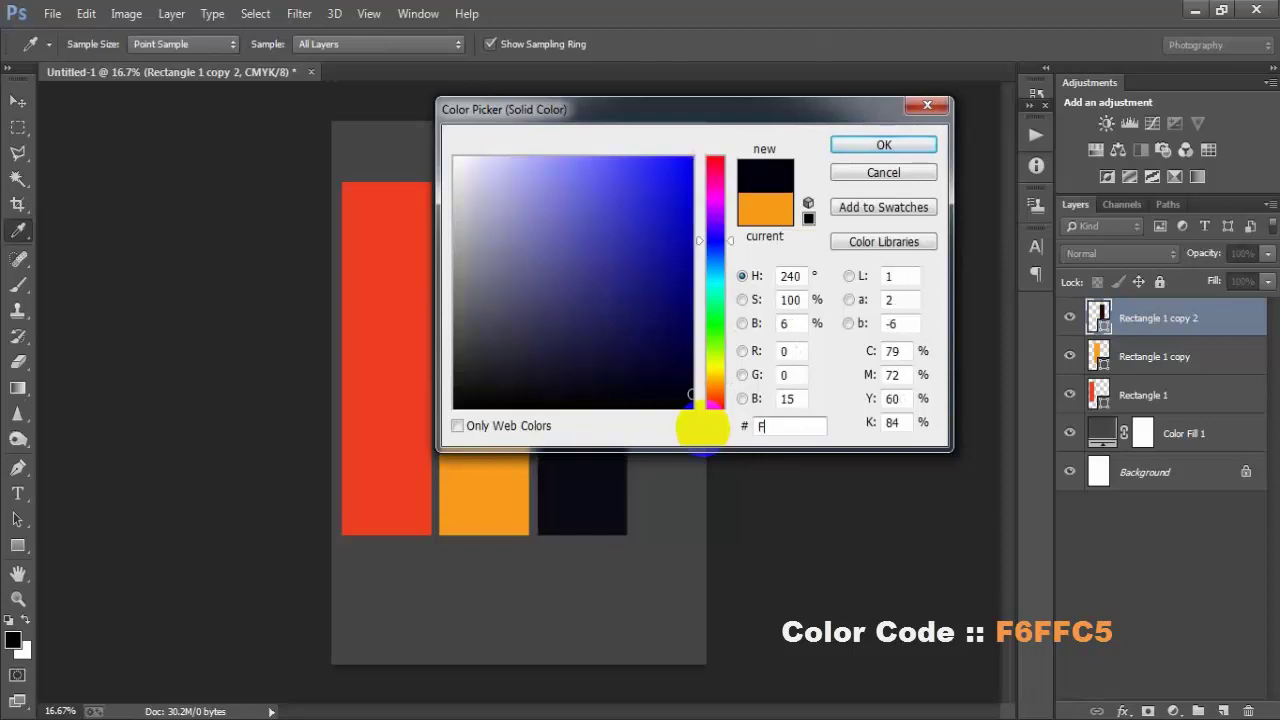
pyautogui.write('6FFC5')
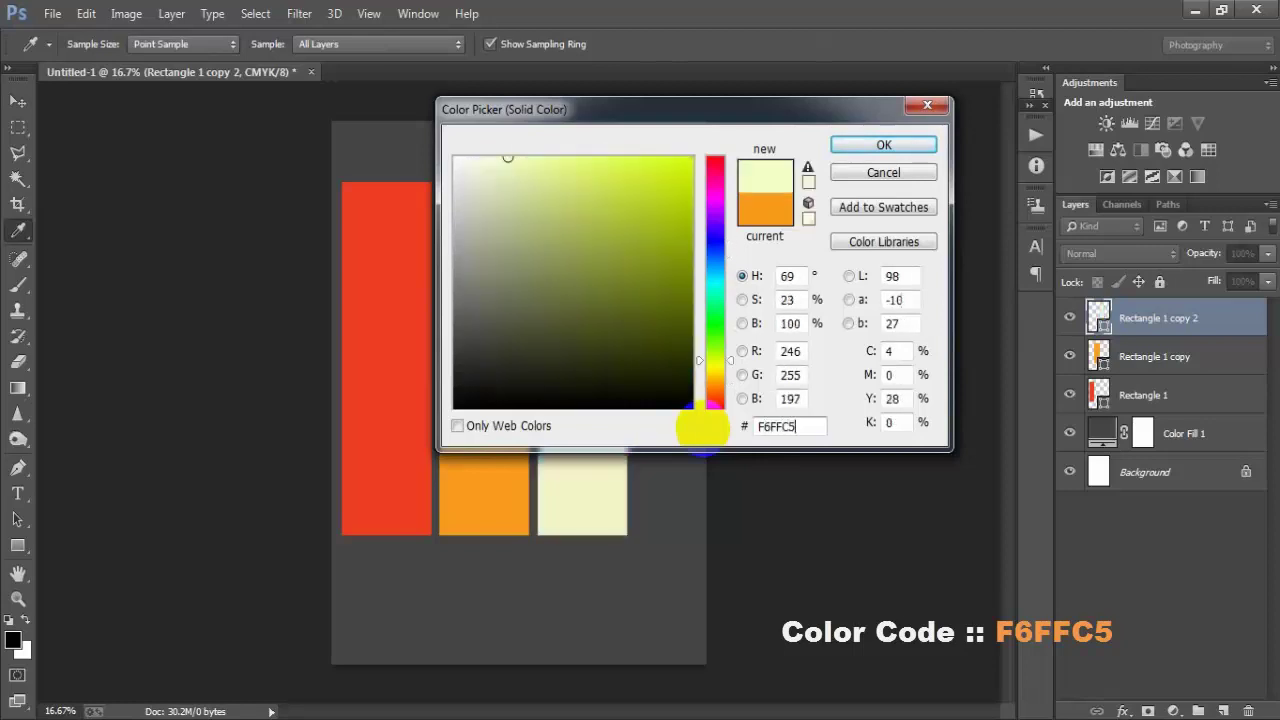
pyautogui.moveTo(812, 427); pyautogui.dragTo(737, 428)
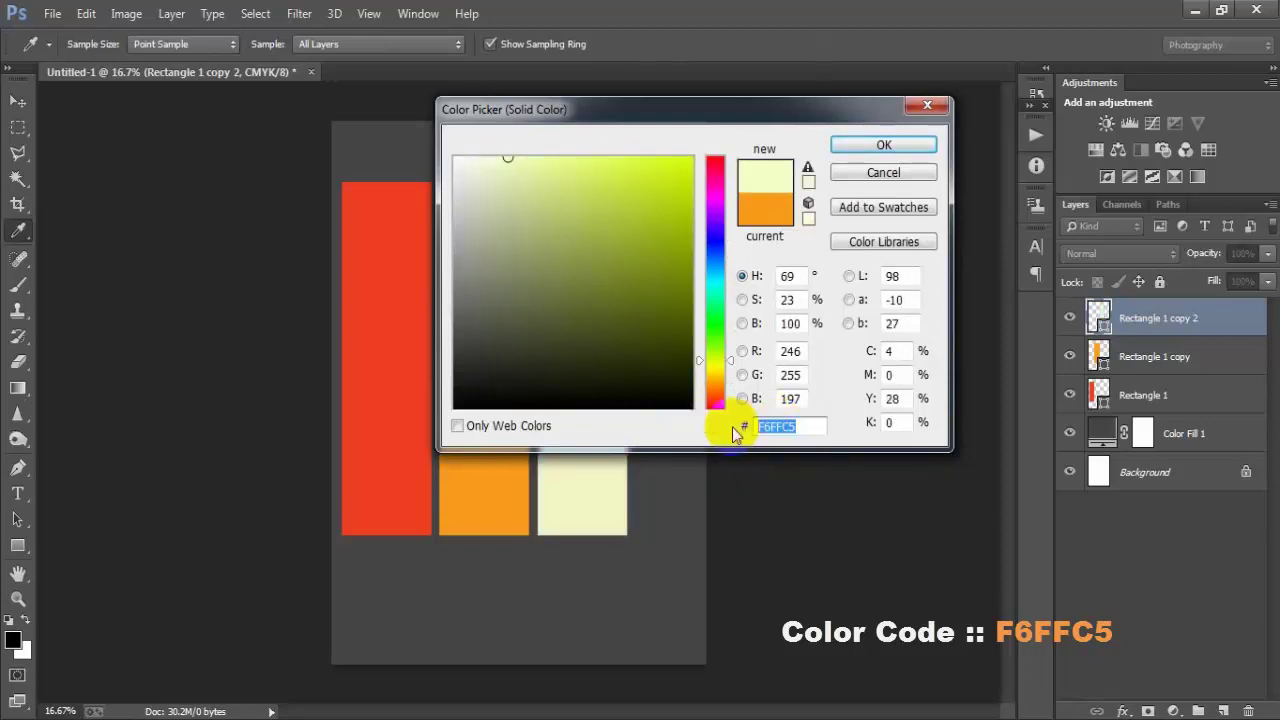
pyautogui.click(884, 146)
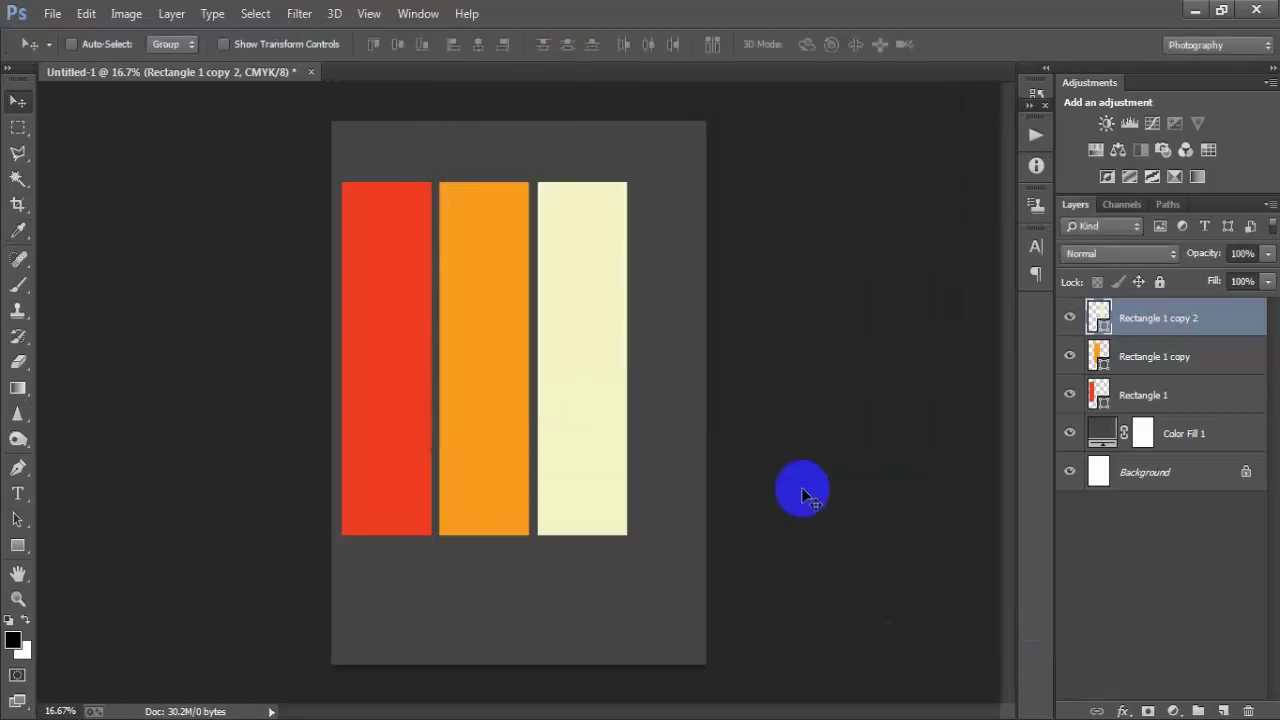
# - Duplicate the cream rectangle and shift the copy horizontally to its right, leaving a narrow gap between them
pyautogui.hotkey('ctrl', 'j')
pyautogui.hotkey('shift', 'Right')
pyautogui.hotkey('shift', 'Right')
pyautogui.hotkey('shift', 'Right')
pyautogui.hotkey('shift', 'Right')
pyautogui.hotkey('shift', 'Right')
pyautogui.hotkey('shift', 'Right')
pyautogui.hotkey('shift', 'Right')
pyautogui.hotkey('shift', 'Right')
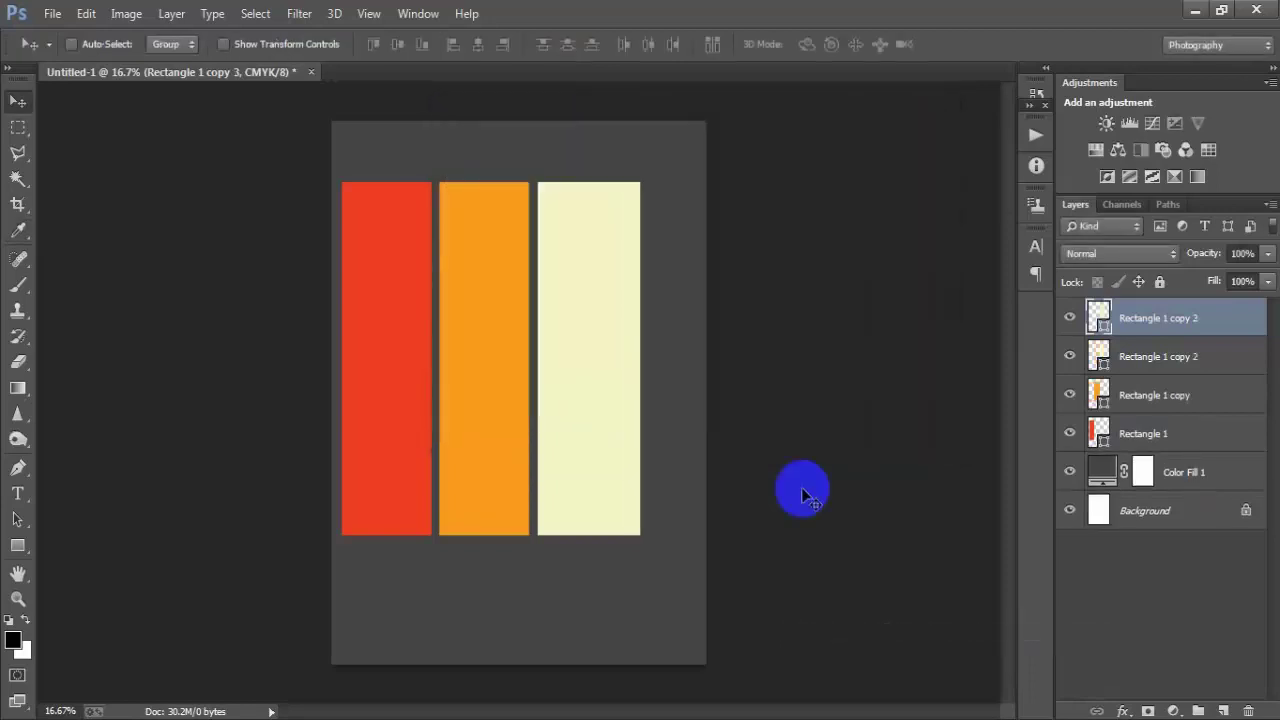
pyautogui.hotkey('shift', 'Right')
pyautogui.hotkey('shift', 'Right')
pyautogui.hotkey('shift', 'Right')
pyautogui.hotkey('shift', 'Right')
pyautogui.hotkey('shift', 'Right')
pyautogui.hotkey('shift', 'Right')
pyautogui.hotkey('shift', 'Right')
pyautogui.hotkey('shift', 'Right')
pyautogui.hotkey('shift', 'Right')
pyautogui.hotkey('shift', 'Right')
pyautogui.hotkey('shift', 'Right')
pyautogui.hotkey('shift', 'Right')
pyautogui.hotkey('shift', 'Right')
pyautogui.hotkey('shift', 'Right')
pyautogui.hotkey('shift', 'Right')
pyautogui.hotkey('shift', 'Right')
pyautogui.hotkey('shift', 'Right')
pyautogui.hotkey('shift', 'Right')
pyautogui.hotkey('shift', 'Right')
pyautogui.hotkey('shift', 'Right')
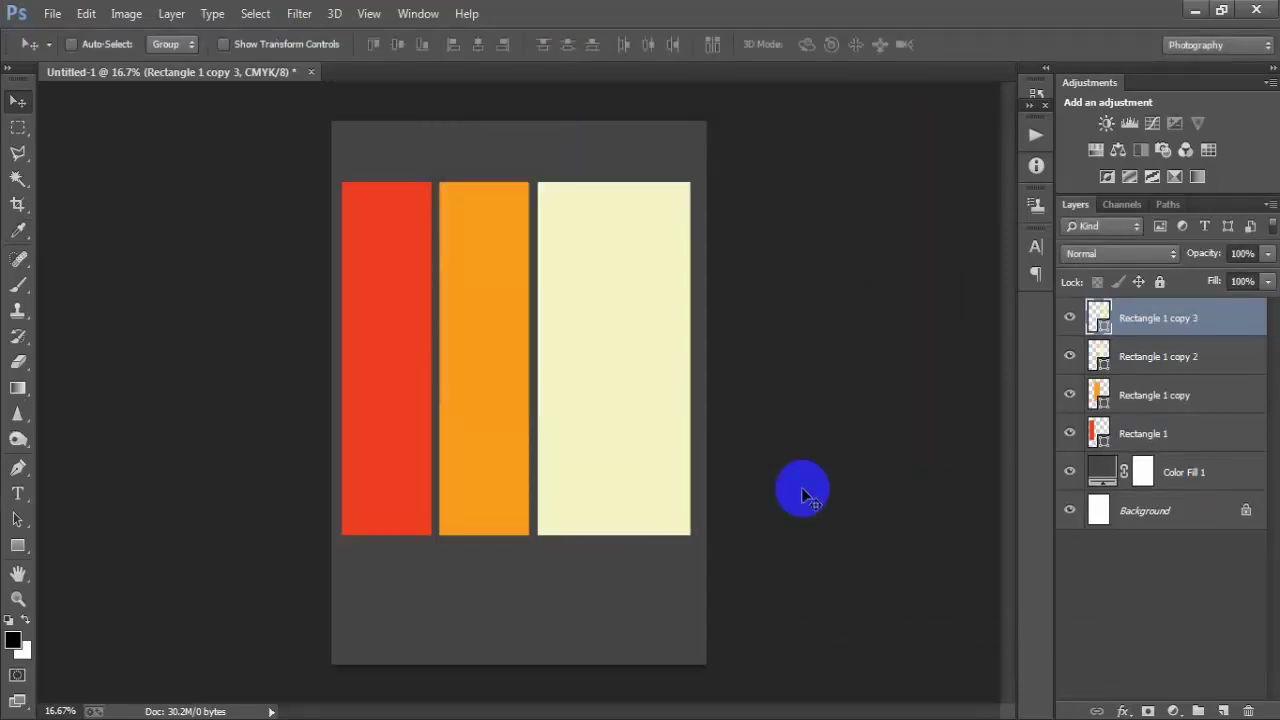
pyautogui.hotkey('shift', 'Right')
pyautogui.hotkey('shift', 'Right')
pyautogui.hotkey('shift', 'Right')
pyautogui.hotkey('shift', 'Right')
pyautogui.hotkey('shift', 'Right')
pyautogui.hotkey('shift', 'Right')
pyautogui.hotkey('shift', 'Right')
pyautogui.hotkey('shift', 'Right')
pyautogui.hotkey('shift', 'Right')
pyautogui.hotkey('shift', 'Right')
pyautogui.hotkey('shift', 'Right')
pyautogui.hotkey('shift', 'Right')
pyautogui.hotkey('shift', 'Right')
pyautogui.hotkey('shift', 'Right')
pyautogui.hotkey('shift', 'Right')
pyautogui.hotkey('shift', 'Right')
pyautogui.hotkey('shift', 'Right')
pyautogui.hotkey('shift', 'Right')
pyautogui.hotkey('shift', 'Right')
pyautogui.hotkey('shift', 'Right')
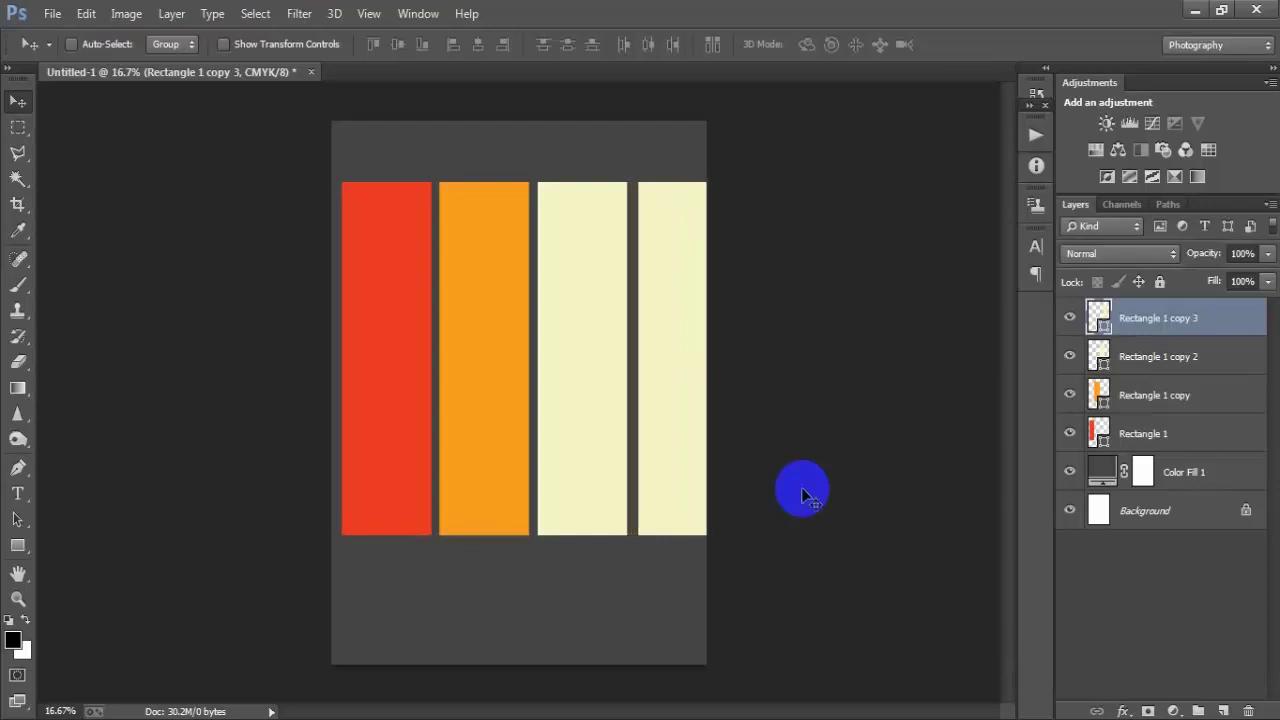
pyautogui.hotkey('shift', 'Left')
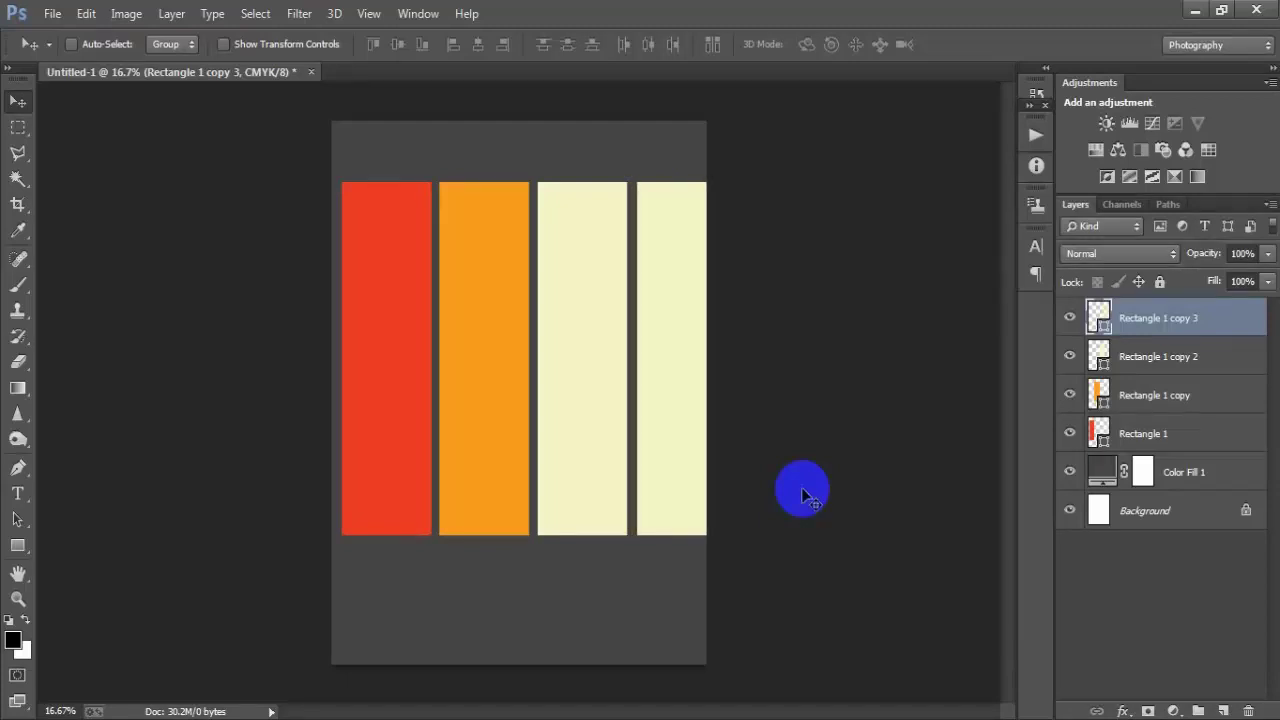
# - Change the fill colour of the fourth rectangle to 409890
pyautogui.click(1073, 318)
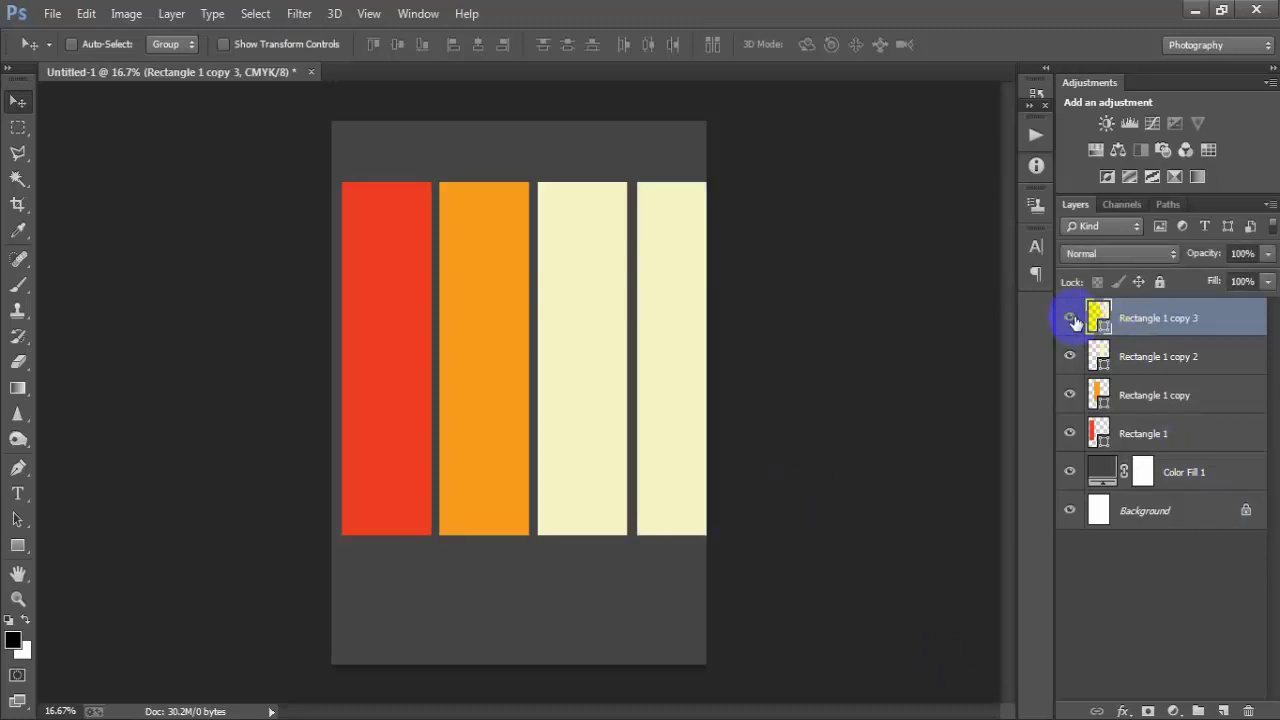
pyautogui.doubleClick(1099, 317)
pyautogui.moveTo(793, 427); pyautogui.dragTo(738, 428)
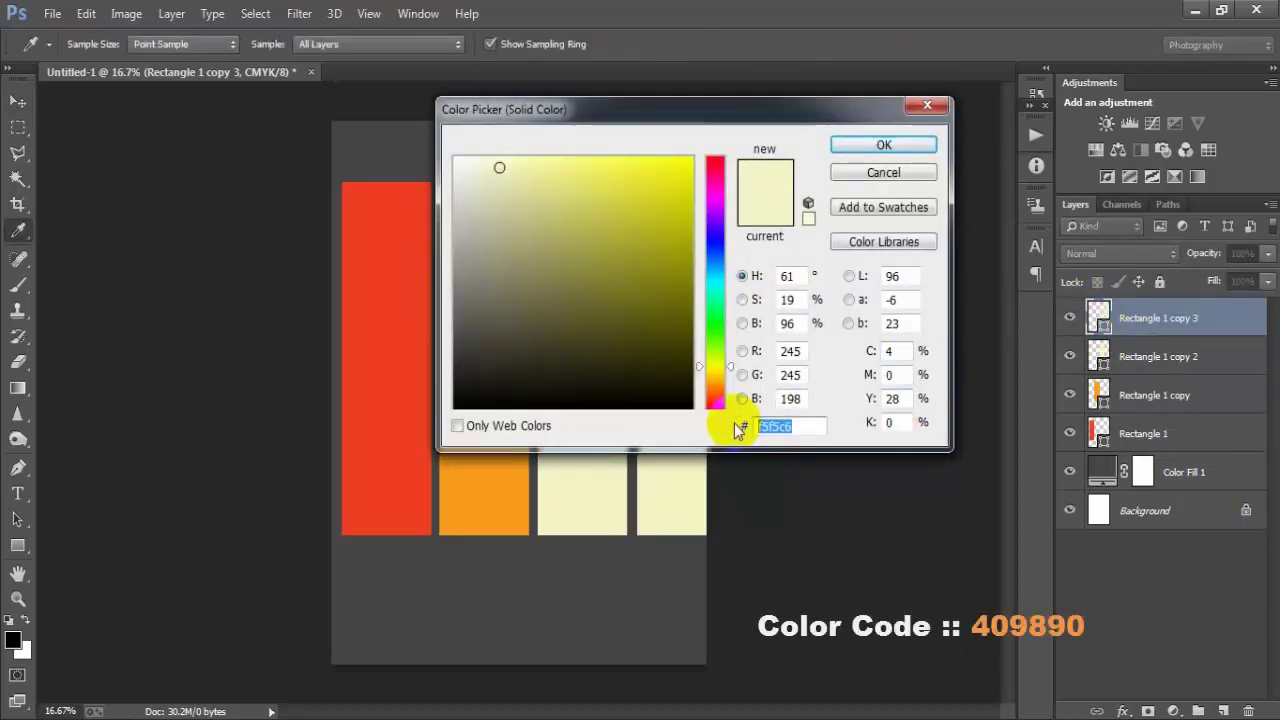
pyautogui.write('4098')
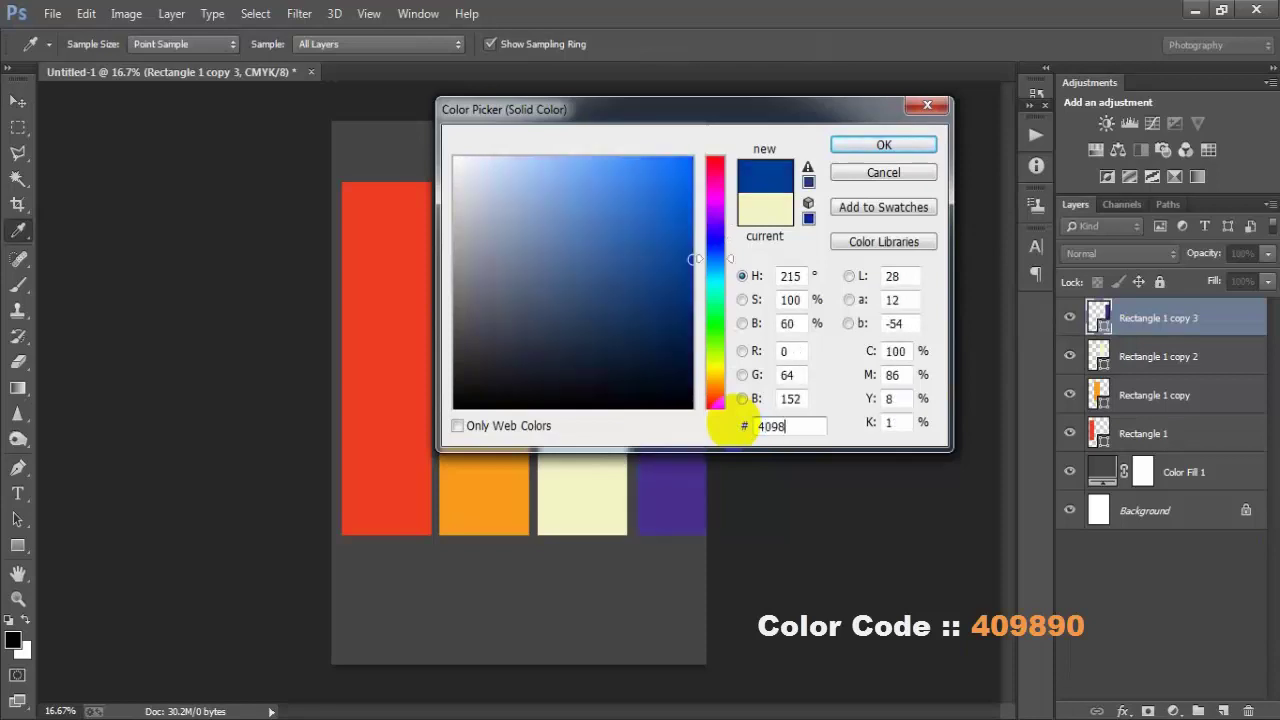
pyautogui.write('90')
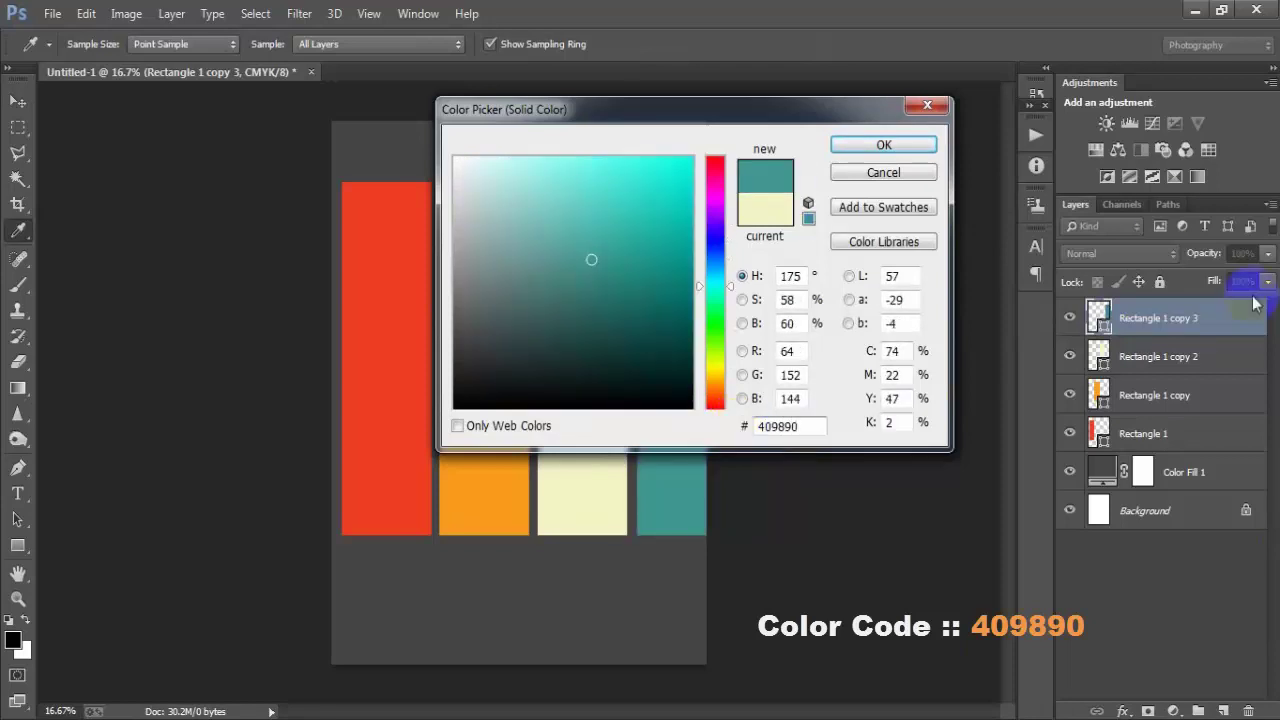
pyautogui.click(860, 145)
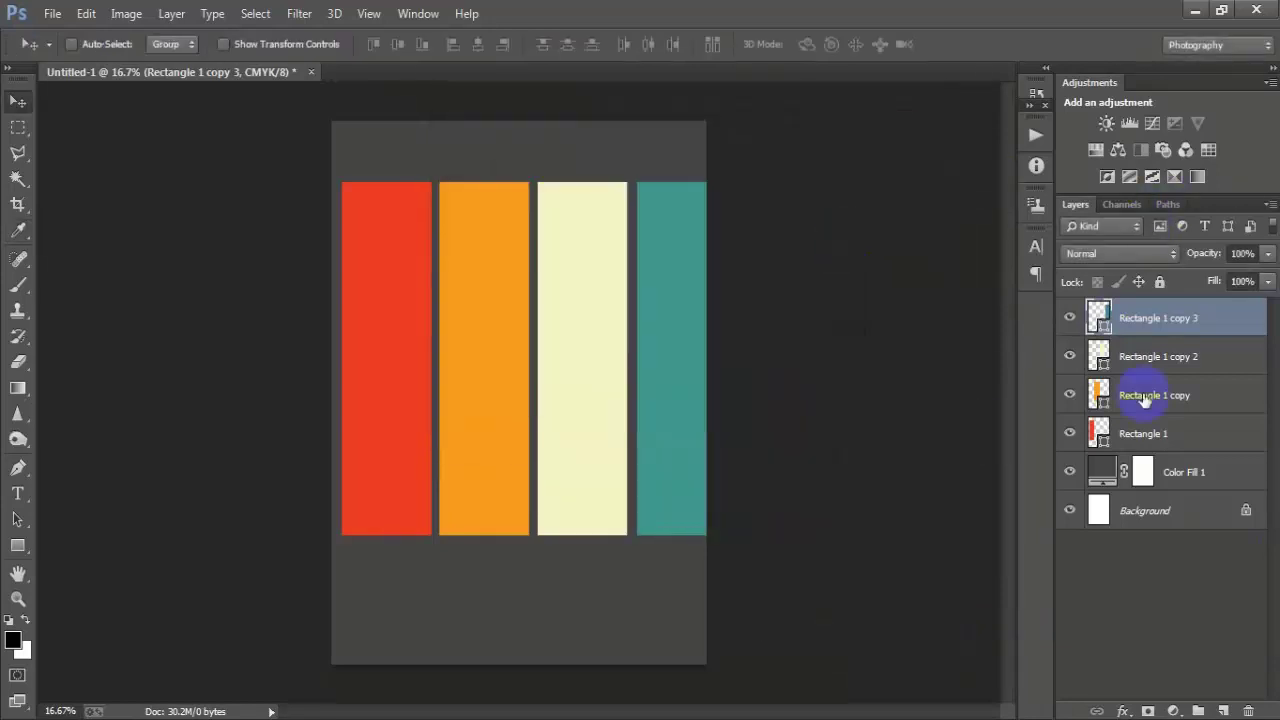
# - Scale all four rectangles together to about 85%, move them within the page, and extend their lower edges slightly downward
pyautogui.keyDown('shift'); pyautogui.click(1145, 437); pyautogui.keyUp('shift')
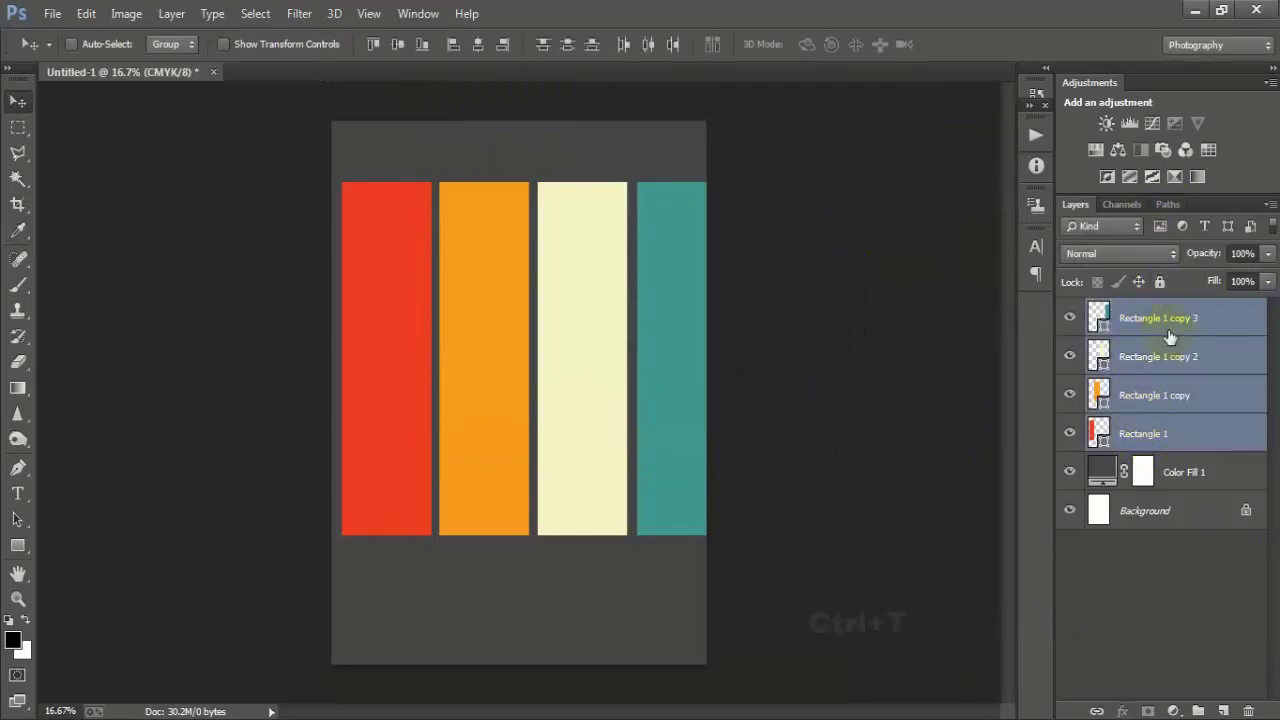
pyautogui.hotkey('ctrl', 't')
pyautogui.moveTo(723, 529); pyautogui.dragTo(649, 461)
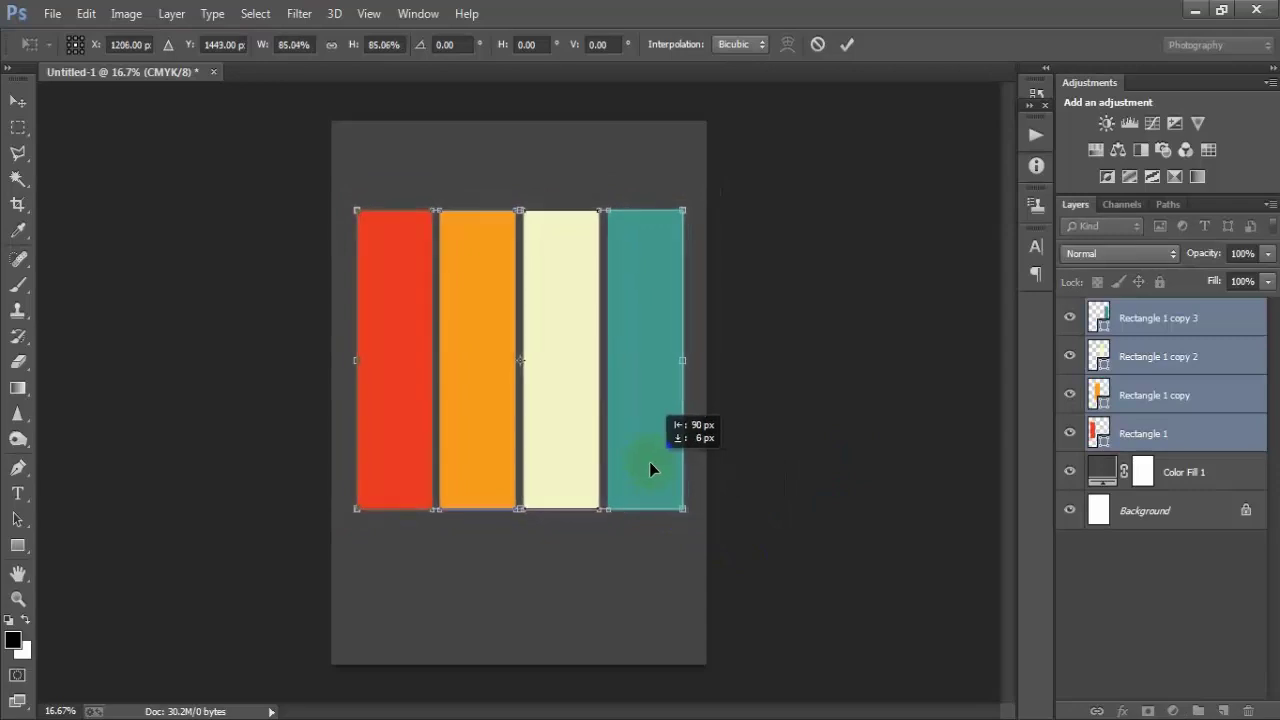
pyautogui.moveTo(520, 509); pyautogui.dragTo(520, 541)
pyautogui.click(846, 44)
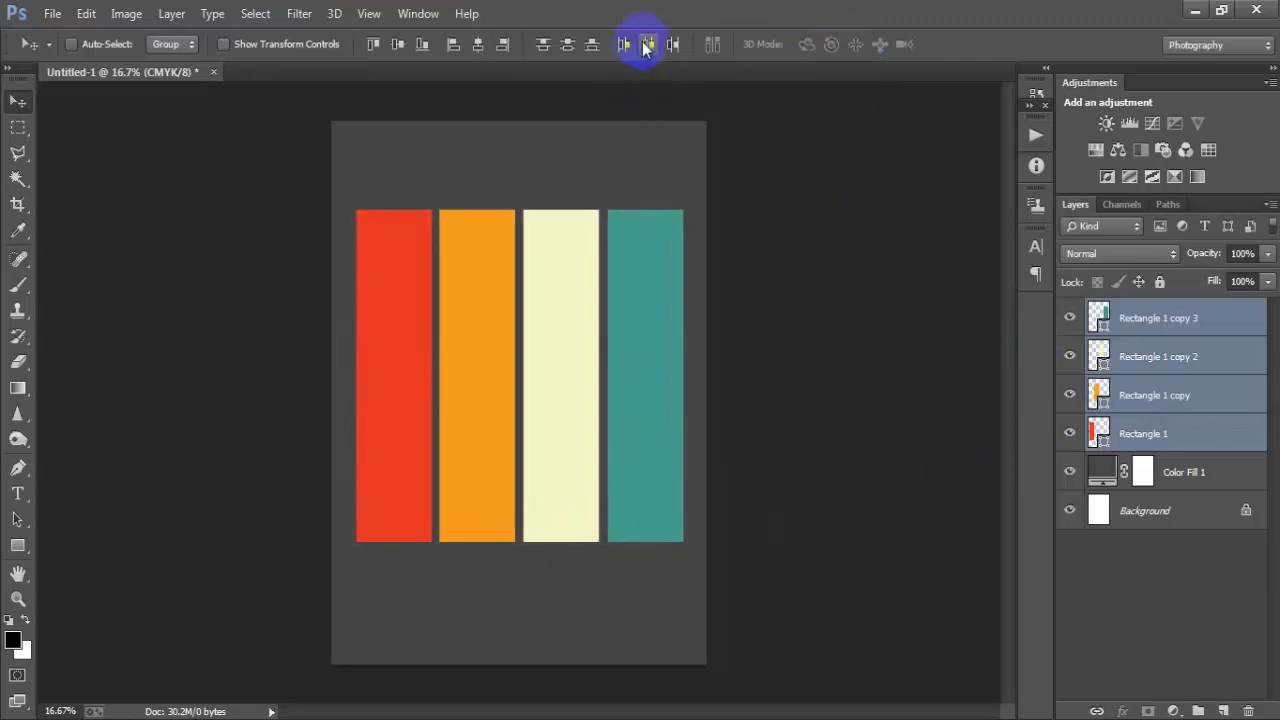
# - Distribute the four rectangles by their horizontal centres and widen them together to about 105% around their centre
pyautogui.click(648, 45)
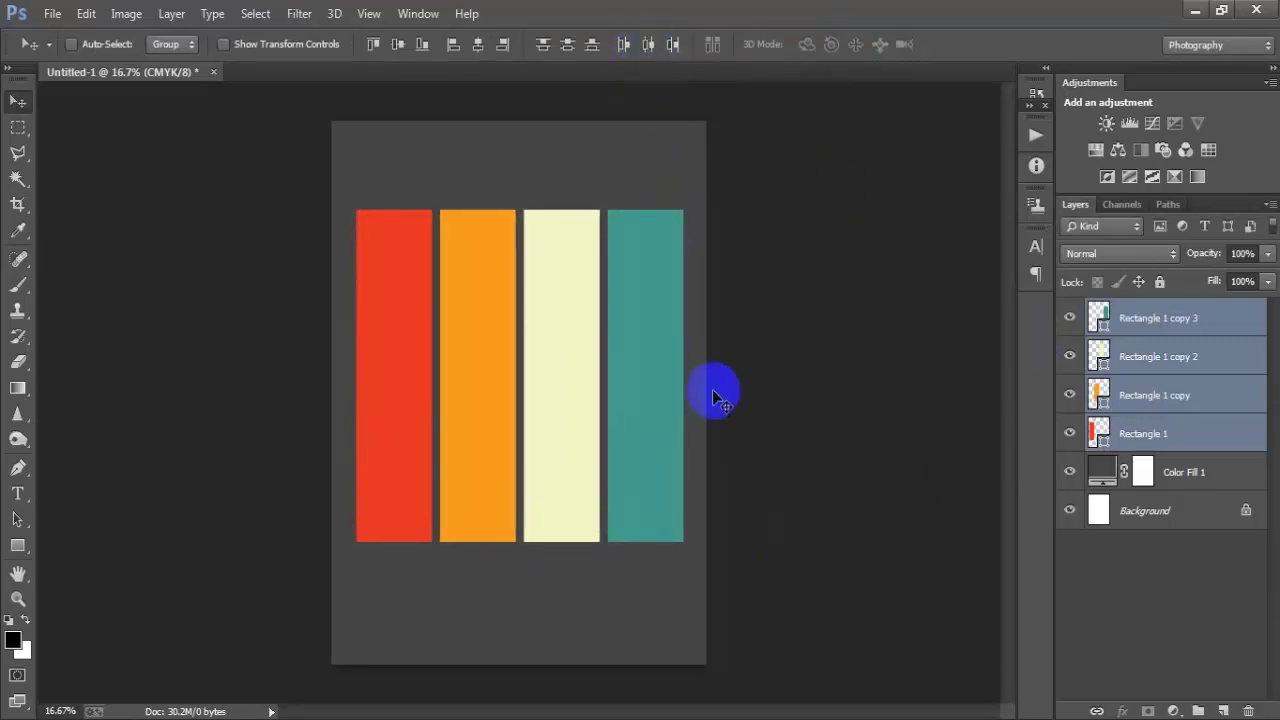
pyautogui.hotkey('ctrl', 't')
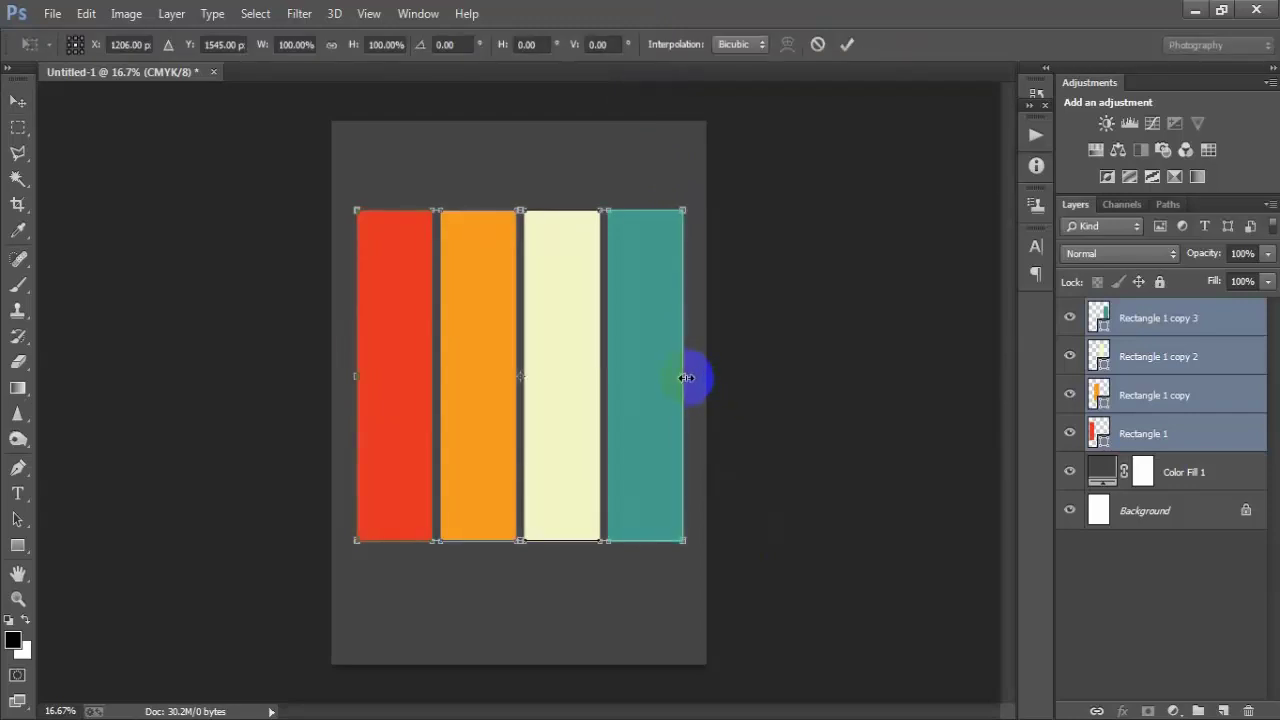
pyautogui.moveTo(686, 377); pyautogui.dragTo(694, 377)
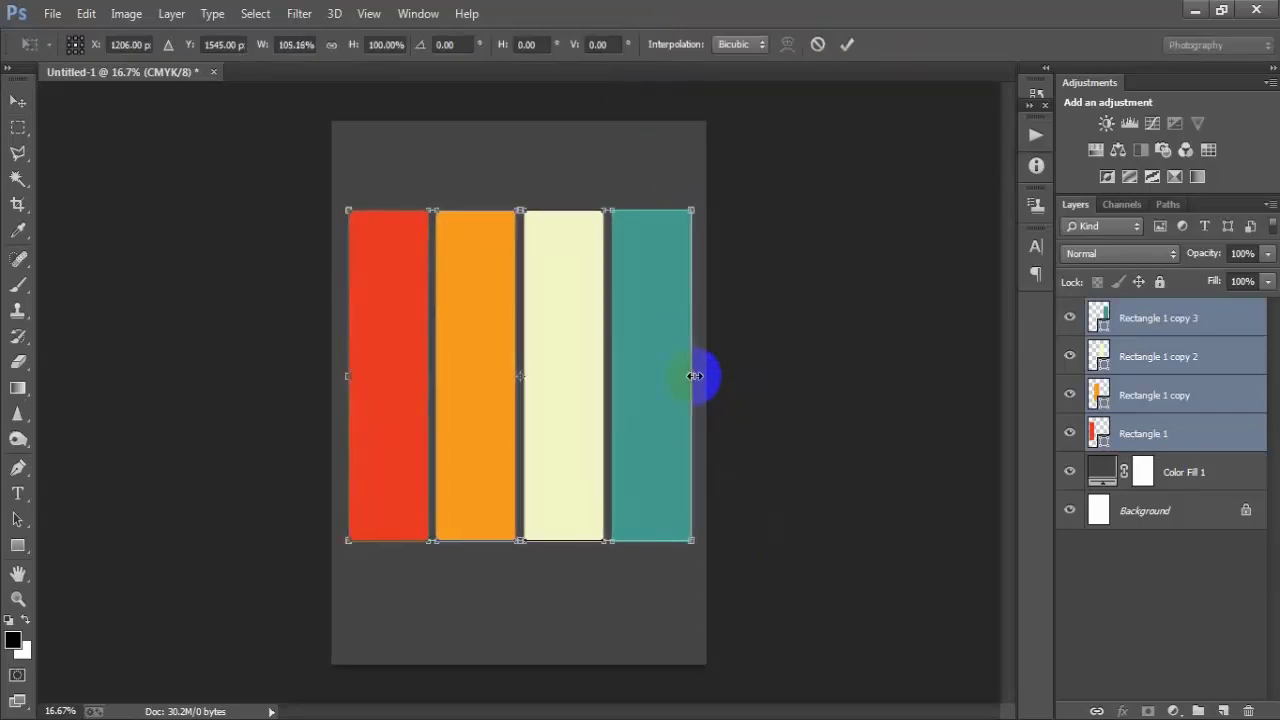
pyautogui.click(846, 44)
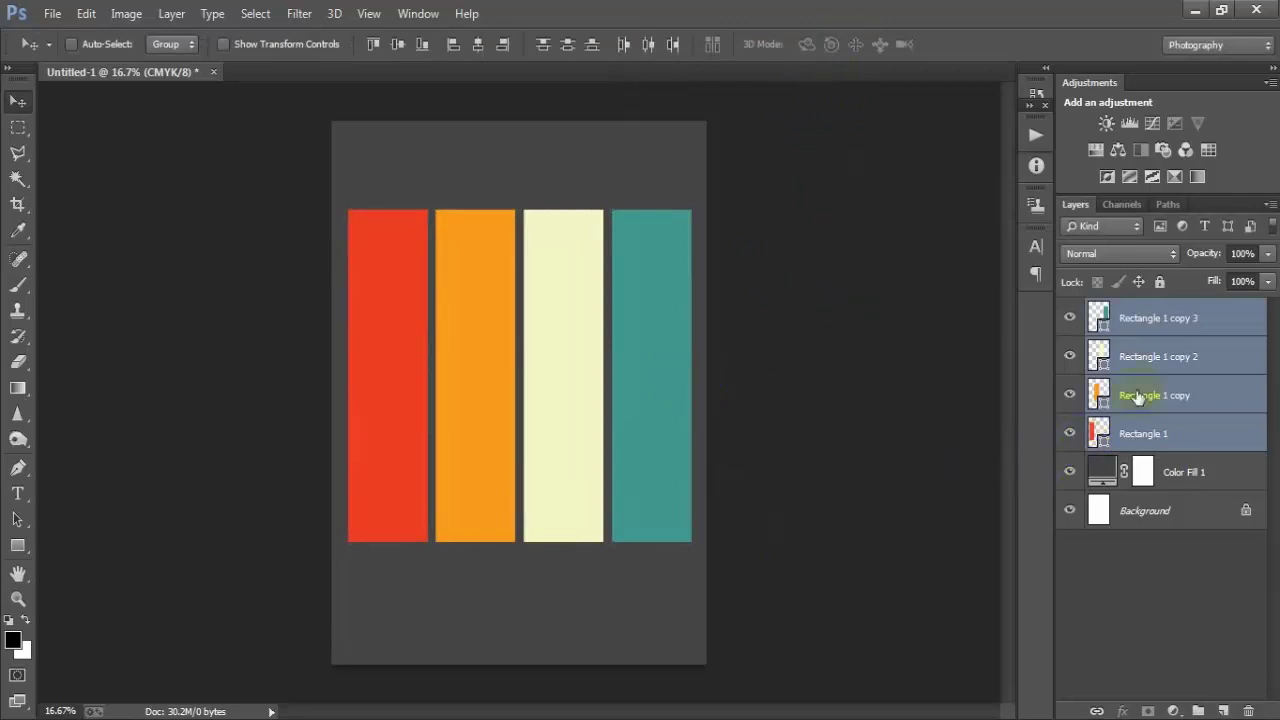
# - Rasterize the four rectangle layers and nudge them slightly upward on the page
pyautogui.rightClick(1175, 370)
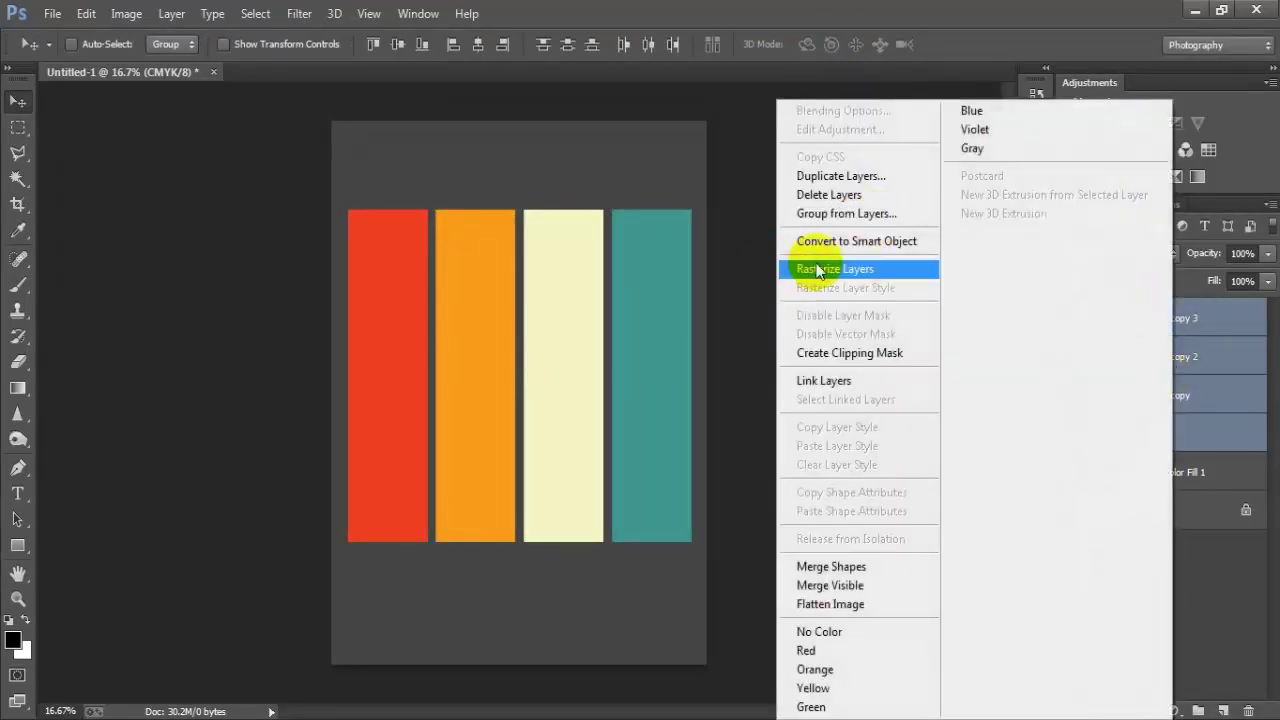
pyautogui.click(817, 269)
pyautogui.press('Up')
pyautogui.press('Up')
pyautogui.press('Up')
pyautogui.press('Up')
pyautogui.press('Up')
pyautogui.press('Up')
pyautogui.press('Up')
pyautogui.press('Up')
pyautogui.press('Up')
pyautogui.press('Up')
pyautogui.press('Up')
pyautogui.press('Up')
pyautogui.press('Up')
pyautogui.press('Up')
pyautogui.press('Up')
pyautogui.press('Up')
pyautogui.press('Up')
pyautogui.press('Up')
pyautogui.press('Up')
pyautogui.press('Up')
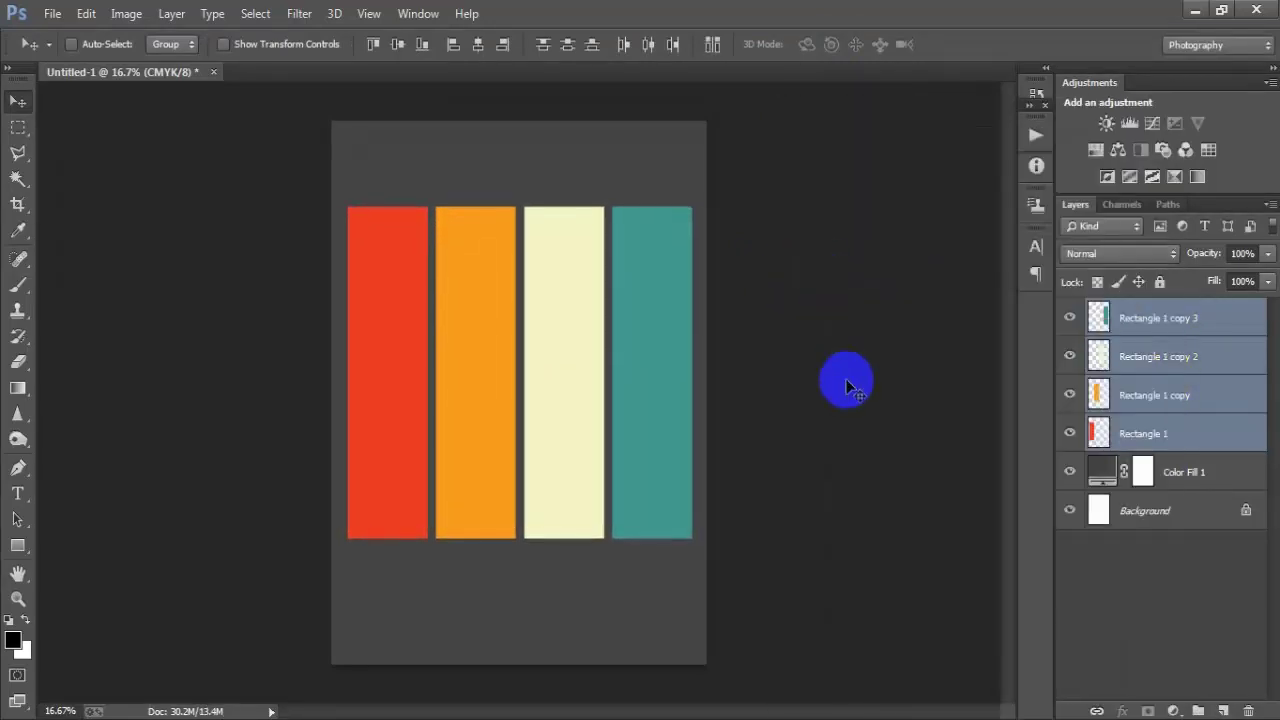
# - Merge the four selected rectangle layers into a single layer
pyautogui.click(1069, 432)
pyautogui.click(1066, 428)
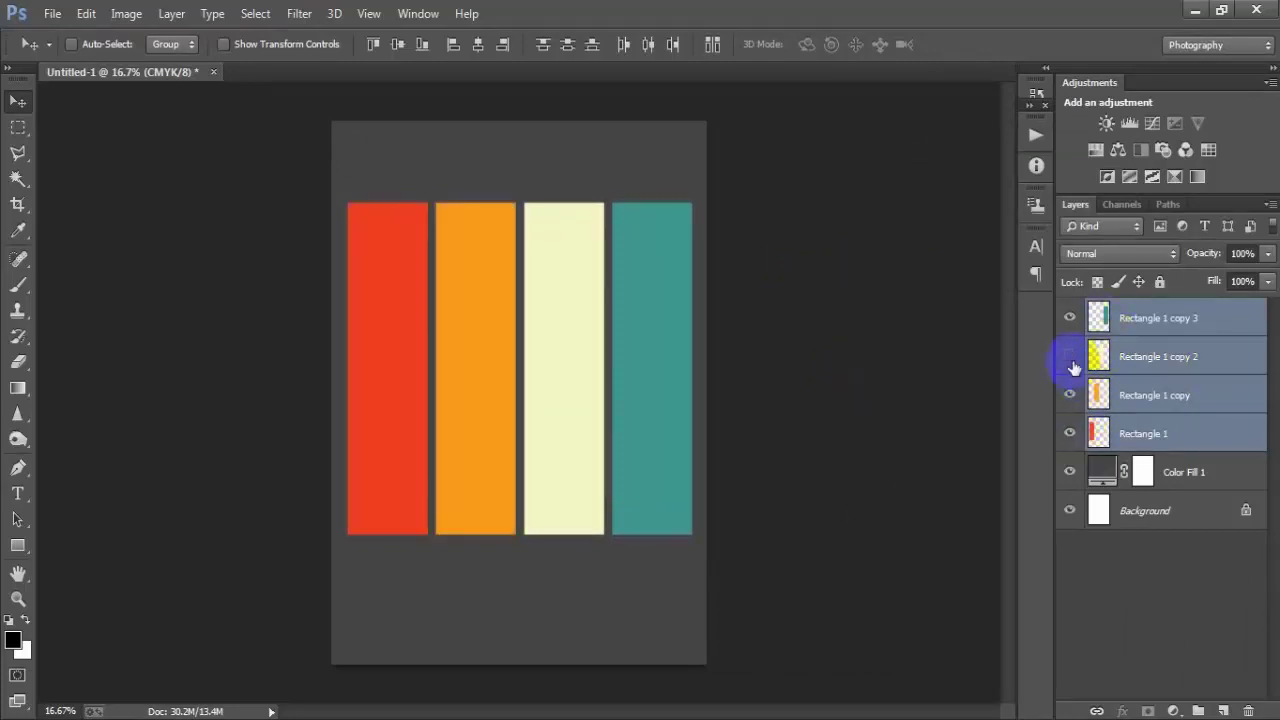
pyautogui.hotkey('ctrl', 'e')
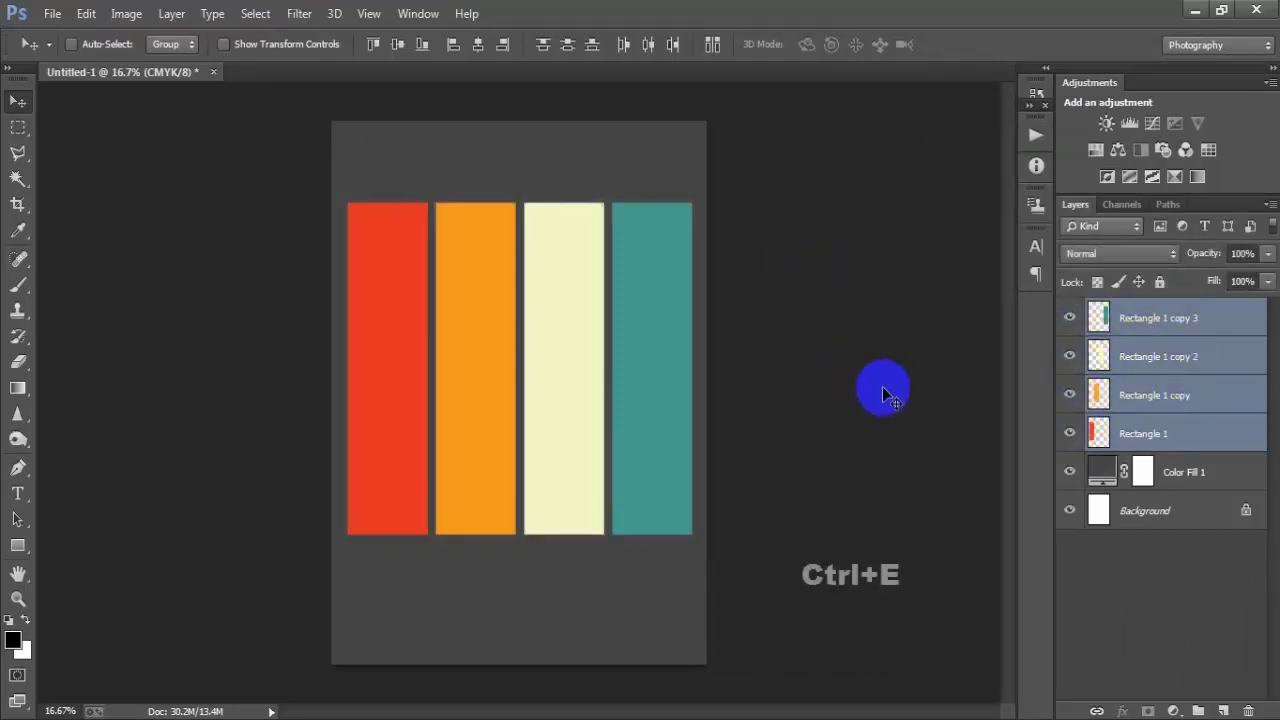
# - Align the merged rectangles layer with the Background by horizontal centres, leaving only the rectangles layer selected
pyautogui.click(1158, 393)
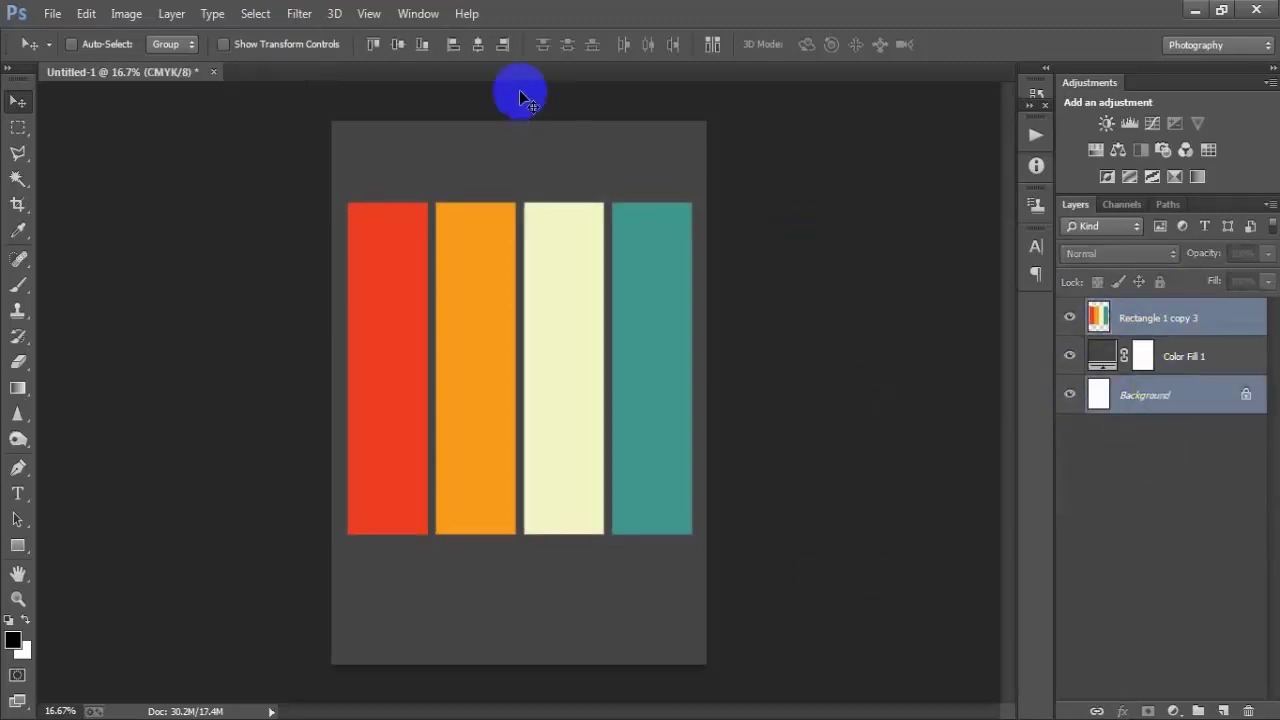
pyautogui.click(476, 44)
pyautogui.click(1218, 317)
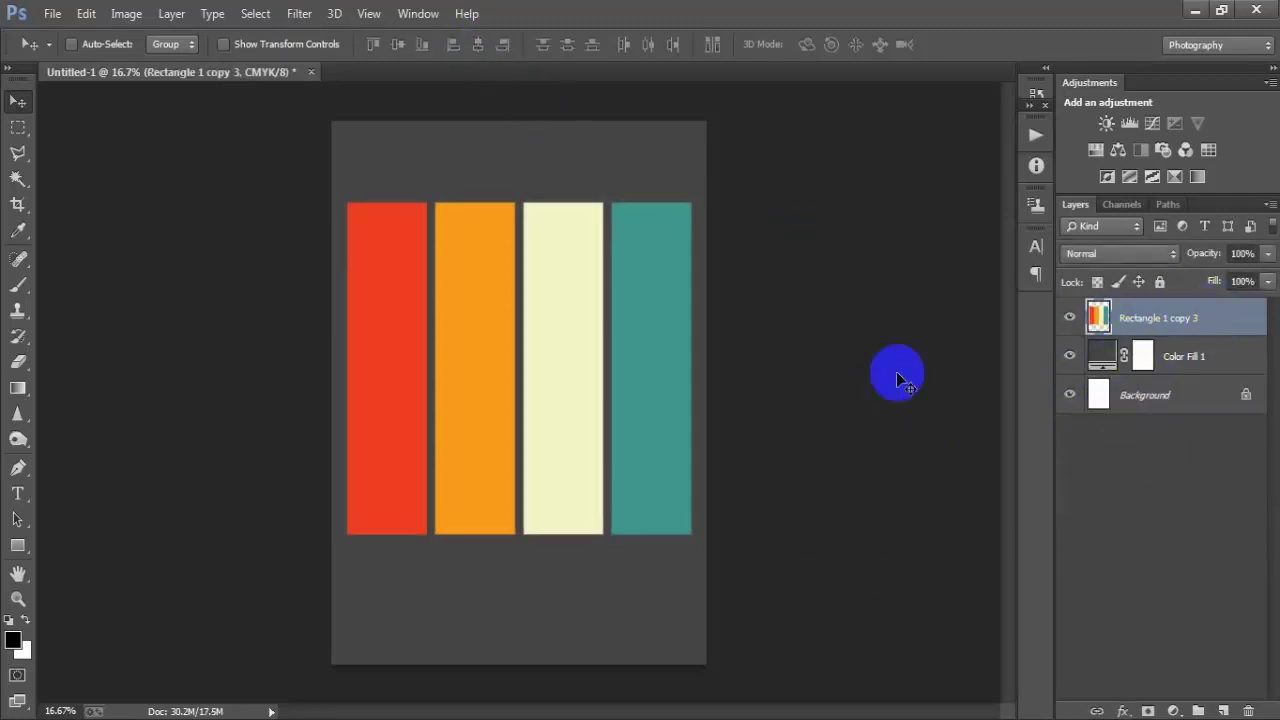
# - Add a new layer and write a black letter G in 60 pt Freshman near the red rectangle's upper end
pyautogui.click(1224, 710)
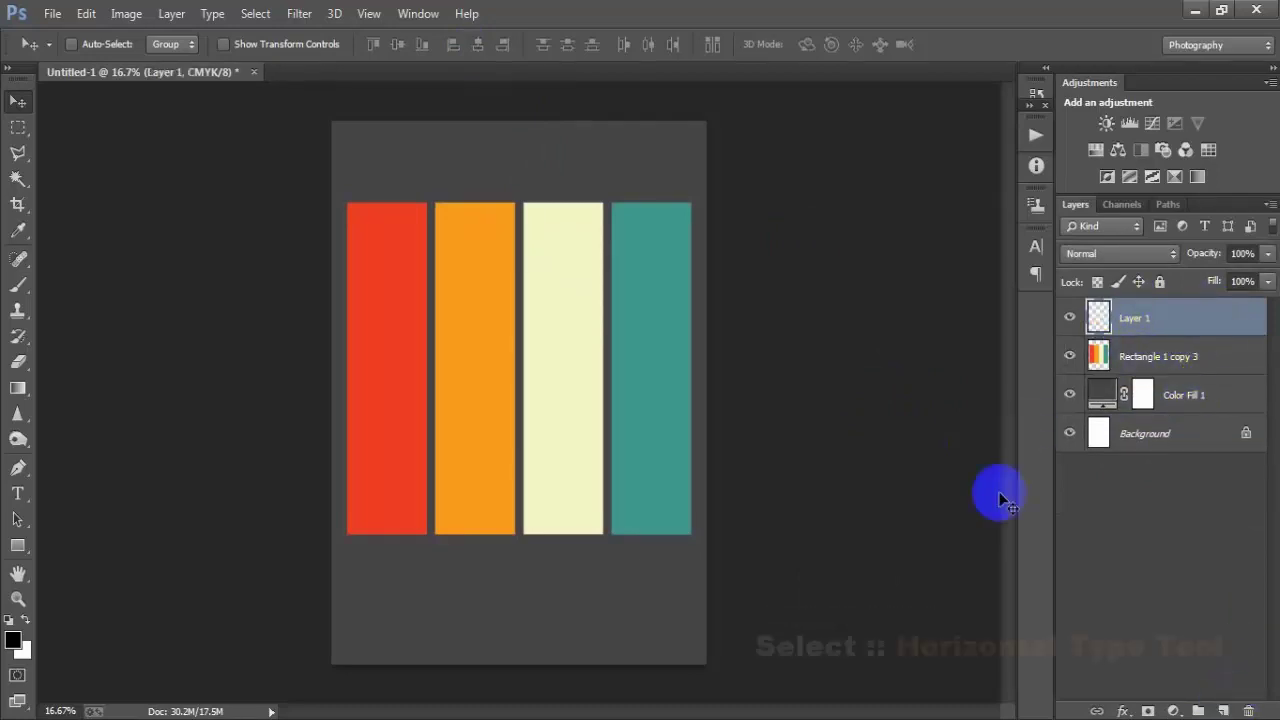
pyautogui.rightClick(28, 500)
pyautogui.click(82, 491)
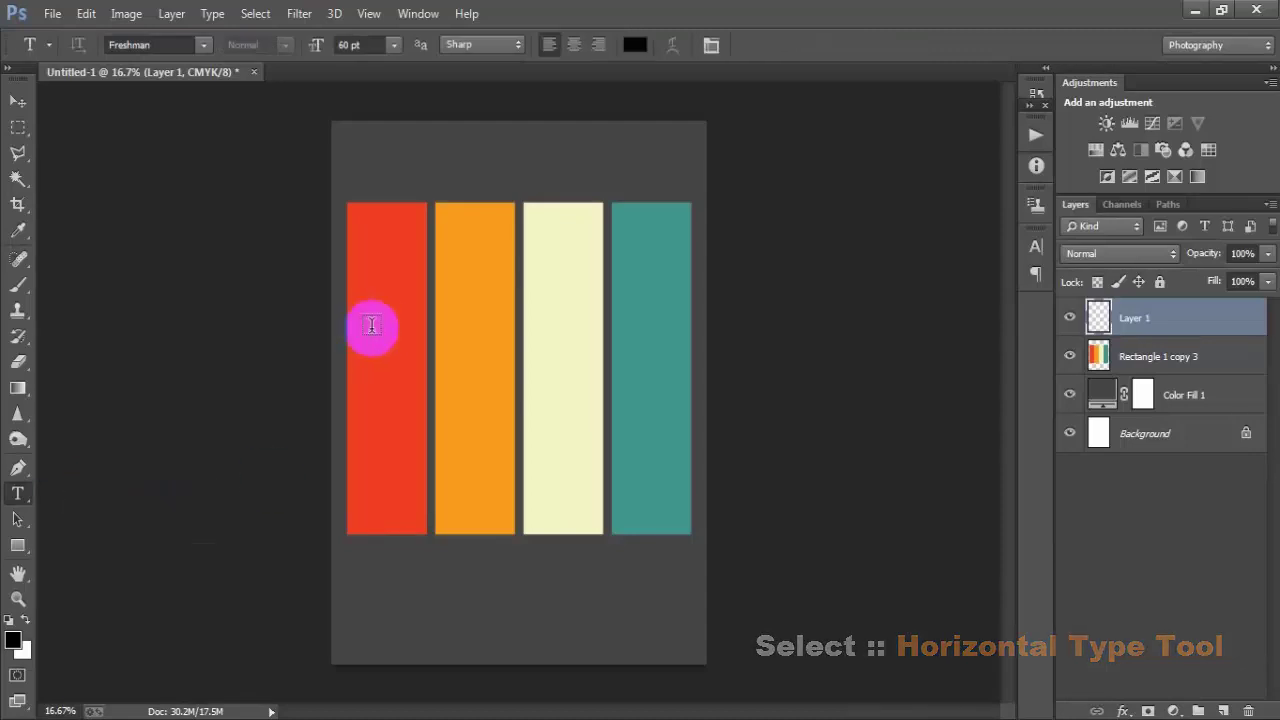
pyautogui.click(375, 275)
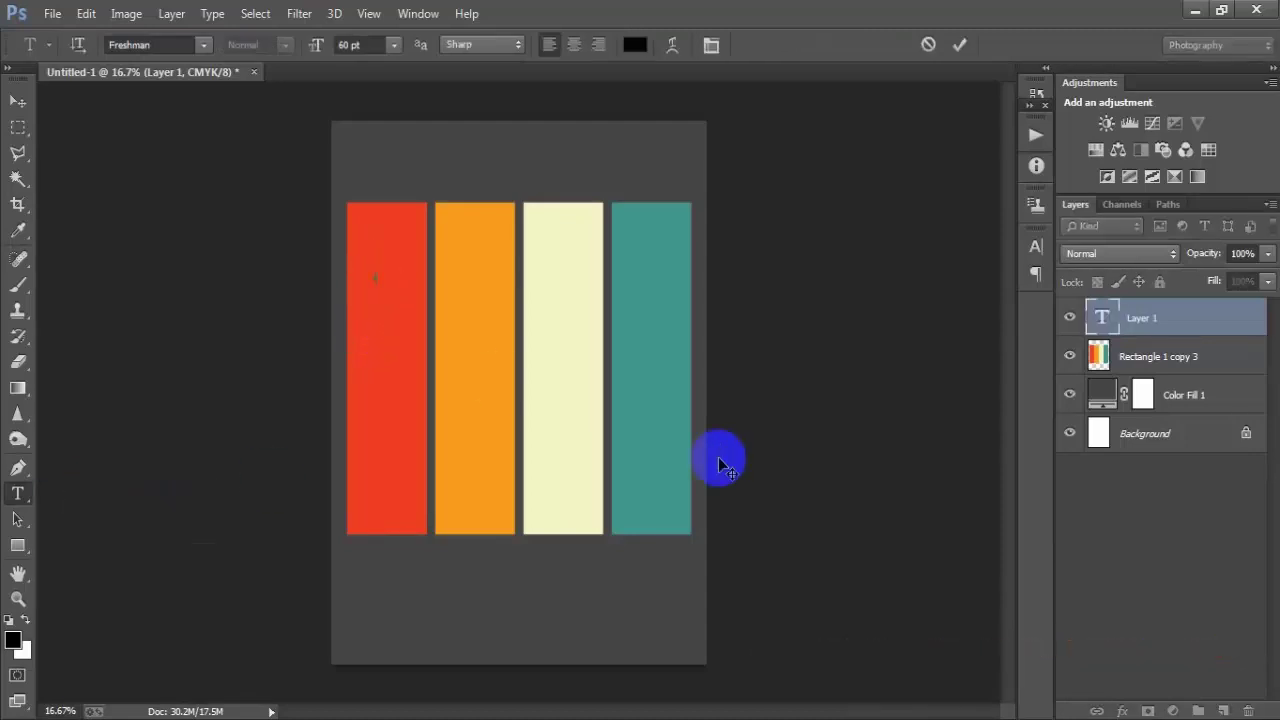
pyautogui.click(17, 101)
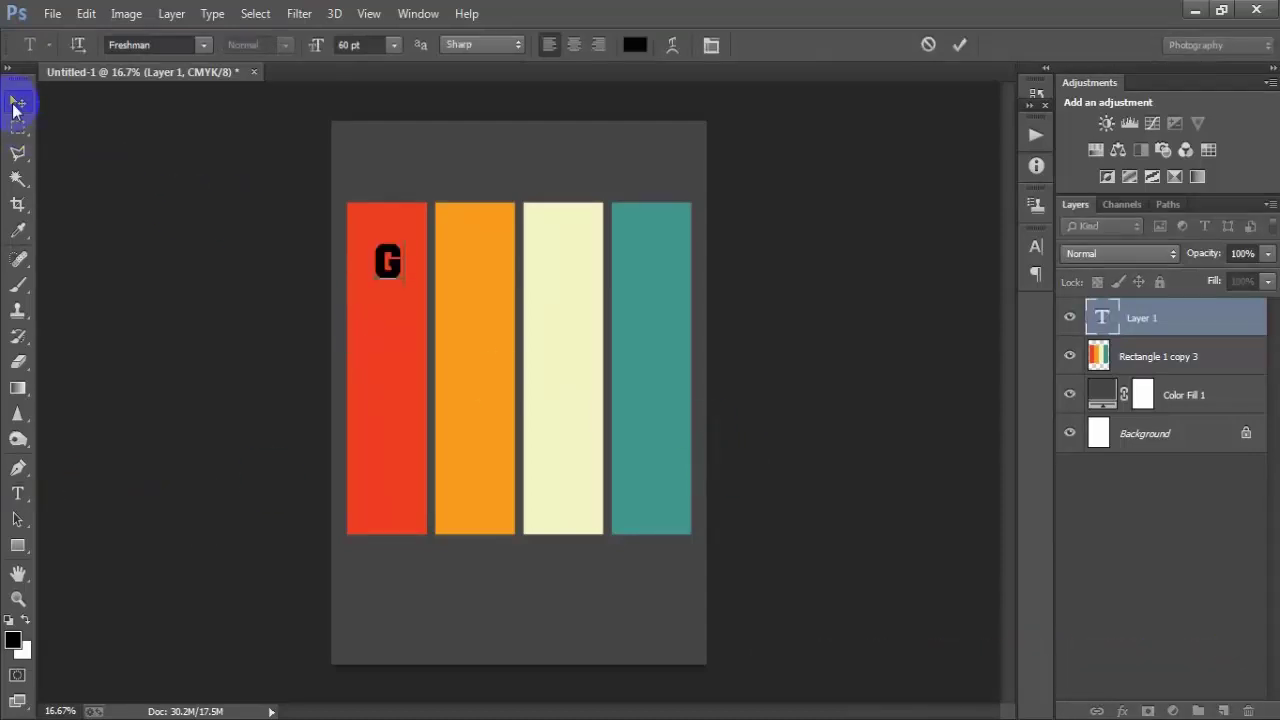
# - Enlarge the letter G proportionally from its centre to about 197%
pyautogui.hotkey('ctrl', 't')
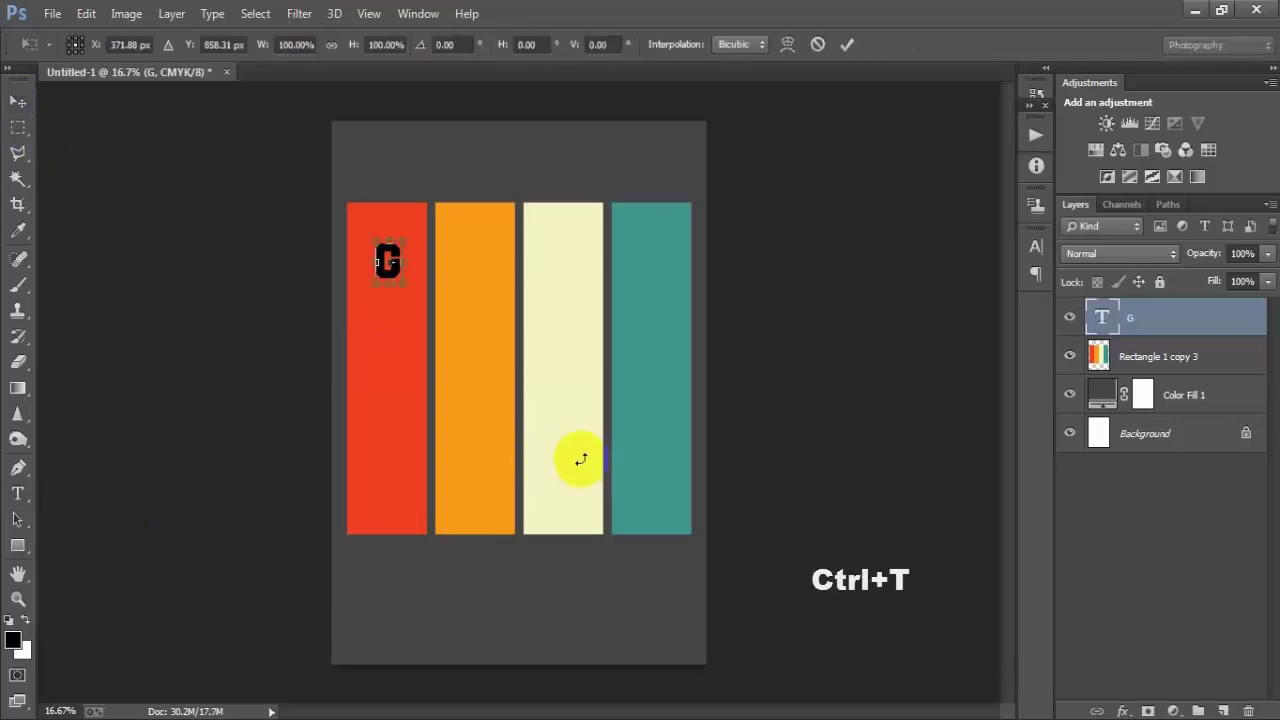
pyautogui.moveTo(402, 284)
pyautogui.mouseDown()
pyautogui.moveTo(421, 312)
pyautogui.moveTo(418, 302)
pyautogui.mouseUp()
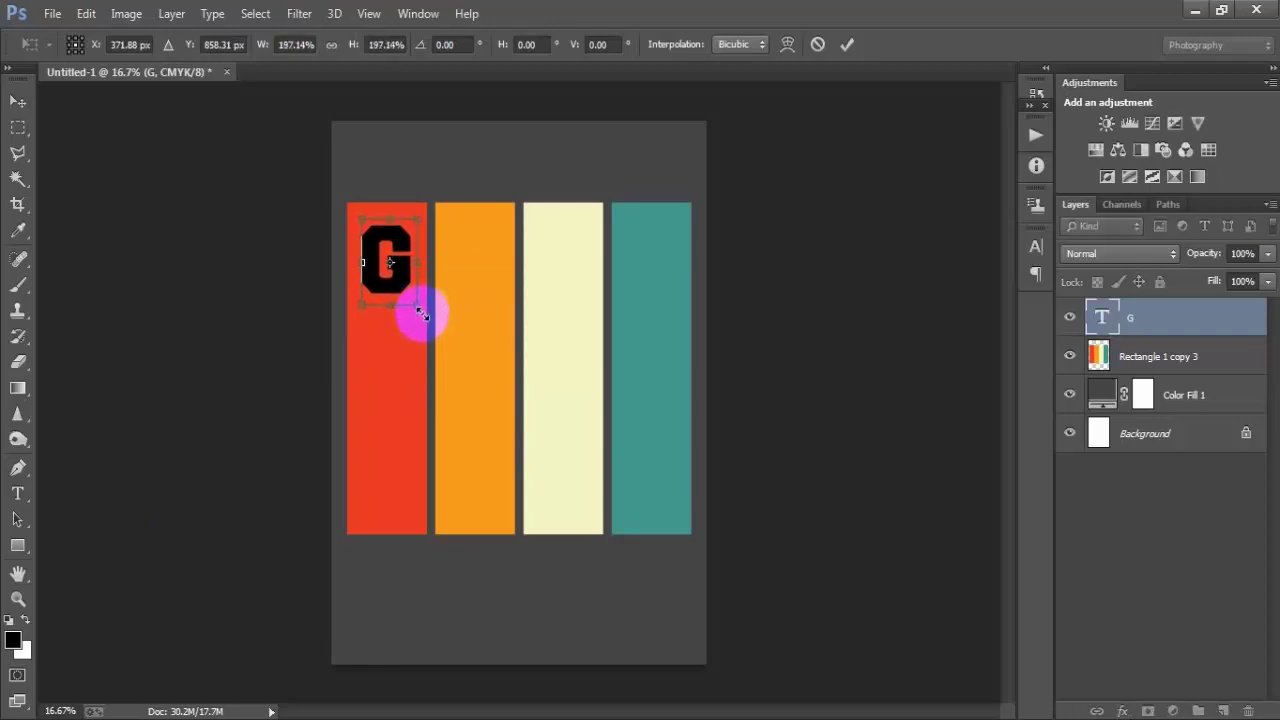
pyautogui.click(847, 44)
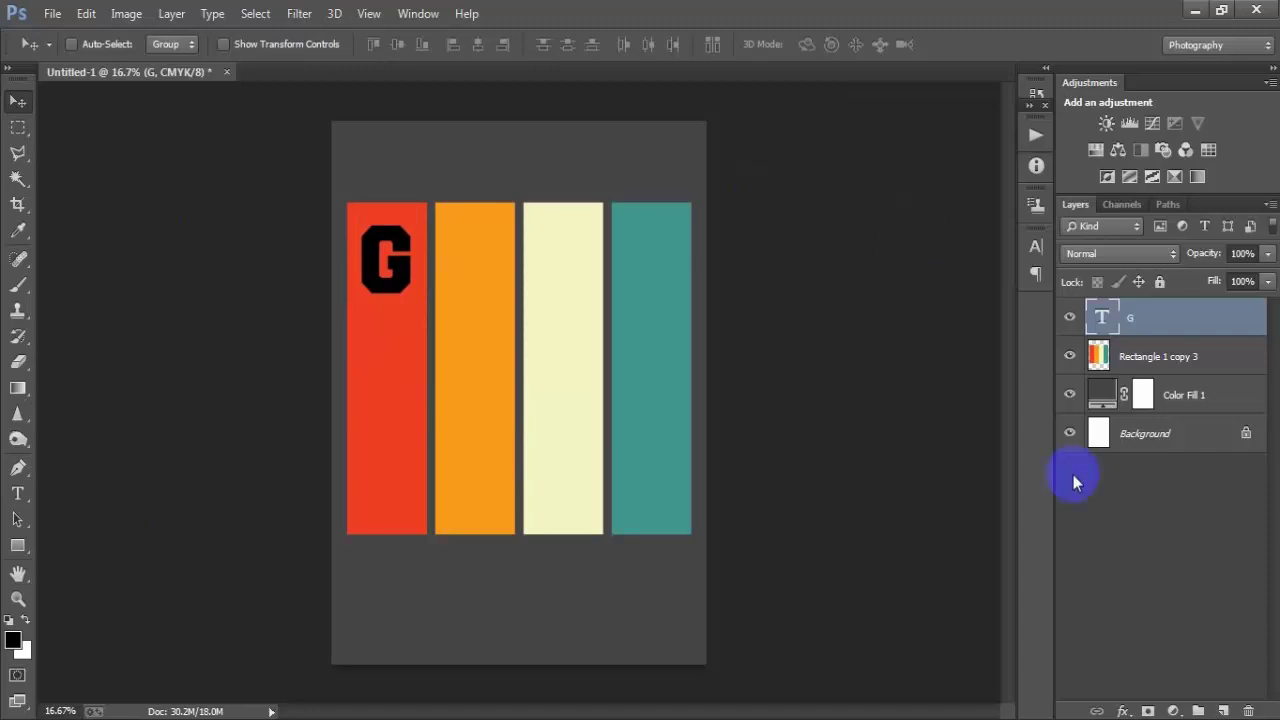
# - Duplicate the letter G layer and shift the copy horizontally onto the orange rectangle
pyautogui.click(1067, 318)
pyautogui.hotkey('ctrl', 'j')
pyautogui.hotkey('shift', 'Right')
pyautogui.hotkey('shift', 'Right')
pyautogui.hotkey('shift', 'Right')
pyautogui.hotkey('shift', 'Right')
pyautogui.hotkey('shift', 'Right')
pyautogui.hotkey('shift', 'Right')
pyautogui.hotkey('shift', 'Right')
pyautogui.hotkey('shift', 'Right')
pyautogui.hotkey('shift', 'Right')
pyautogui.hotkey('shift', 'Right')
pyautogui.hotkey('shift', 'Right')
pyautogui.hotkey('shift', 'Right')
pyautogui.hotkey('shift', 'Right')
pyautogui.hotkey('shift', 'Right')
pyautogui.hotkey('shift', 'Right')
pyautogui.hotkey('shift', 'Right')
pyautogui.hotkey('shift', 'Right')
pyautogui.hotkey('shift', 'Right')
pyautogui.hotkey('shift', 'Right')
pyautogui.hotkey('shift', 'Right')
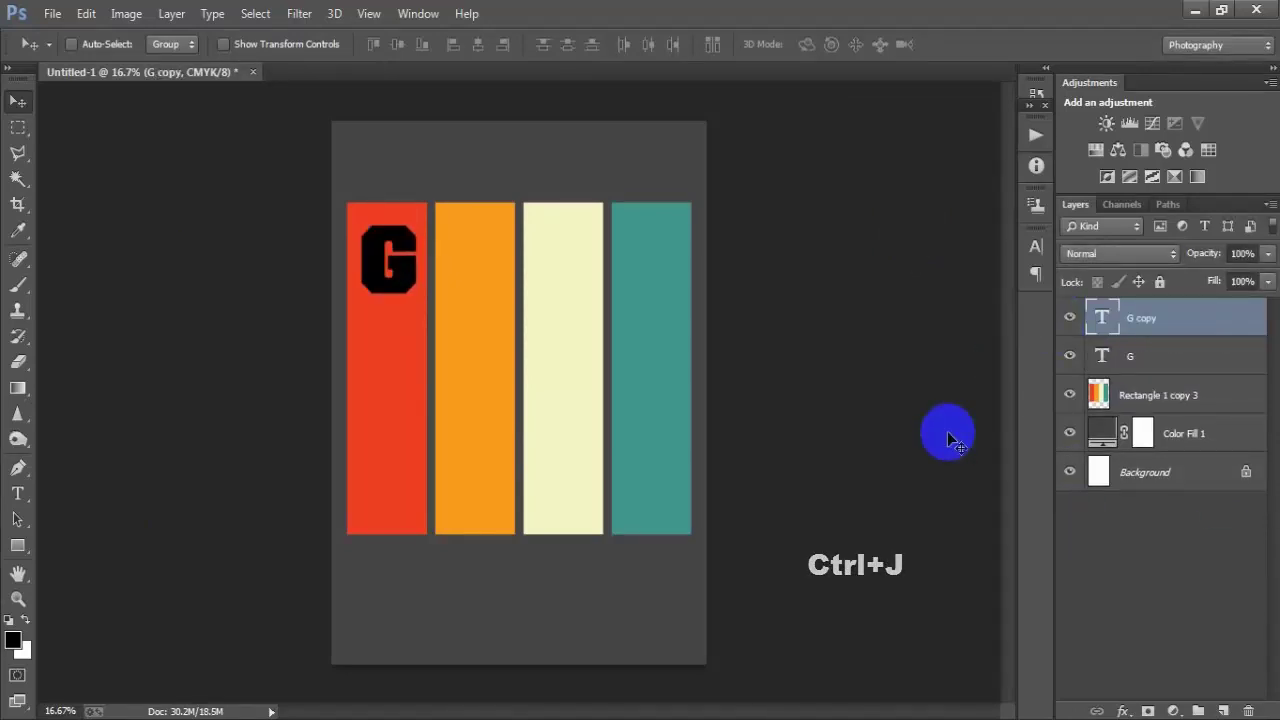
pyautogui.hotkey('shift', 'Right')
pyautogui.hotkey('shift', 'Right')
pyautogui.hotkey('shift', 'Right')
pyautogui.hotkey('shift', 'Right')
pyautogui.hotkey('shift', 'Right')
pyautogui.hotkey('shift', 'Right')
pyautogui.hotkey('shift', 'Right')
pyautogui.hotkey('shift', 'Right')
pyautogui.hotkey('shift', 'Right')
pyautogui.hotkey('shift', 'Right')
pyautogui.hotkey('shift', 'Right')
pyautogui.hotkey('shift', 'Right')
pyautogui.hotkey('shift', 'Right')
pyautogui.hotkey('shift', 'Right')
pyautogui.hotkey('shift', 'Right')
pyautogui.hotkey('shift', 'Right')
pyautogui.hotkey('shift', 'Right')
pyautogui.hotkey('shift', 'Right')
pyautogui.hotkey('shift', 'Right')
pyautogui.hotkey('shift', 'Right')
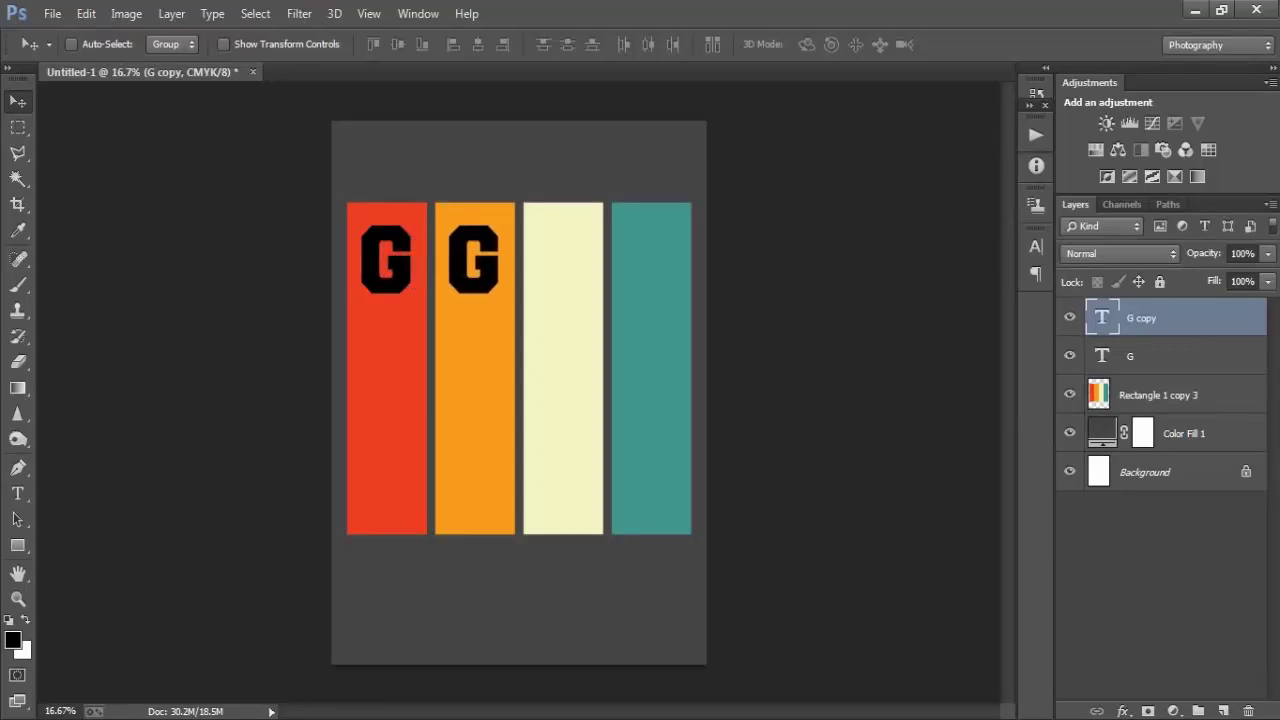
# - Replace the letter on the orange rectangle with O
pyautogui.click(1068, 320)
pyautogui.click(1068, 320)
pyautogui.doubleClick(1103, 318)
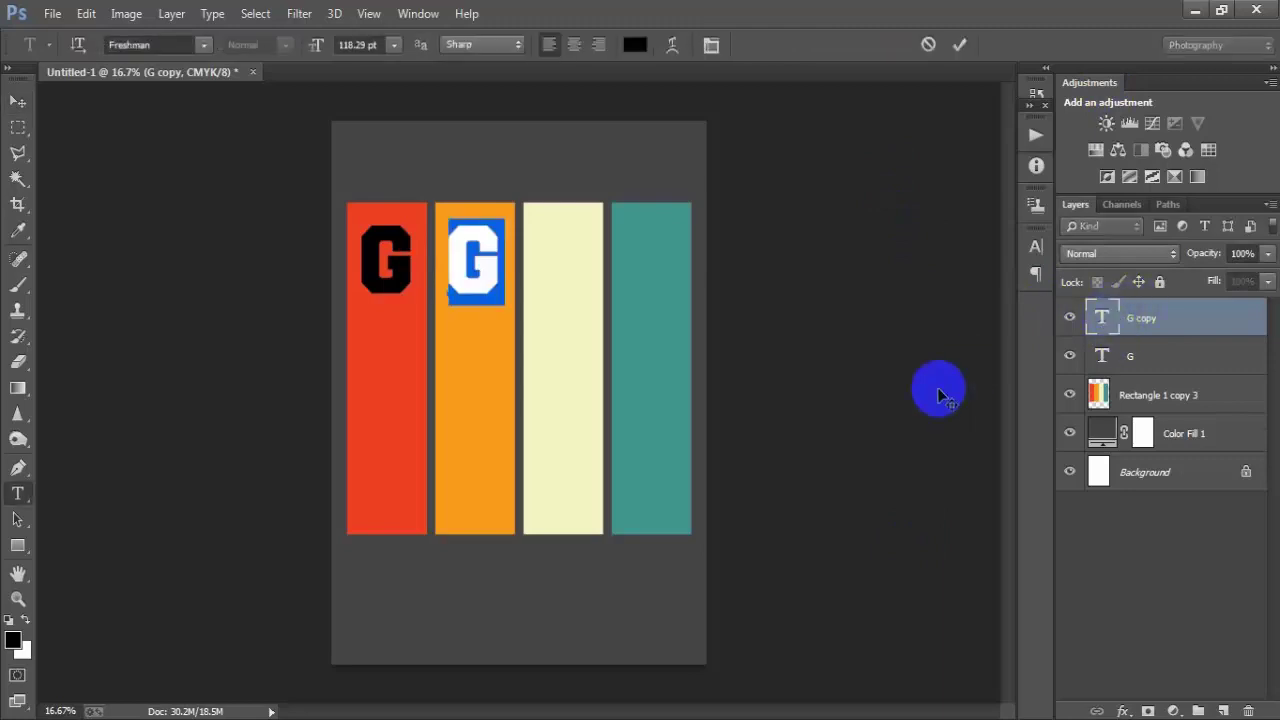
pyautogui.write('G')
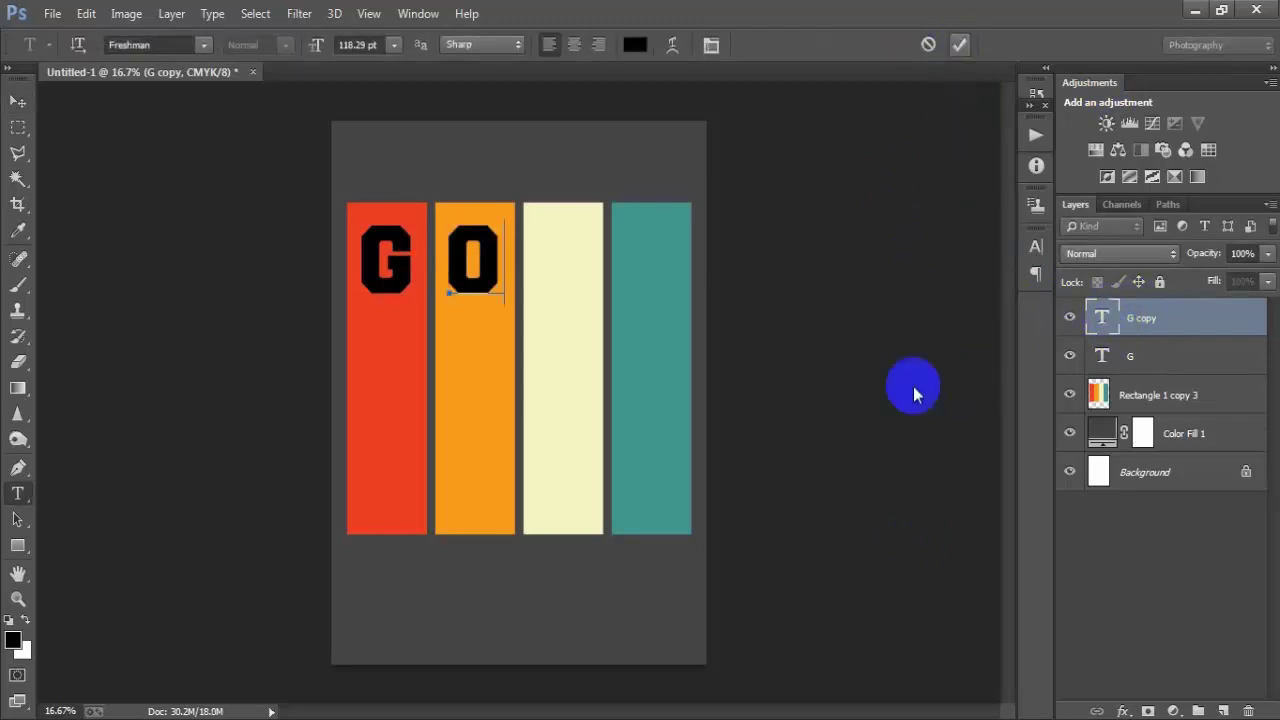
pyautogui.write('v')
# - Duplicate the letter O layer and shift the copy horizontally onto the cream rectangle
pyautogui.hotkey('ctrl', 'j')
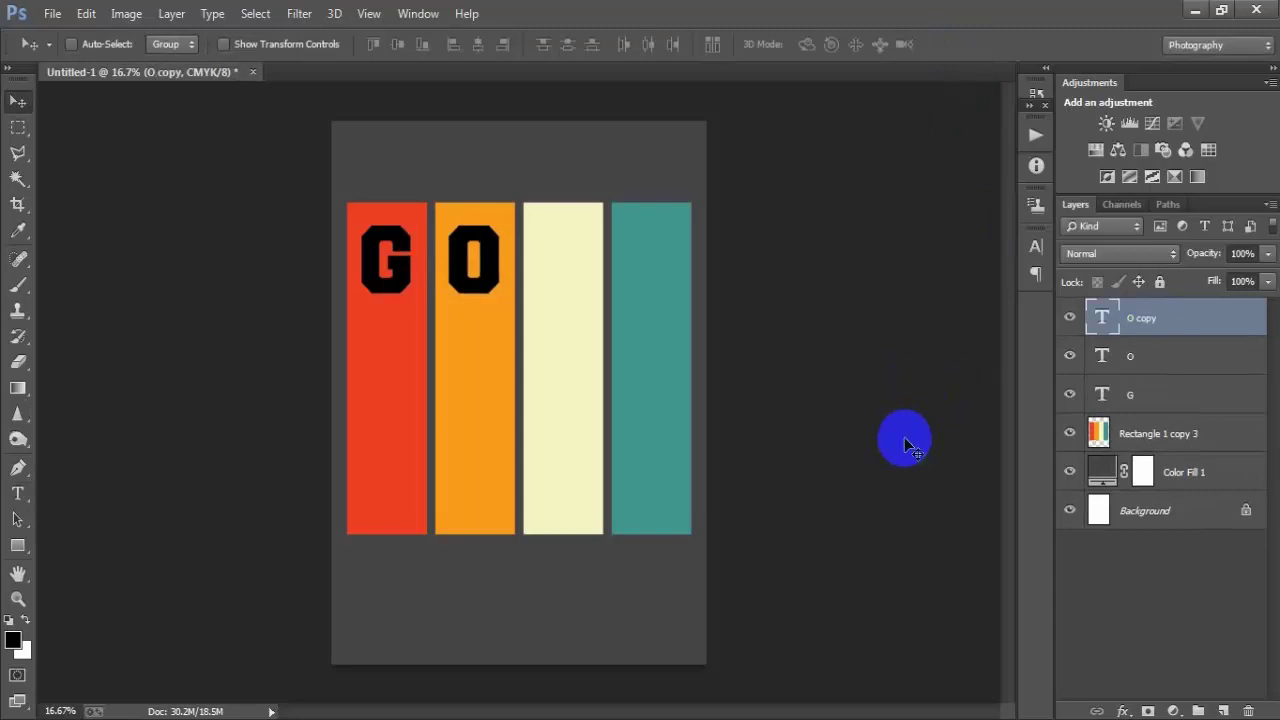
pyautogui.hotkey('shift', 'Right')
pyautogui.hotkey('shift', 'Right')
pyautogui.hotkey('shift', 'Right')
pyautogui.hotkey('shift', 'Right')
pyautogui.hotkey('shift', 'Right')
pyautogui.hotkey('shift', 'Right')
pyautogui.hotkey('shift', 'Right')
pyautogui.hotkey('shift', 'Right')
pyautogui.hotkey('shift', 'Right')
pyautogui.hotkey('shift', 'Right')
pyautogui.hotkey('shift', 'Right')
pyautogui.hotkey('shift', 'Right')
pyautogui.hotkey('shift', 'Right')
pyautogui.hotkey('shift', 'Right')
pyautogui.hotkey('shift', 'Right')
pyautogui.hotkey('shift', 'Right')
pyautogui.hotkey('shift', 'Right')
pyautogui.hotkey('shift', 'Right')
pyautogui.hotkey('shift', 'Right')
pyautogui.hotkey('shift', 'Right')
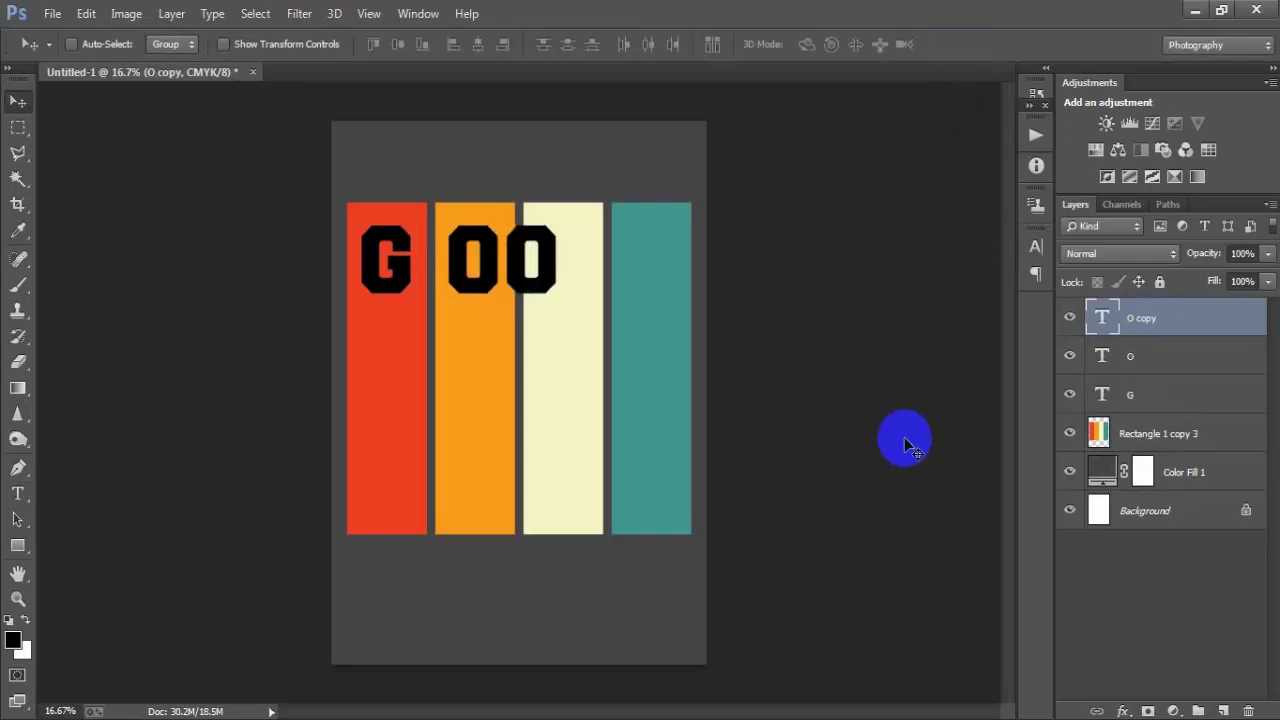
# - Replace the letter on the cream rectangle with L
pyautogui.doubleClick(1103, 320)
pyautogui.press('BackSpace')
pyautogui.write('L')
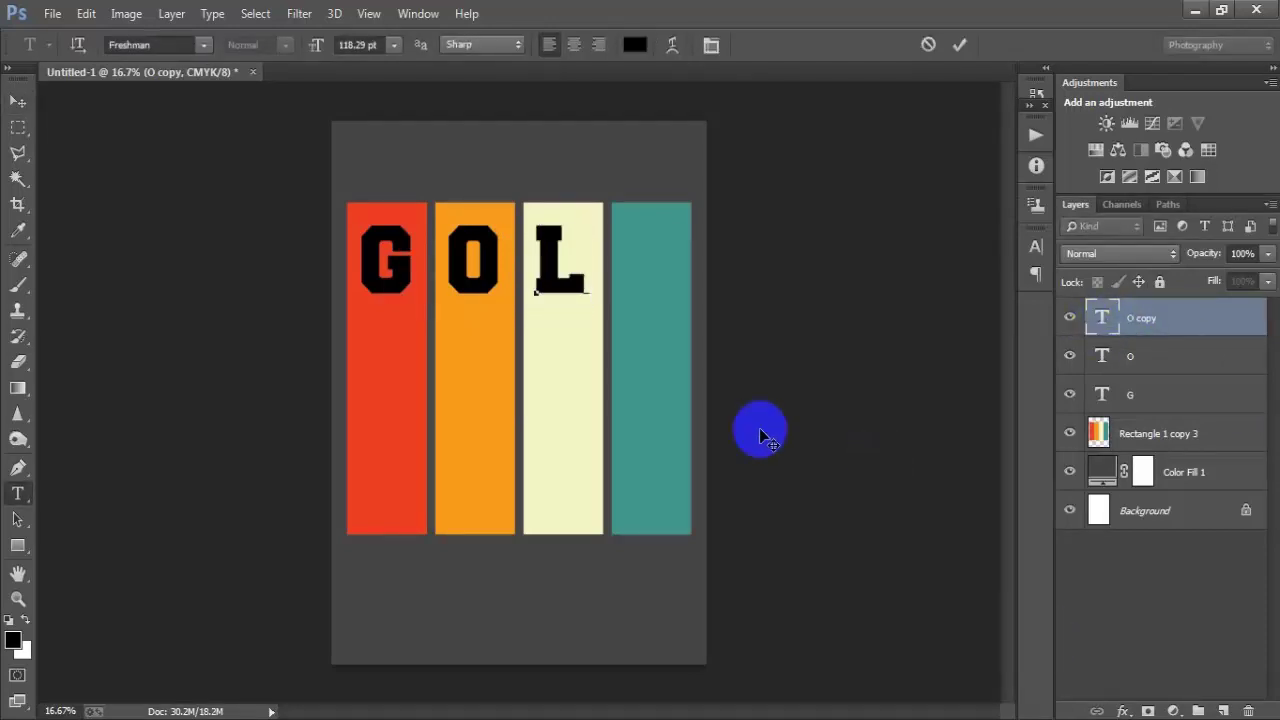
pyautogui.click(960, 45)
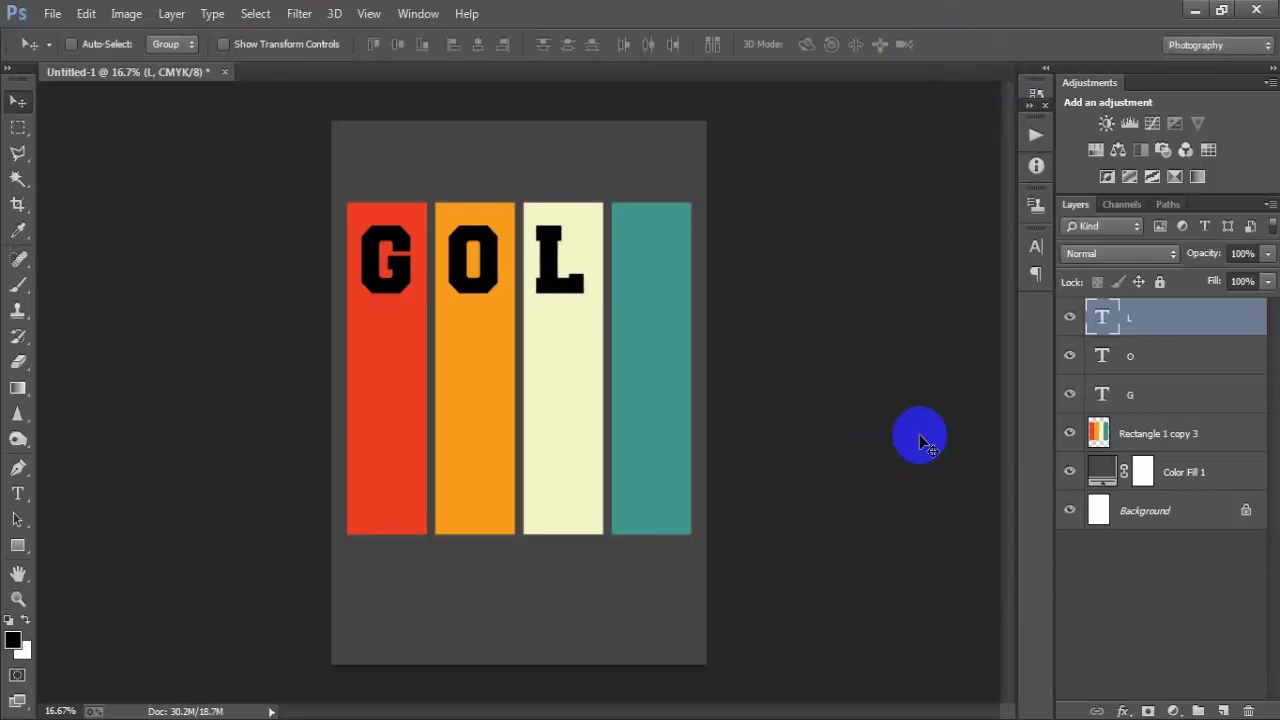
# - Duplicate the letter L layer onto the teal rectangle and change the copy's letter to F
pyautogui.hotkey('ctrl', 'j')
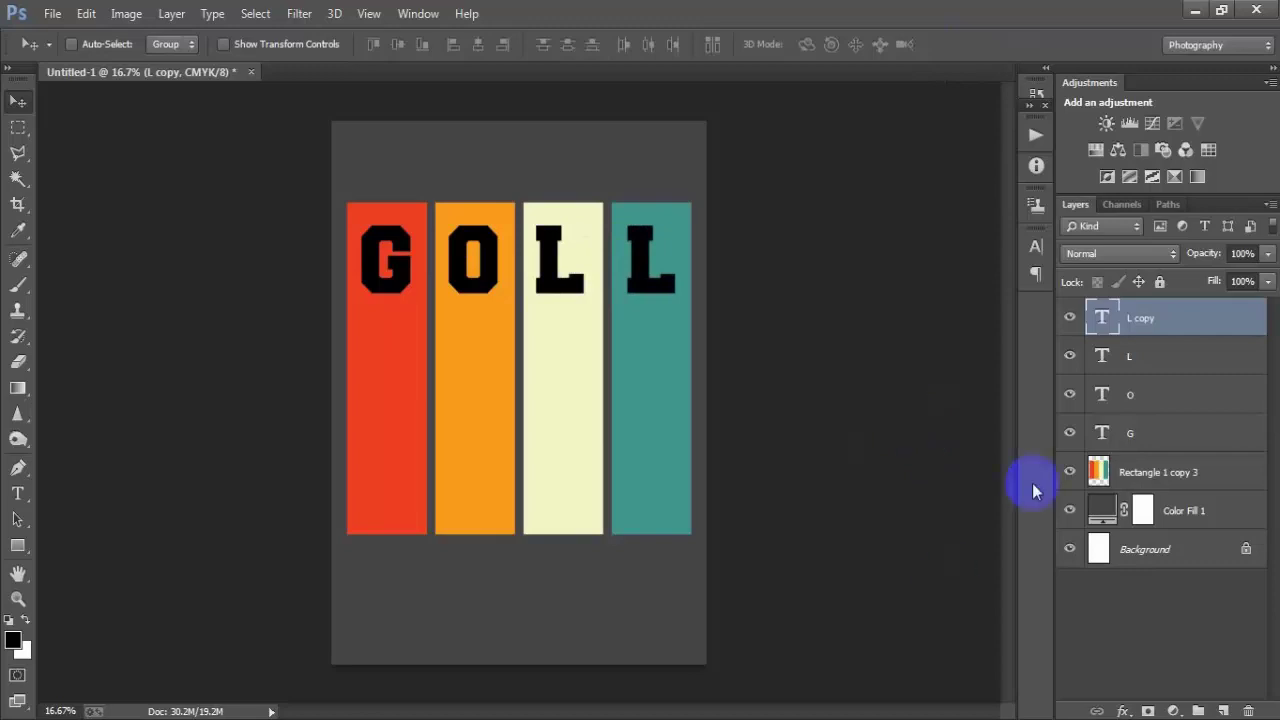
pyautogui.press('Return')
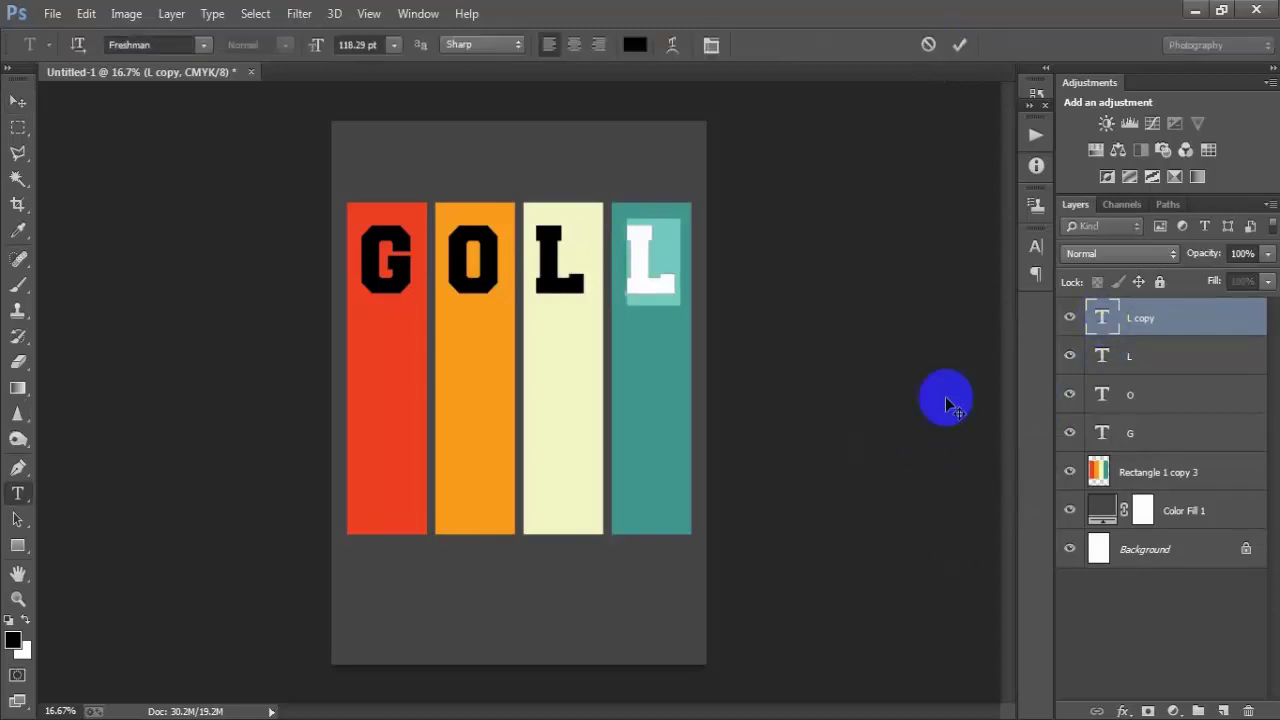
pyautogui.write('F')
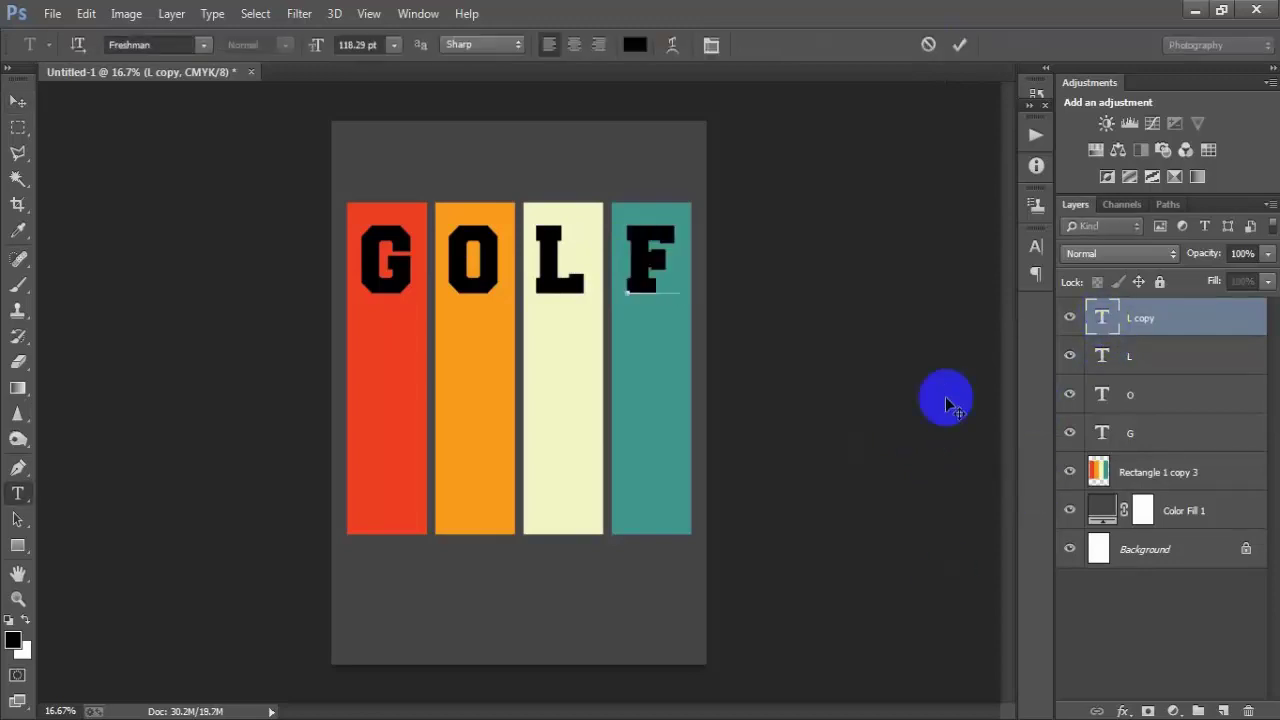
pyautogui.click(959, 44)
pyautogui.press('v')
# - Distribute the four letter layers evenly by their horizontal centres and merge them into one layer
pyautogui.keyDown('shift'); pyautogui.click(1110, 430); pyautogui.keyUp('shift')
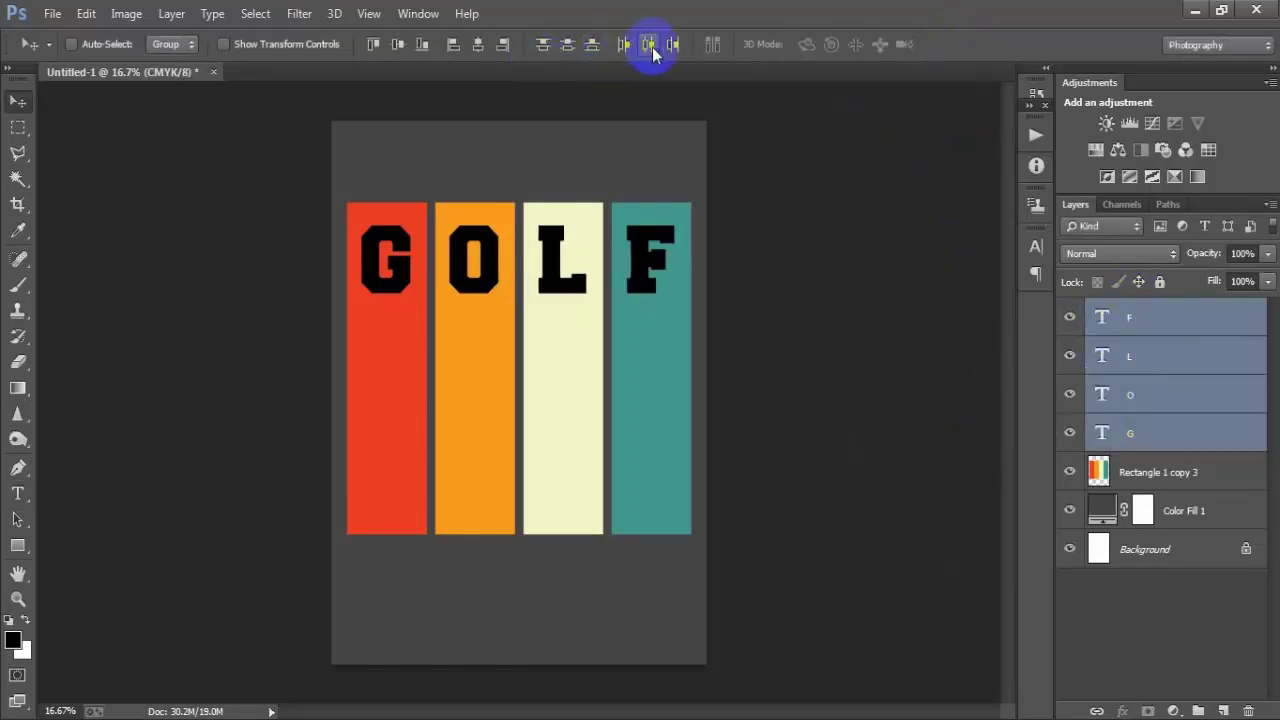
pyautogui.hotkey('ctrl', 'e')
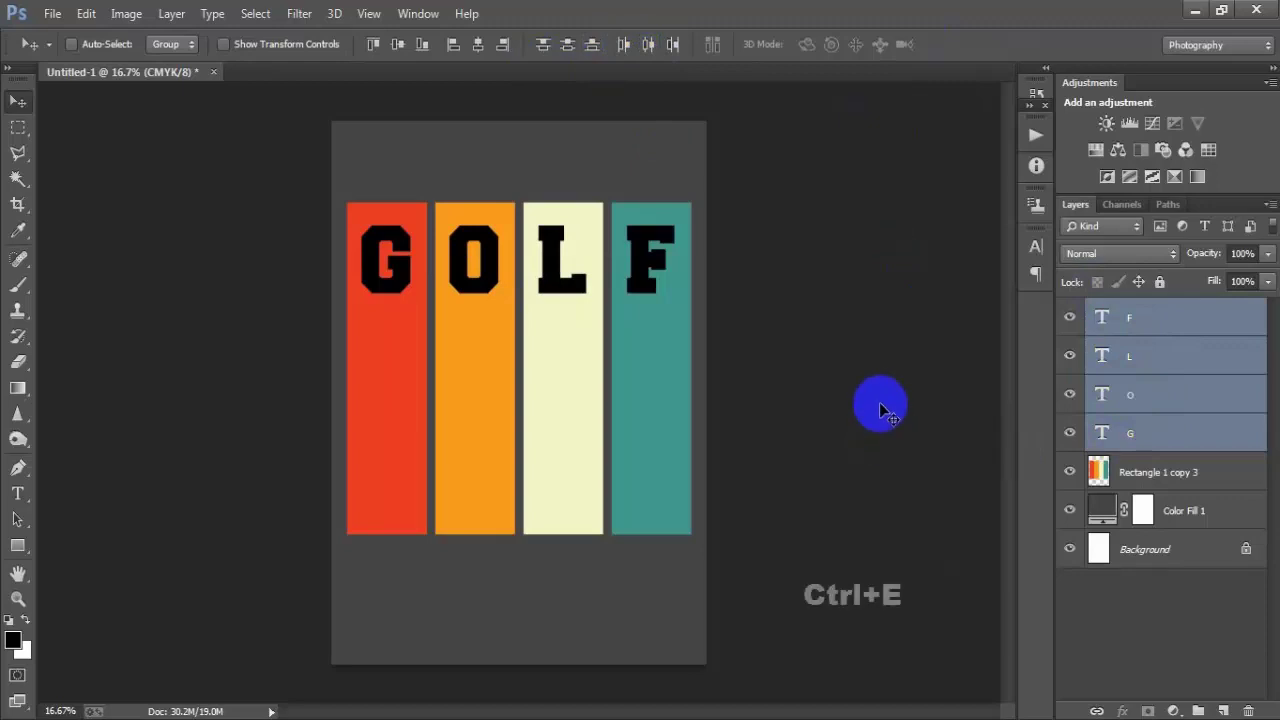
pyautogui.click(1072, 318)
pyautogui.click(1072, 318)
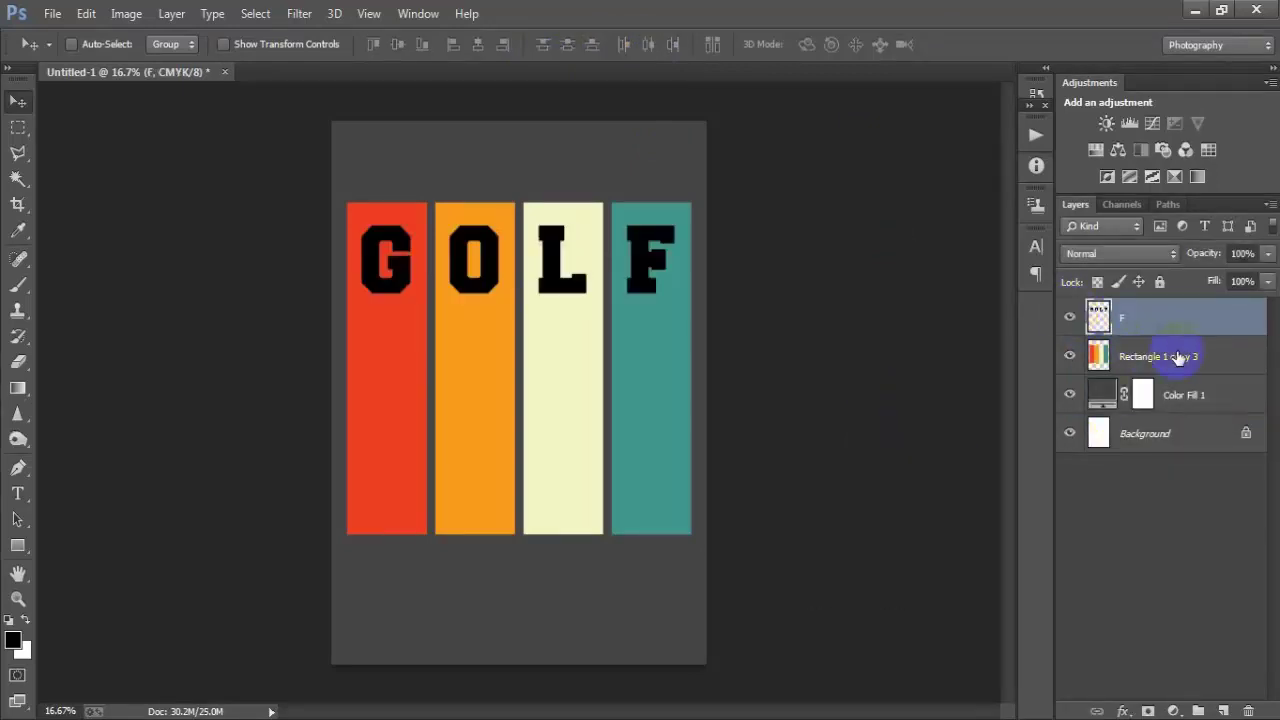
# - Stretch the coloured rectangles layer downward to about 106% of its height, keeping the upper edge in place
pyautogui.click(1168, 352)
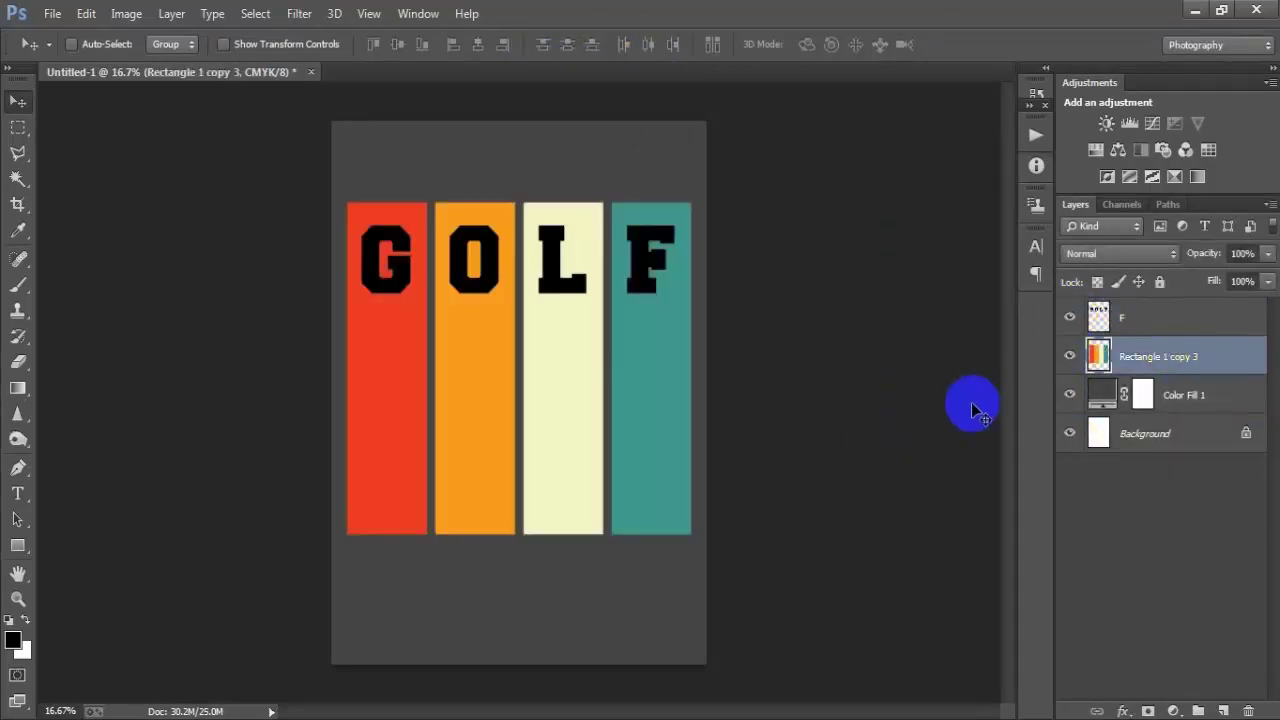
pyautogui.hotkey('ctrl', 't')
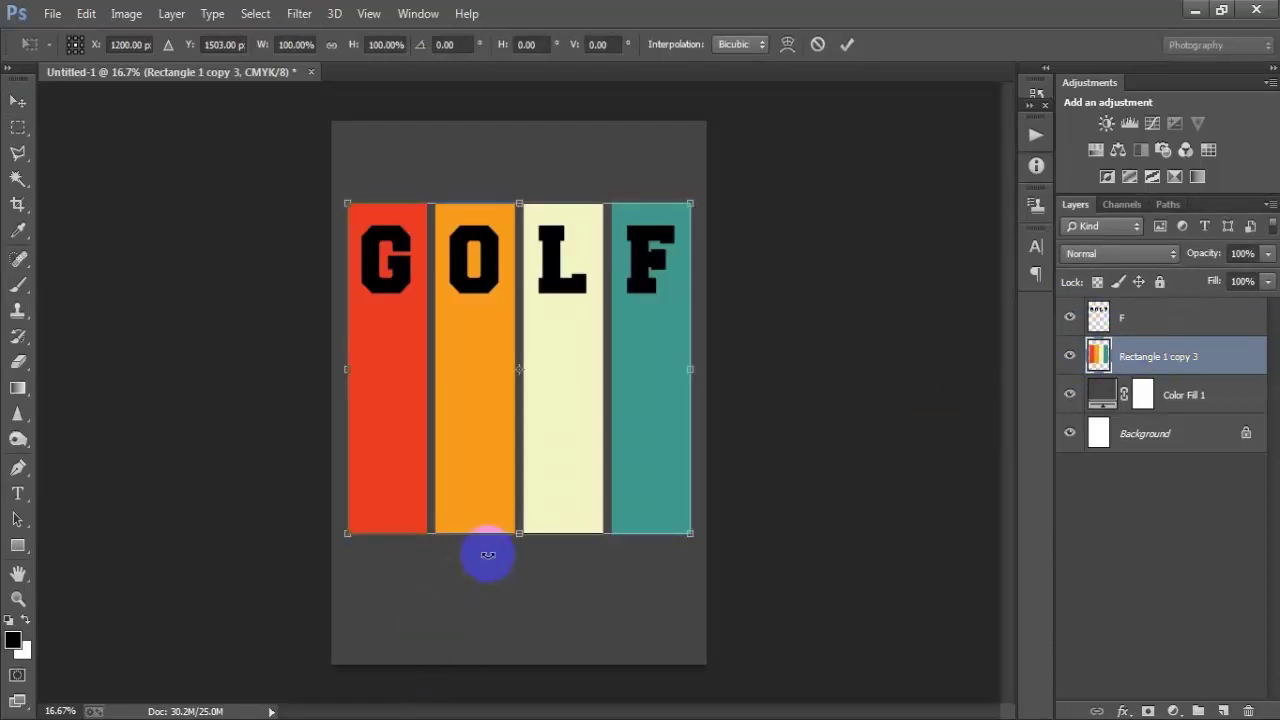
pyautogui.moveTo(516, 537); pyautogui.dragTo(516, 556)
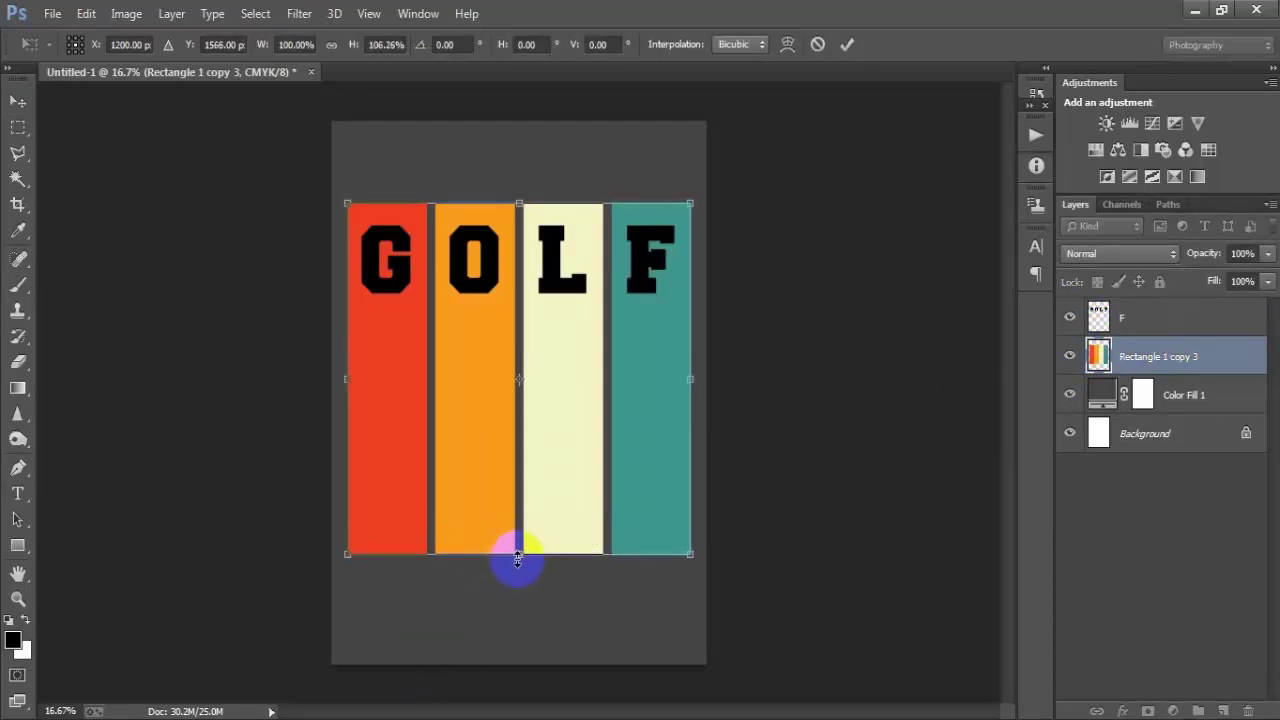
pyautogui.click(846, 46)
# - Place the golfer silhouette 001 as a linked image above the merged letters layer
pyautogui.click(1186, 320)
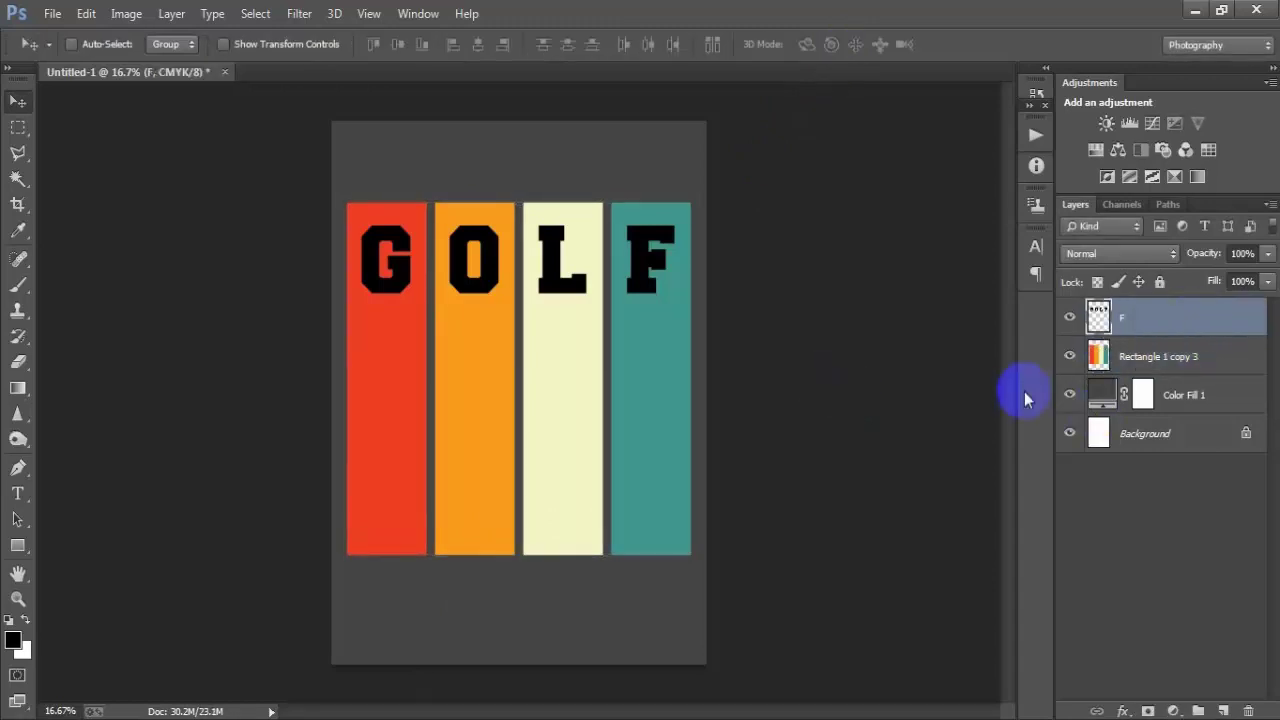
pyautogui.click(51, 14)
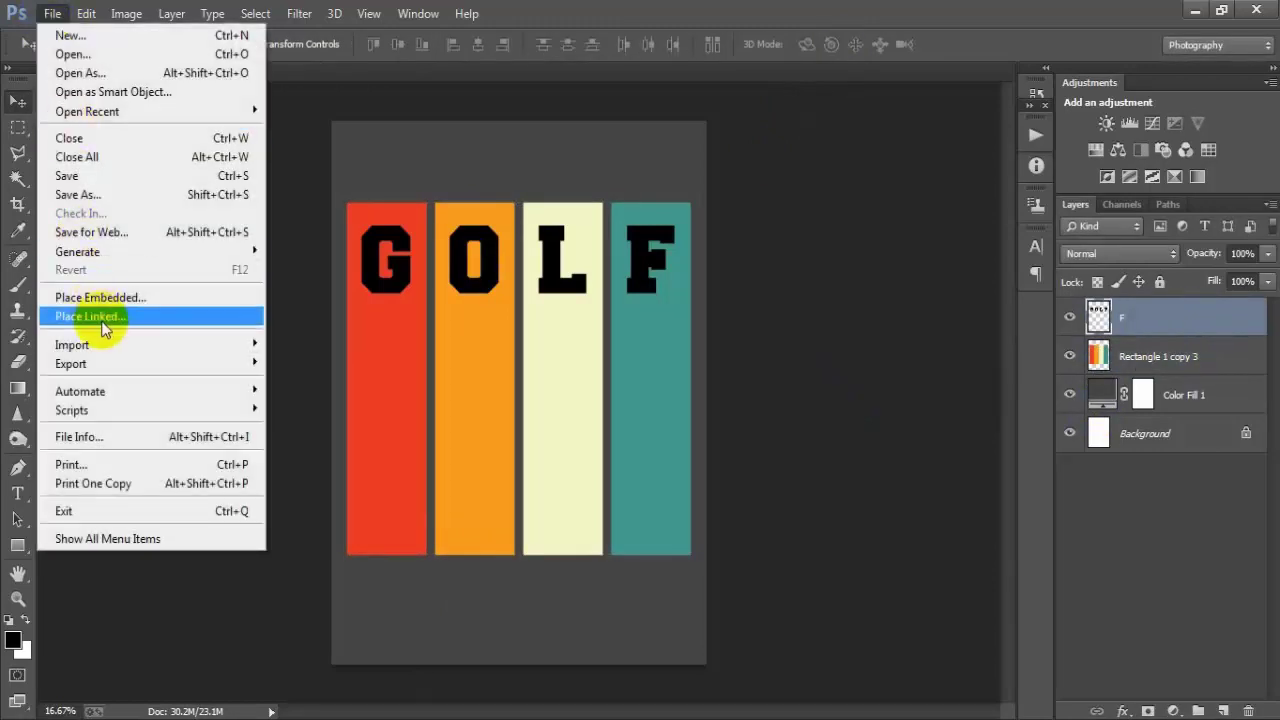
pyautogui.click(102, 321)
pyautogui.click(690, 190)
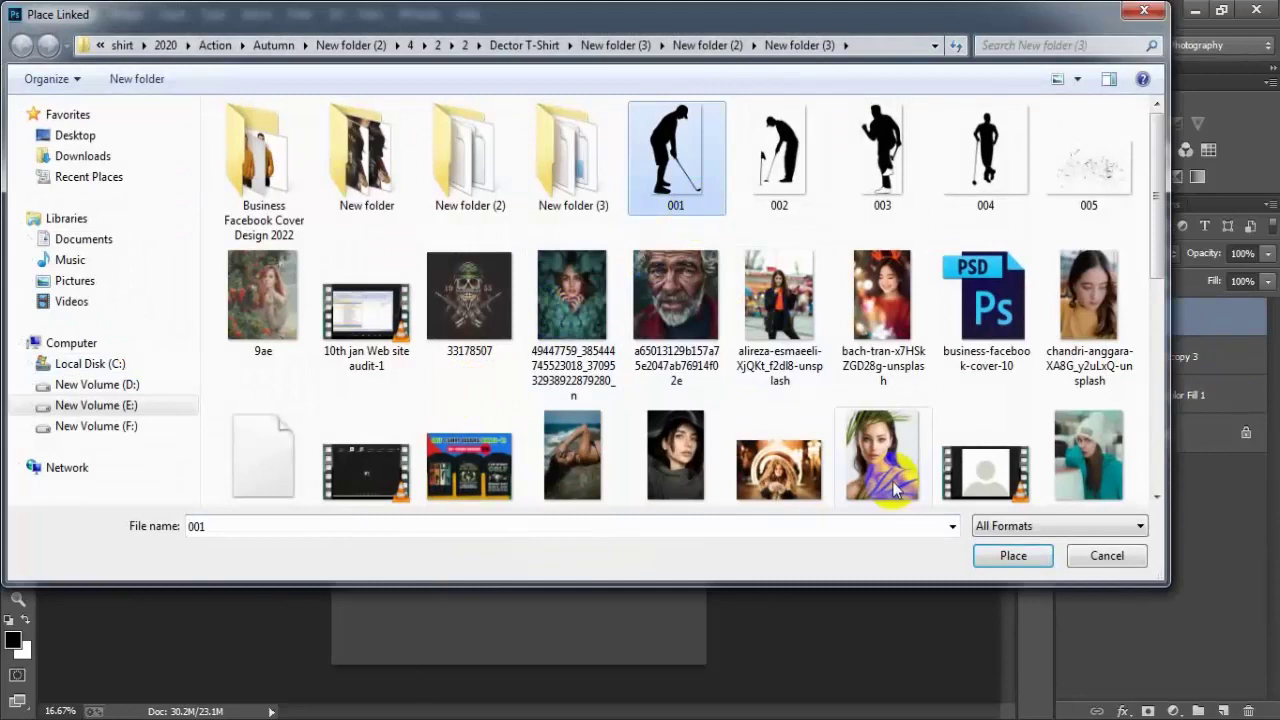
pyautogui.click(1010, 556)
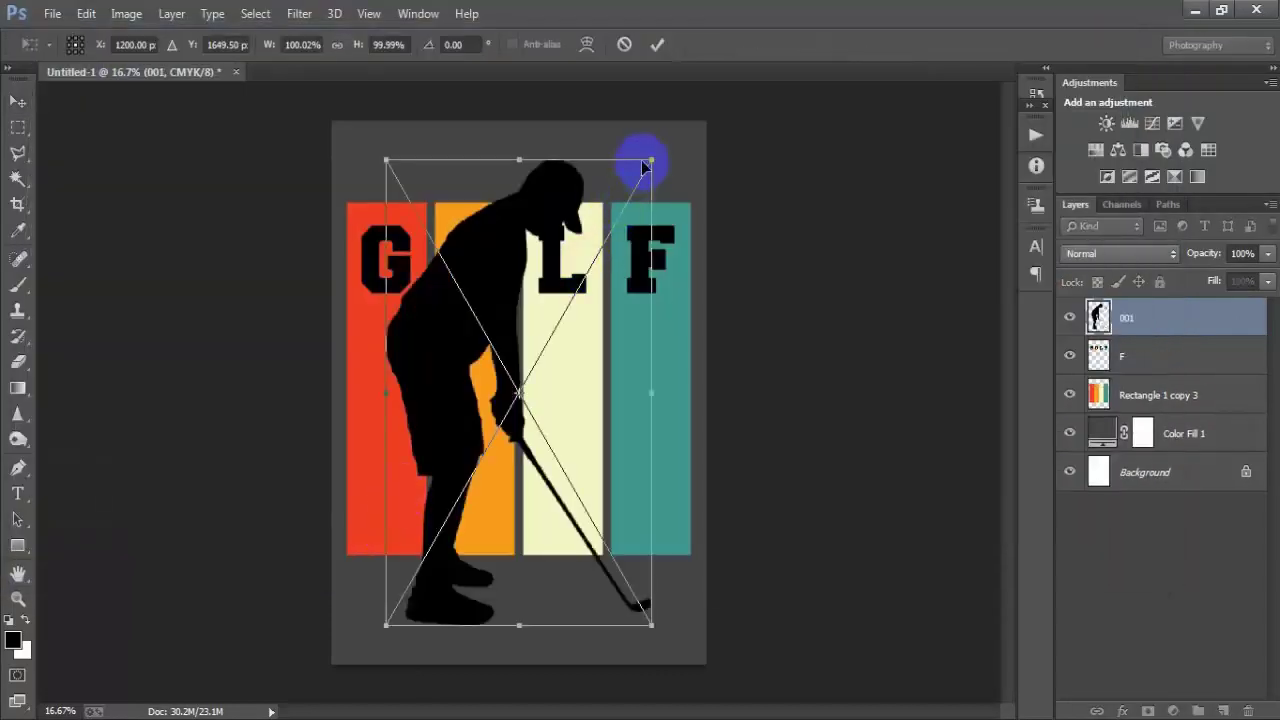
# - Fit the golfer silhouette 001 on the red rectangle below the G at about 28% scale and rasterize its layer
pyautogui.moveTo(650, 158); pyautogui.dragTo(562, 314)
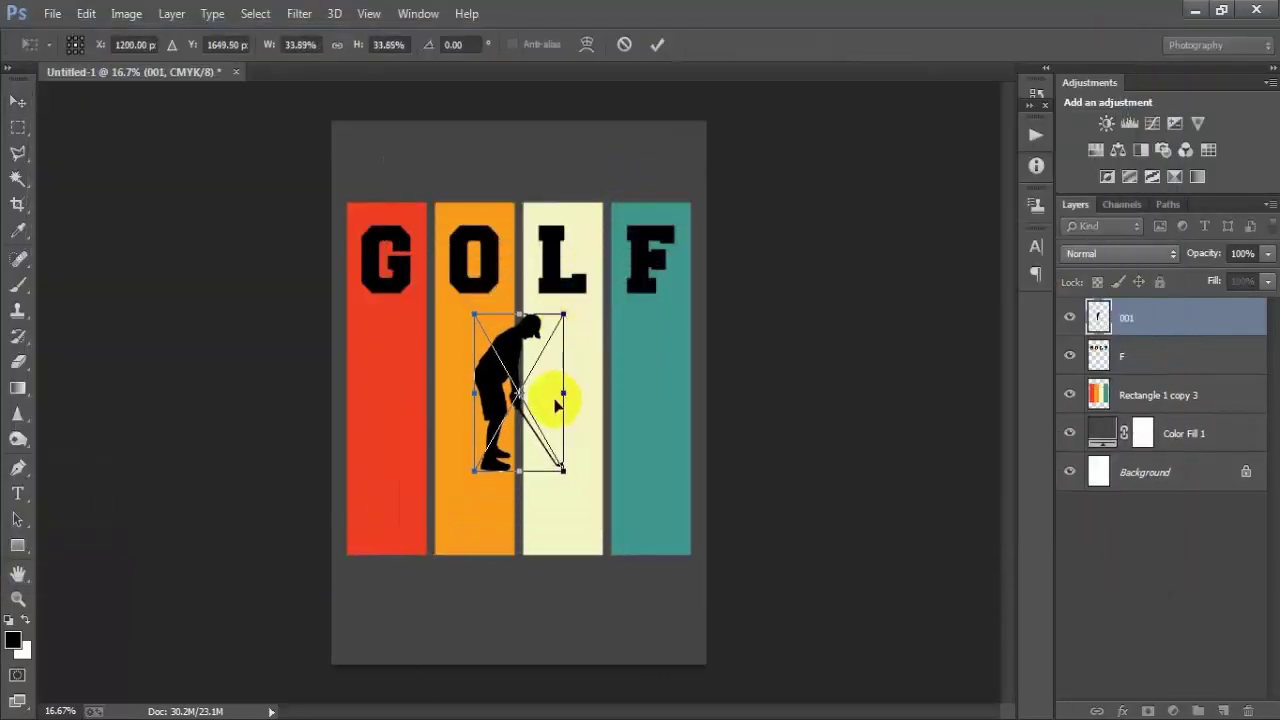
pyautogui.moveTo(522, 398); pyautogui.dragTo(409, 423)
pyautogui.moveTo(439, 501); pyautogui.dragTo(421, 483)
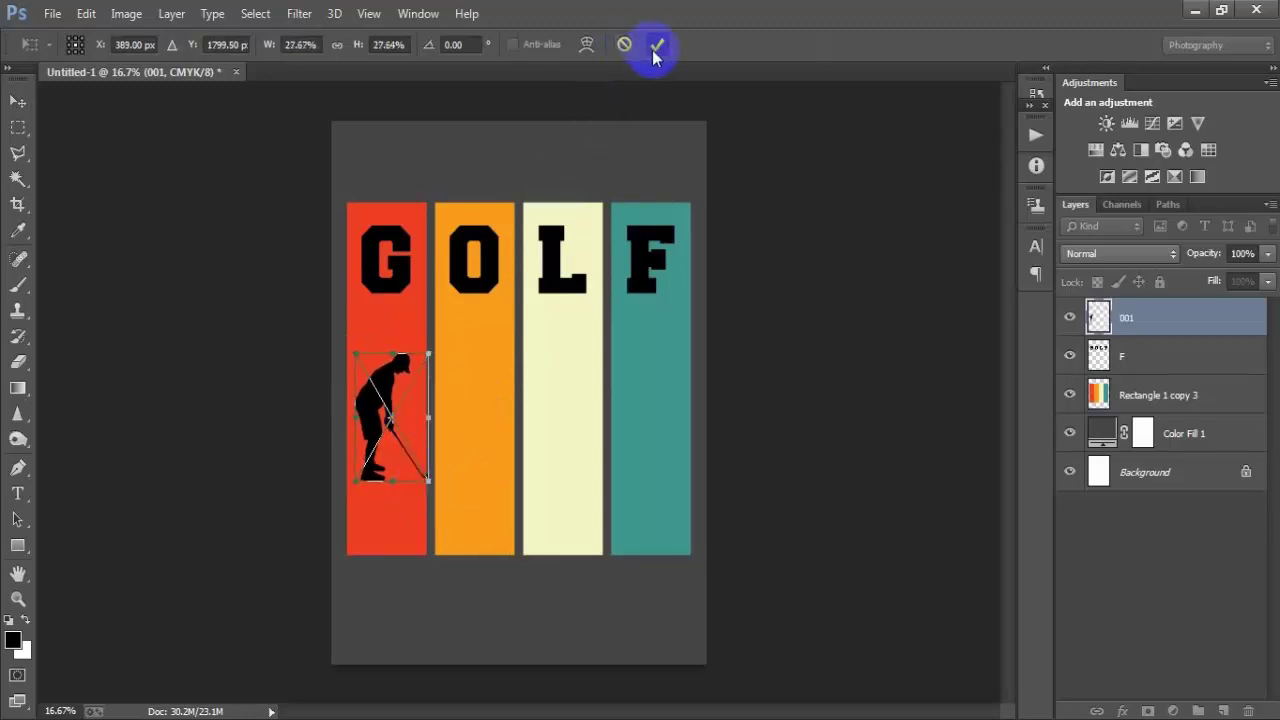
pyautogui.click(655, 55)
pyautogui.moveTo(408, 424); pyautogui.dragTo(398, 416)
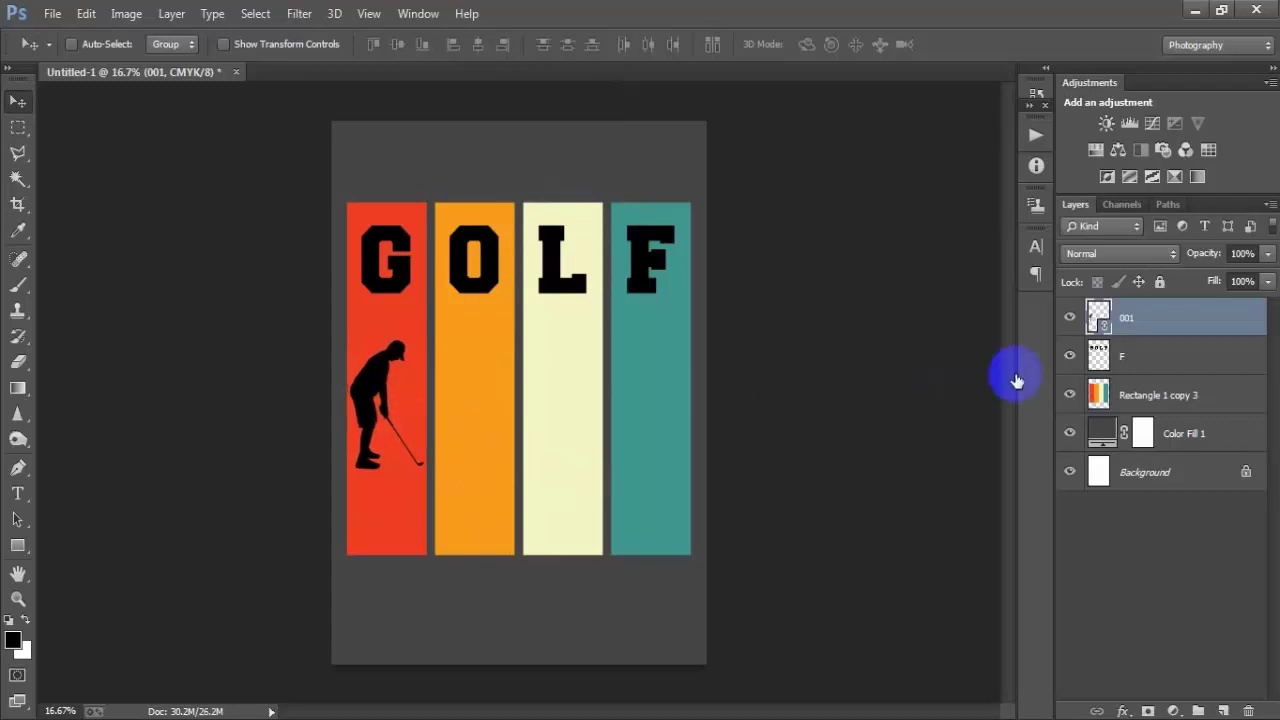
pyautogui.rightClick(1162, 330)
pyautogui.click(858, 372)
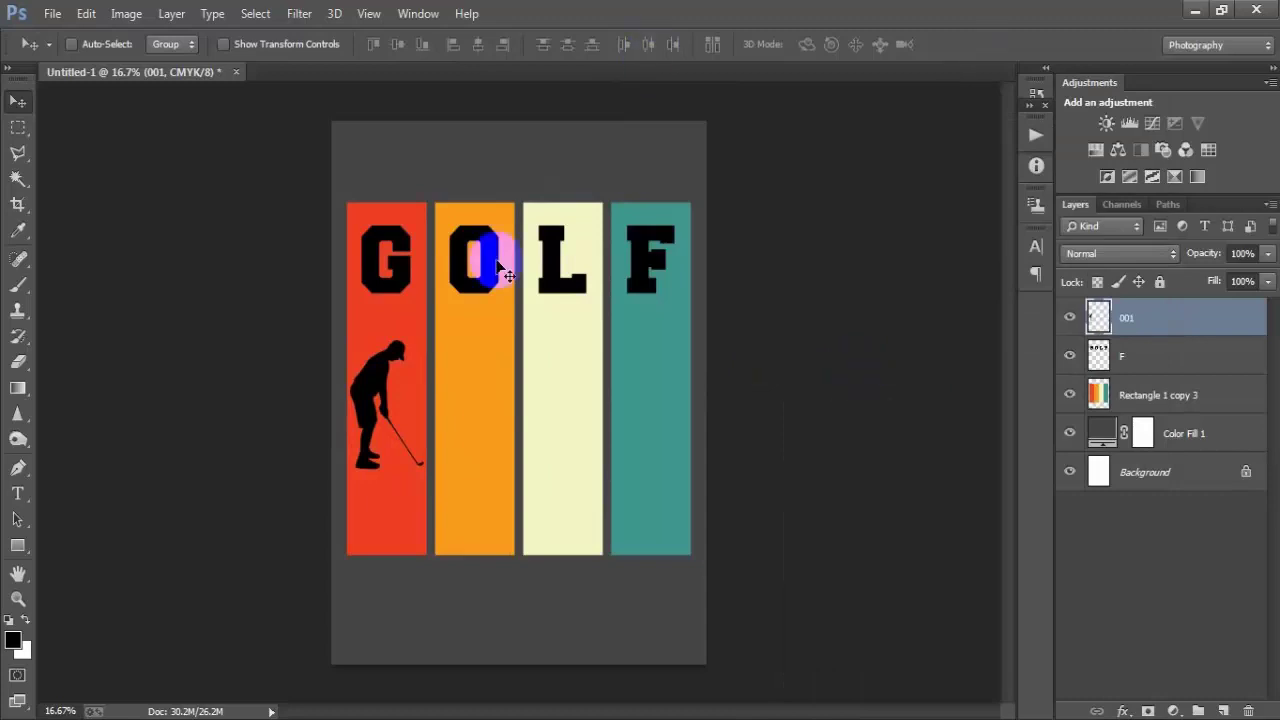
# - Place the standing golfer silhouette 004 as a linked image
pyautogui.click(52, 13)
pyautogui.click(134, 318)
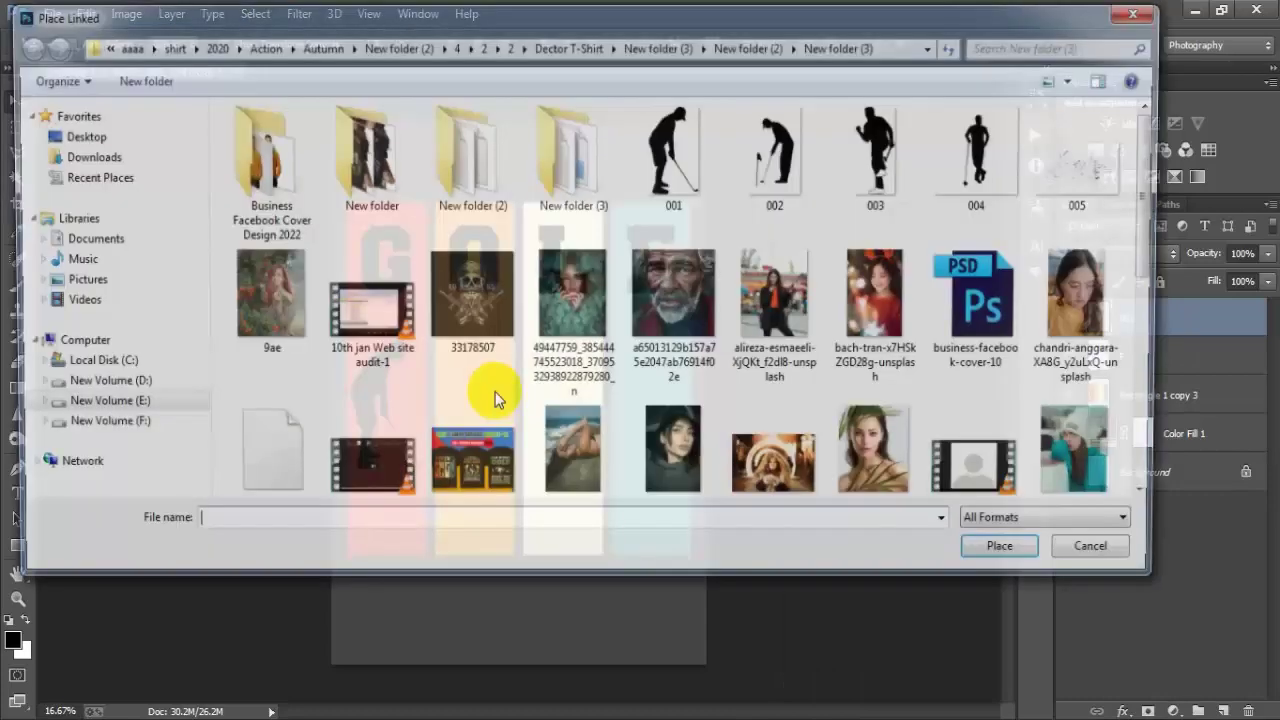
pyautogui.click(985, 165)
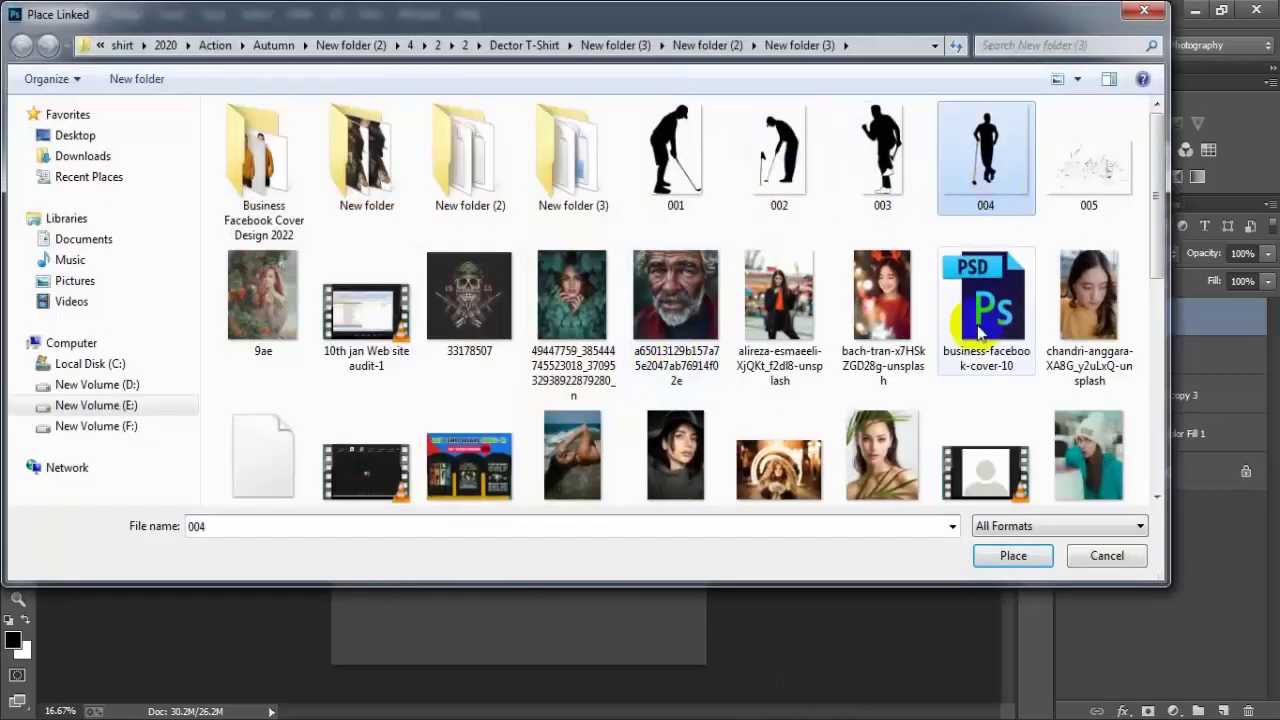
pyautogui.click(1012, 555)
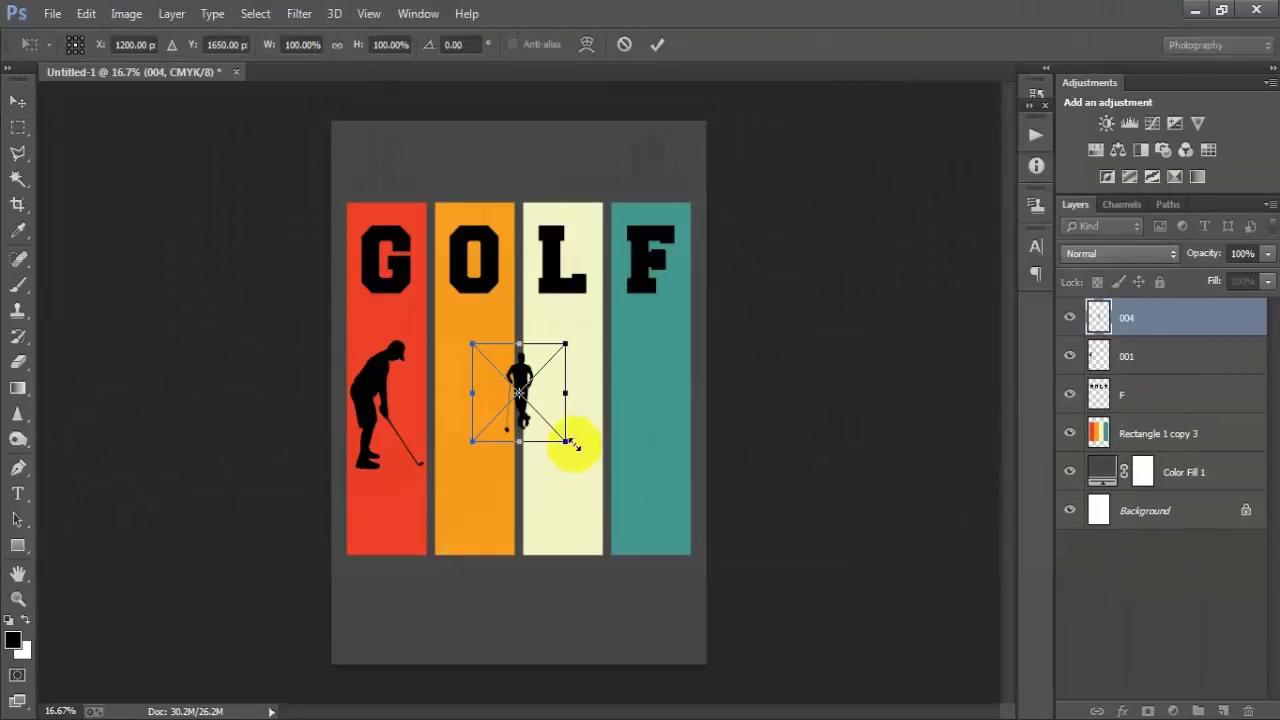
# - Fit silhouette 004 on the orange rectangle below the O at about 227% scale and rasterize its layer
pyautogui.moveTo(570, 444); pyautogui.dragTo(597, 541)
pyautogui.moveTo(570, 422); pyautogui.dragTo(532, 469)
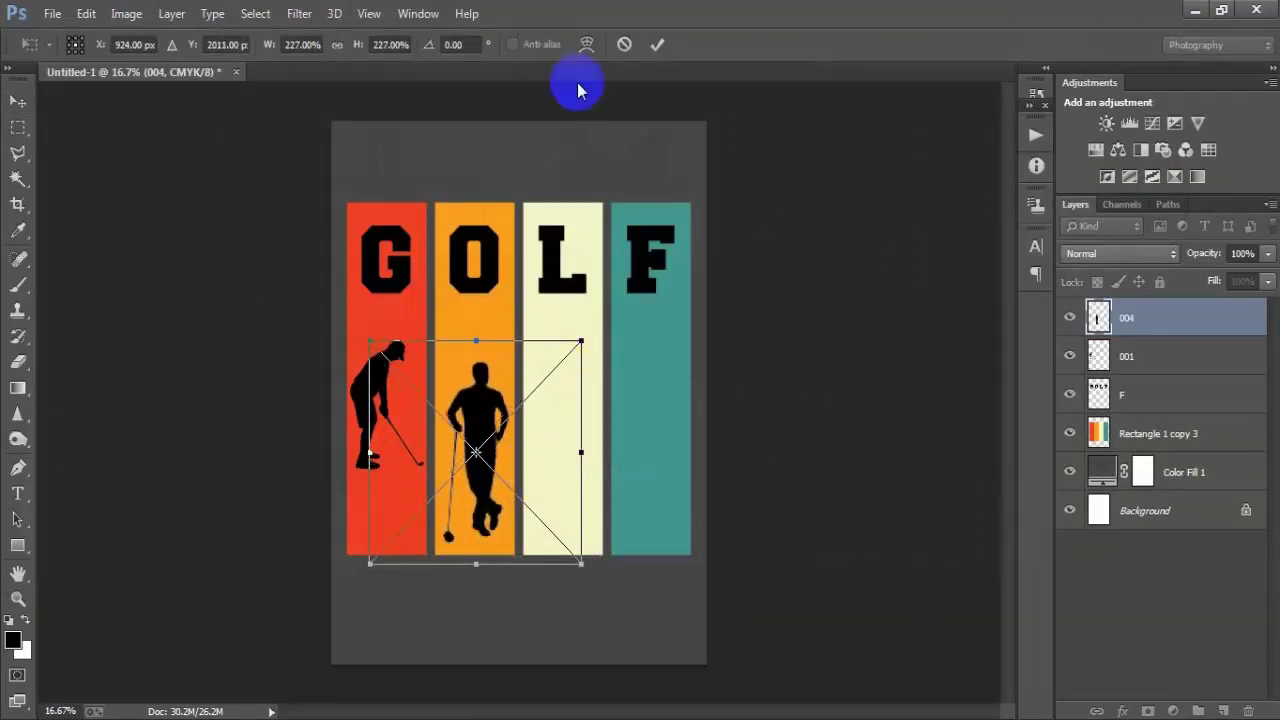
pyautogui.click(657, 44)
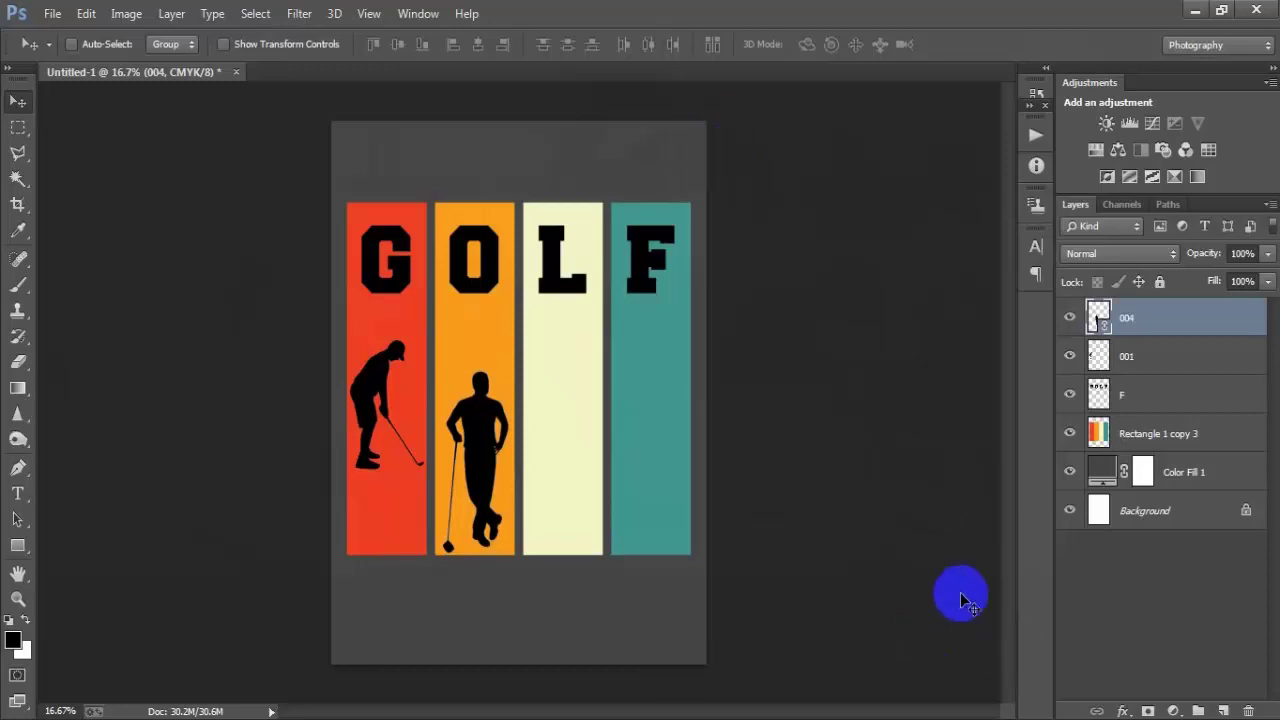
pyautogui.rightClick(1188, 338)
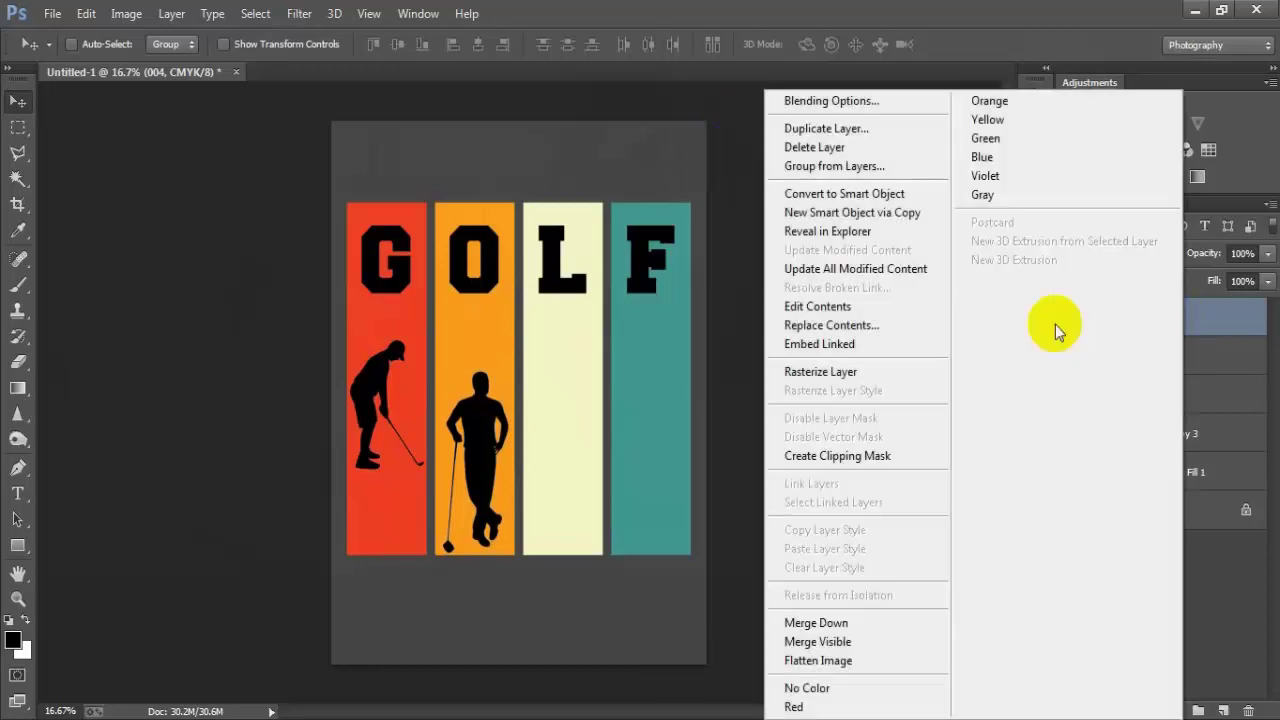
pyautogui.click(860, 364)
# - Place silhouette 002 as a linked image at about 96% scale on the cream rectangle below the L
pyautogui.click(51, 16)
pyautogui.click(134, 316)
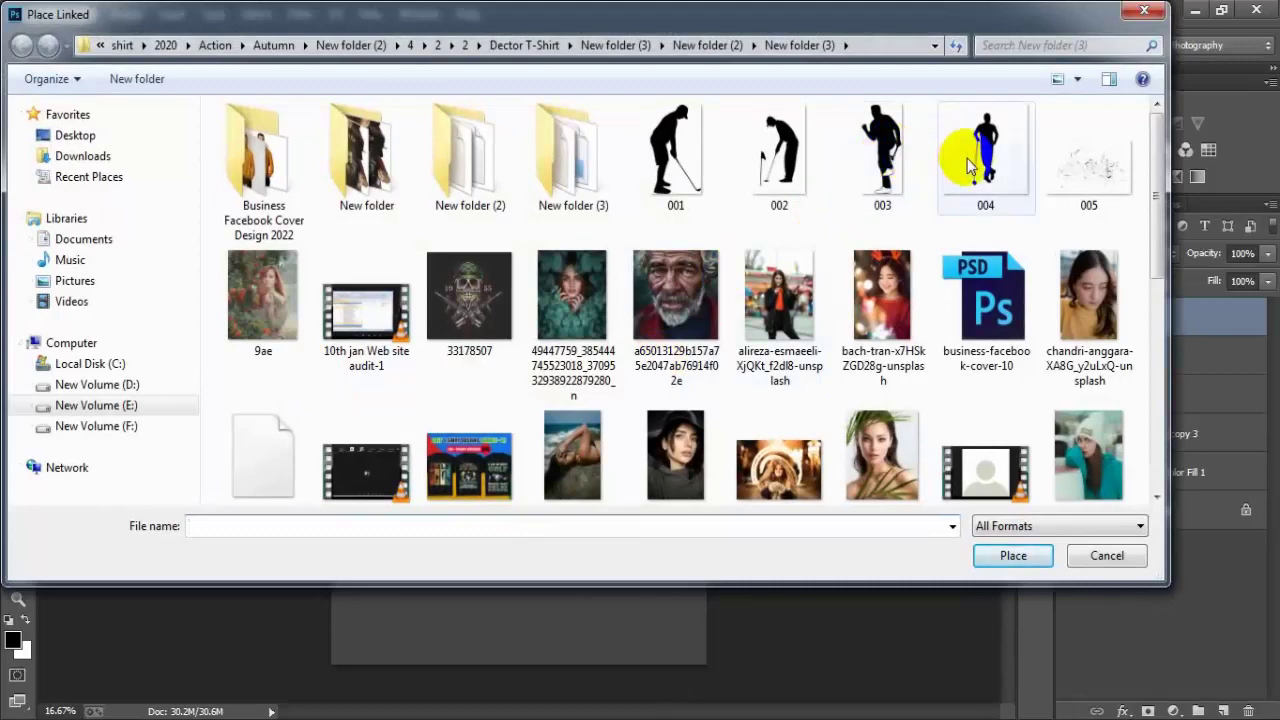
pyautogui.click(768, 168)
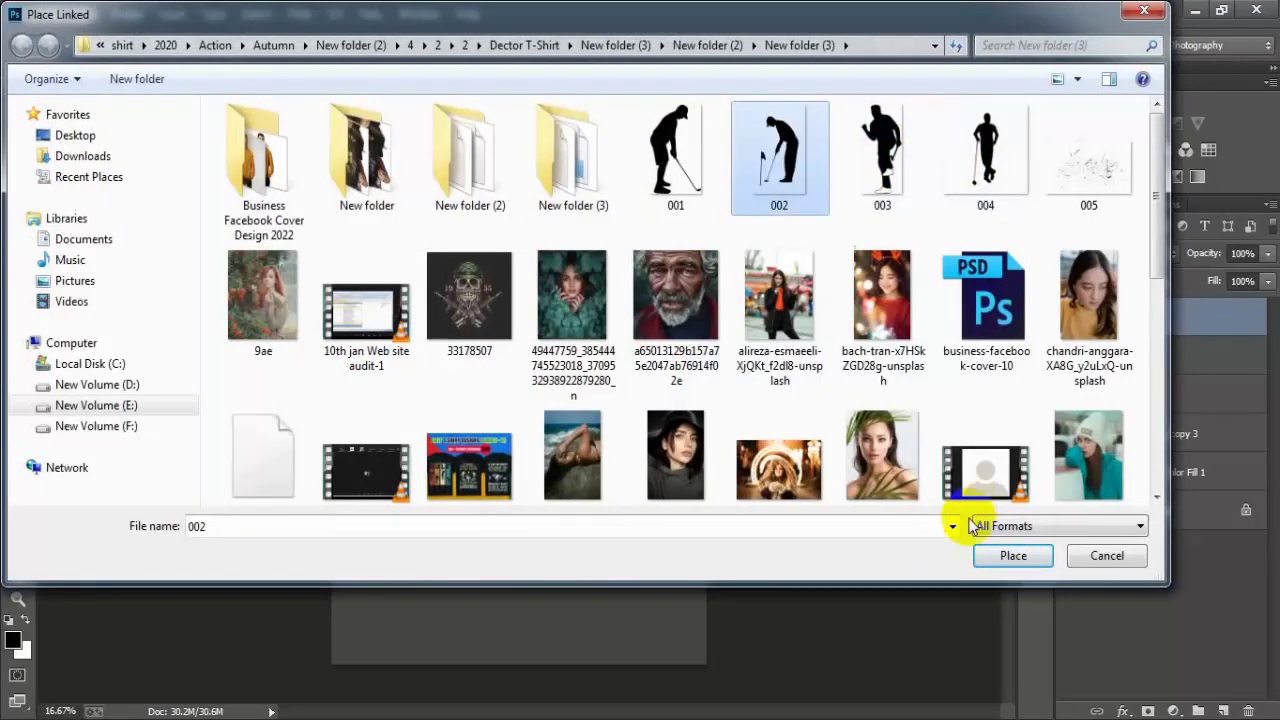
pyautogui.click(989, 560)
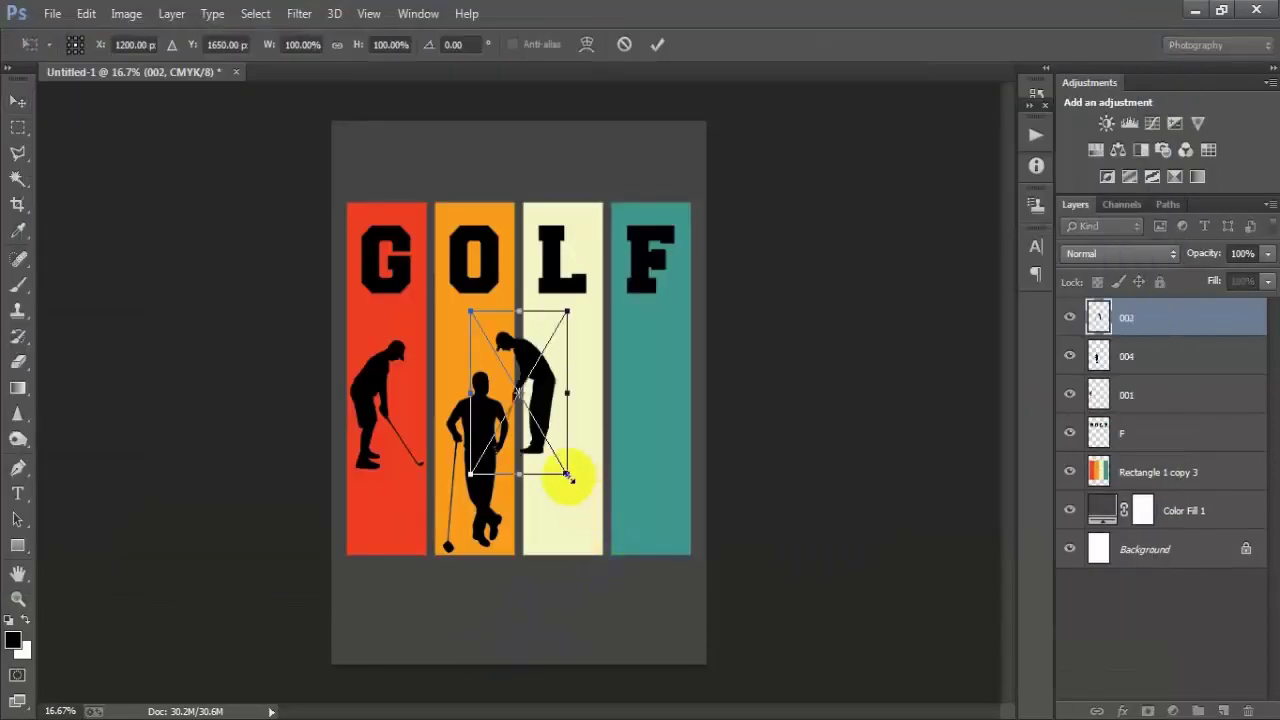
pyautogui.moveTo(567, 475); pyautogui.dragTo(604, 468)
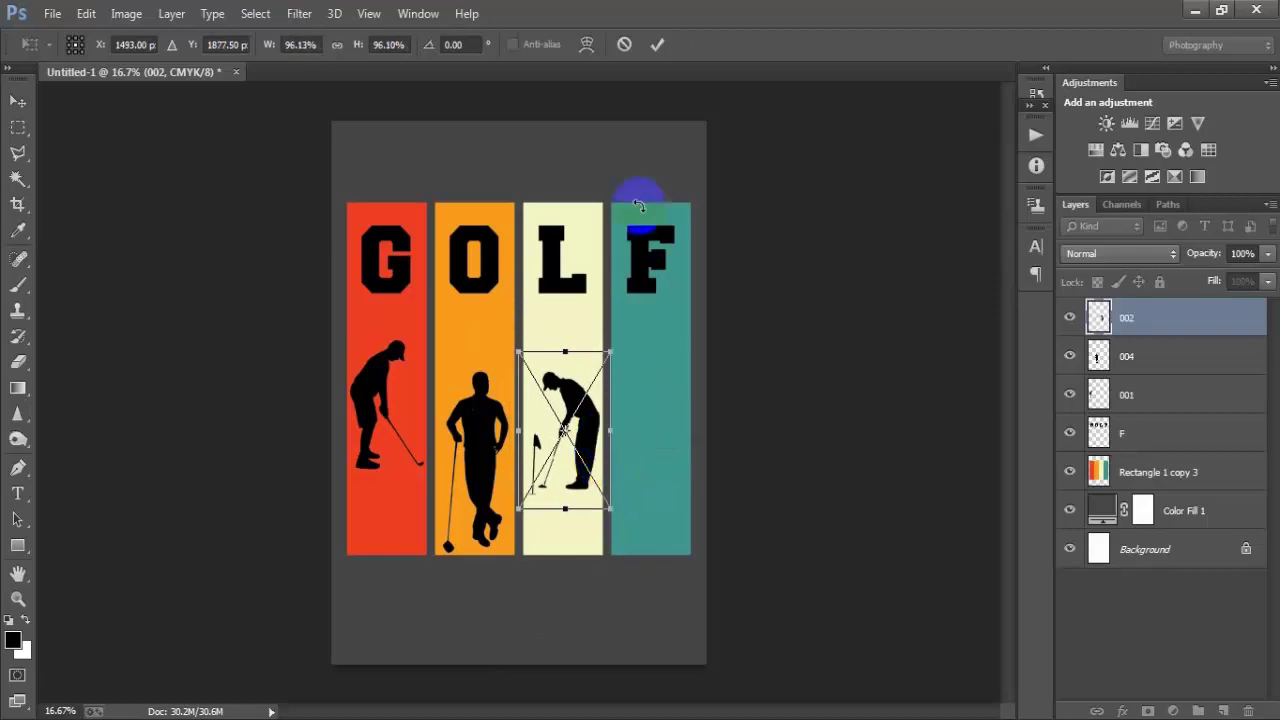
pyautogui.click(656, 45)
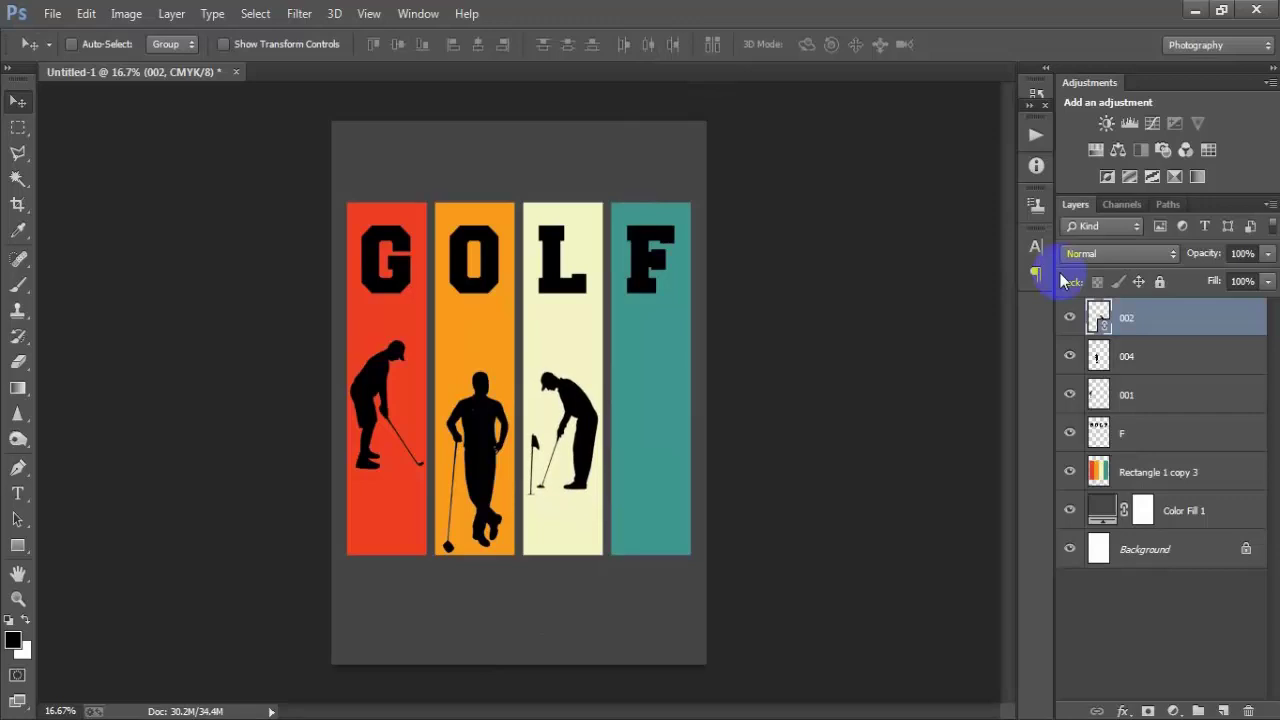
# - Place the golfer silhouette 003 as a linked image
pyautogui.click(52, 13)
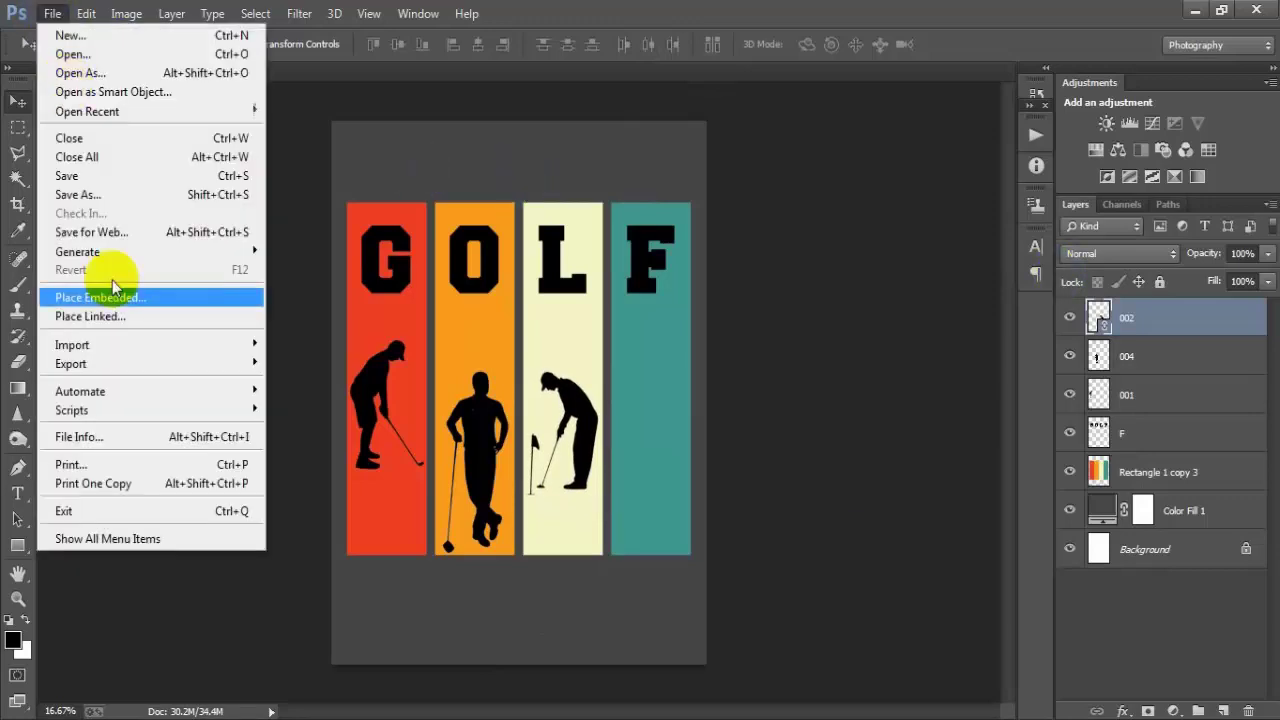
pyautogui.click(112, 310)
pyautogui.click(920, 180)
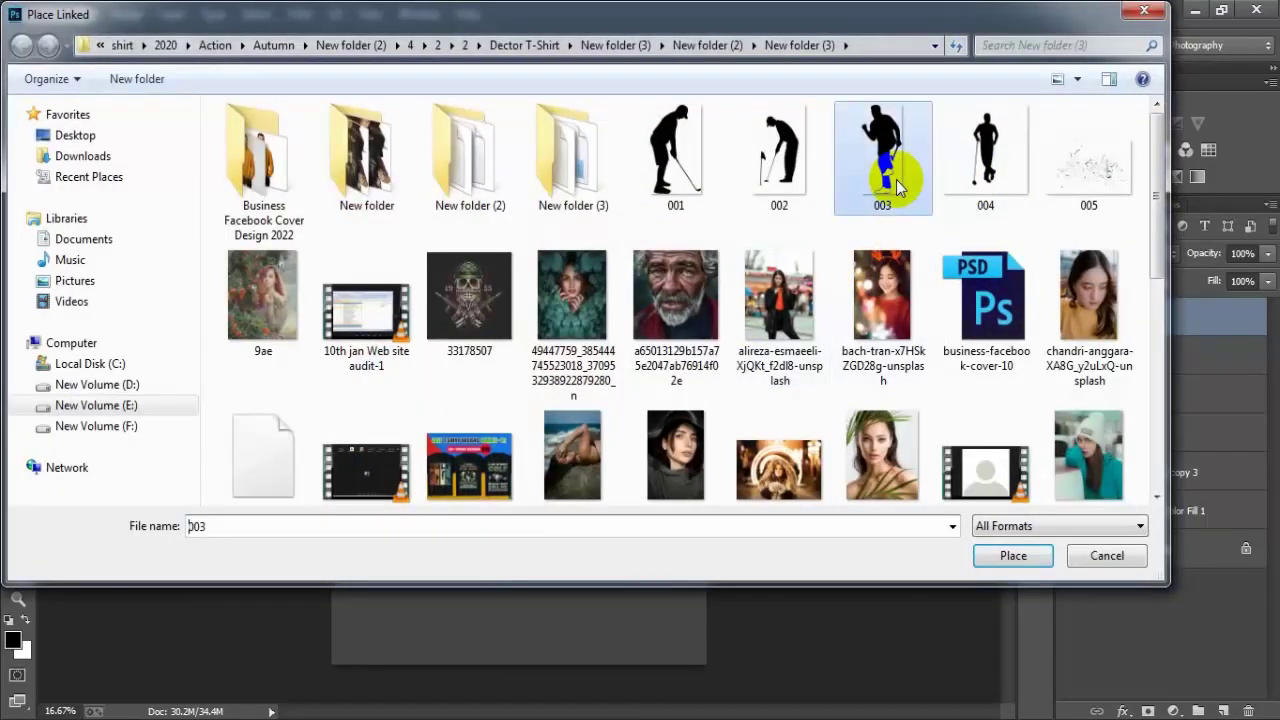
pyautogui.click(1015, 556)
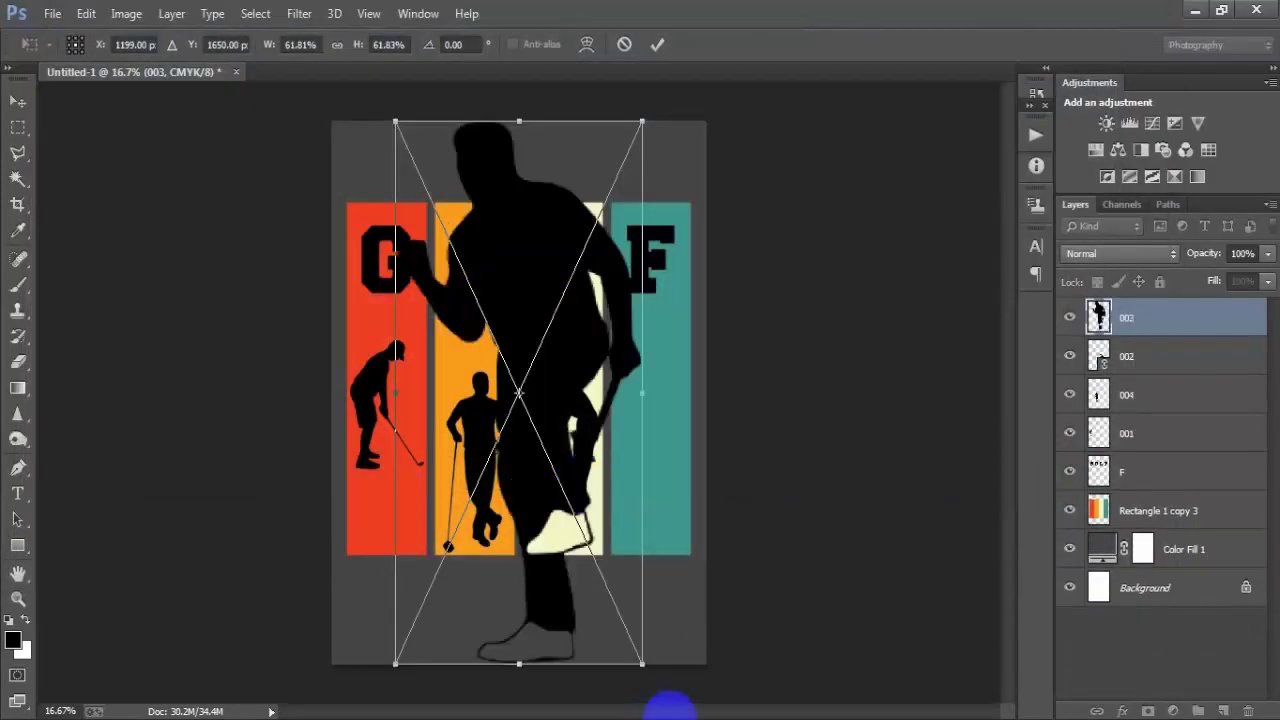
# - Scale silhouette 003 to about 20% and position it on the teal rectangle below the F
pyautogui.moveTo(641, 663); pyautogui.dragTo(557, 471)
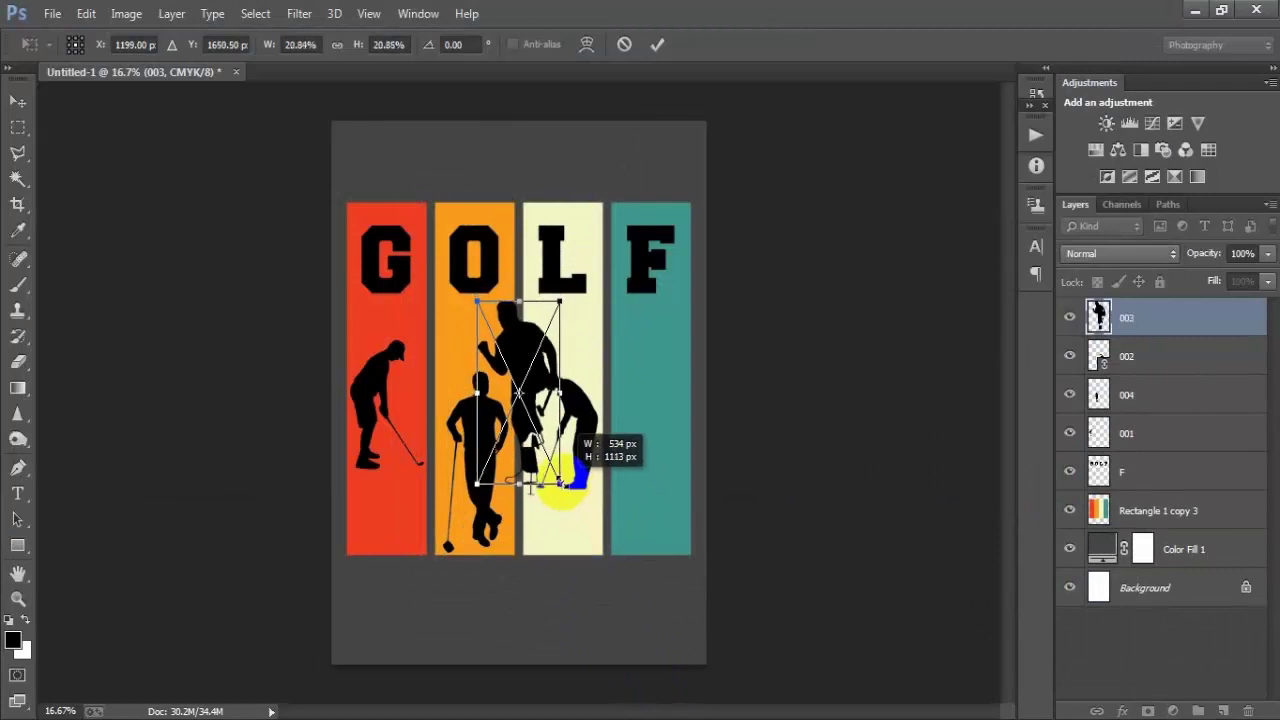
pyautogui.moveTo(523, 420); pyautogui.dragTo(666, 426)
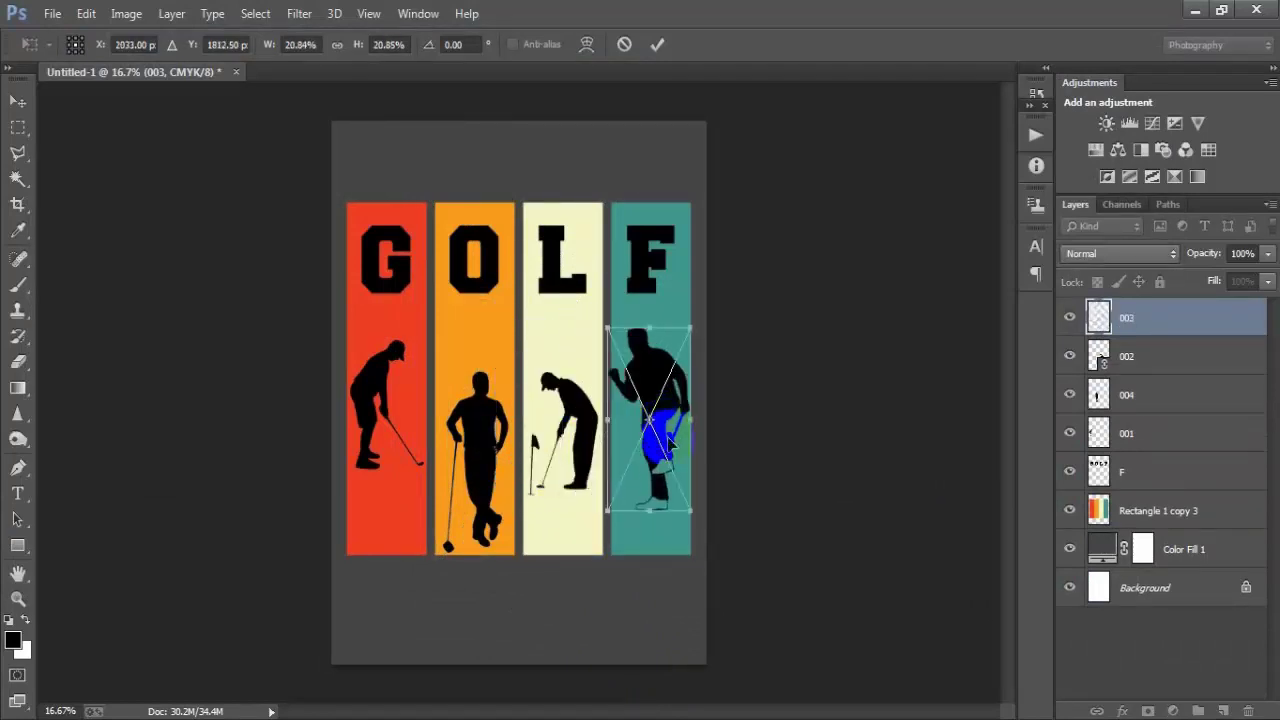
pyautogui.moveTo(692, 511); pyautogui.dragTo(683, 505)
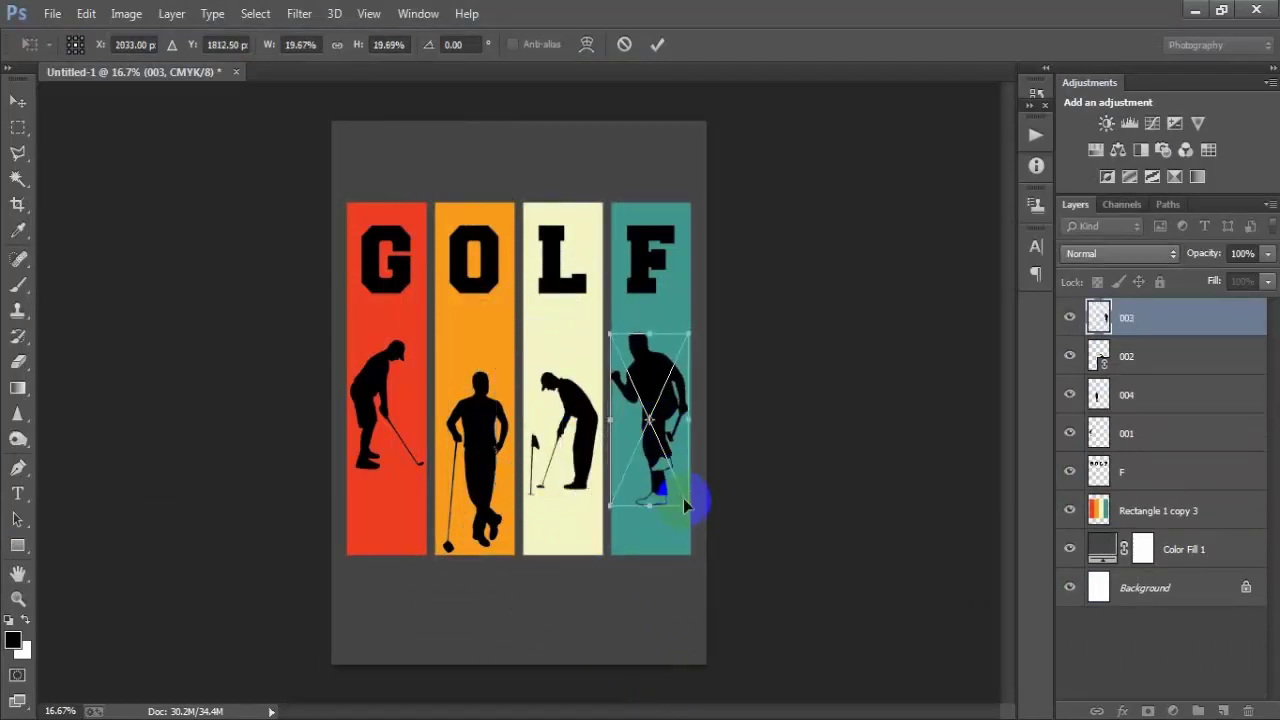
pyautogui.click(658, 45)
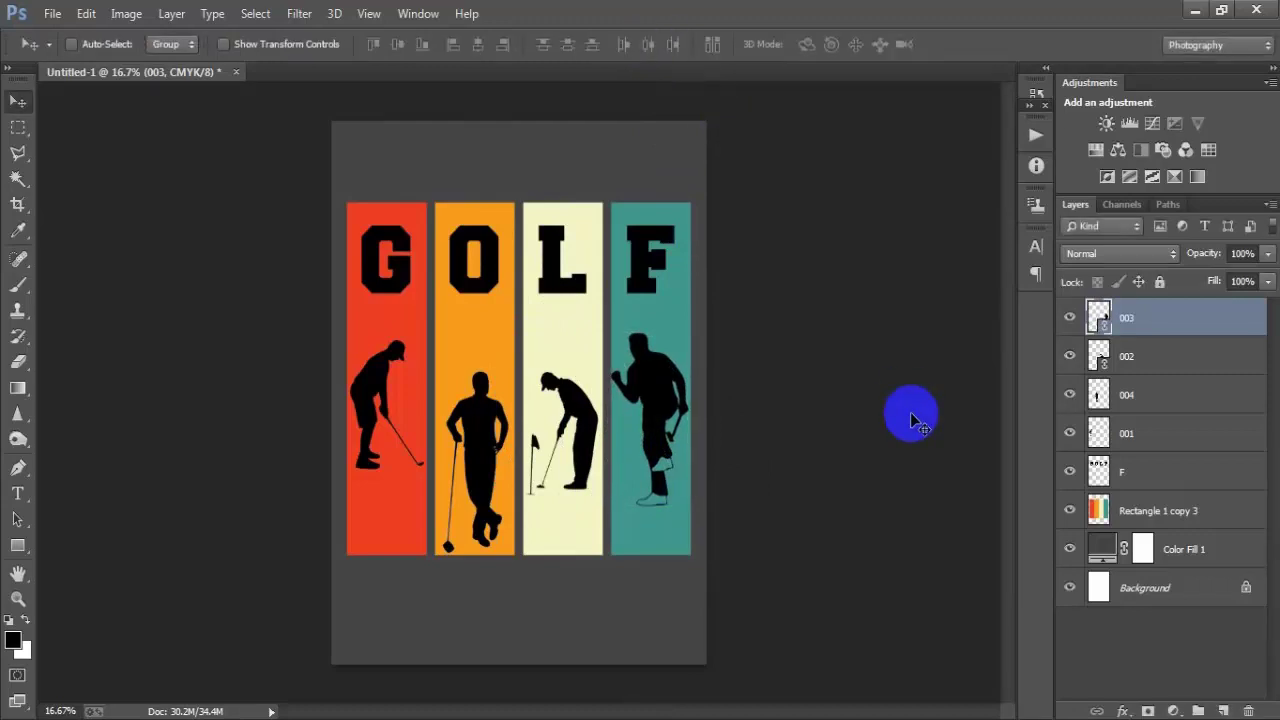
# - Lower silhouette 003 so its feet sit just above the teal rectangle's lower edge, and merge the four golfer layers into one
pyautogui.hotkey('shift', 'Down')
pyautogui.hotkey('shift', 'Down')
pyautogui.hotkey('shift', 'Down')
pyautogui.hotkey('shift', 'Down')
pyautogui.hotkey('shift', 'Down')
pyautogui.hotkey('shift', 'Down')
pyautogui.hotkey('shift', 'Down')
pyautogui.hotkey('shift', 'Down')
pyautogui.hotkey('shift', 'Down')
pyautogui.hotkey('shift', 'Down')
pyautogui.hotkey('shift', 'Down')
pyautogui.hotkey('shift', 'Down')
pyautogui.hotkey('shift', 'Down')
pyautogui.hotkey('shift', 'Down')
pyautogui.hotkey('shift', 'Down')
pyautogui.hotkey('shift', 'Down')
pyautogui.hotkey('shift', 'Down')
pyautogui.hotkey('shift', 'Down')
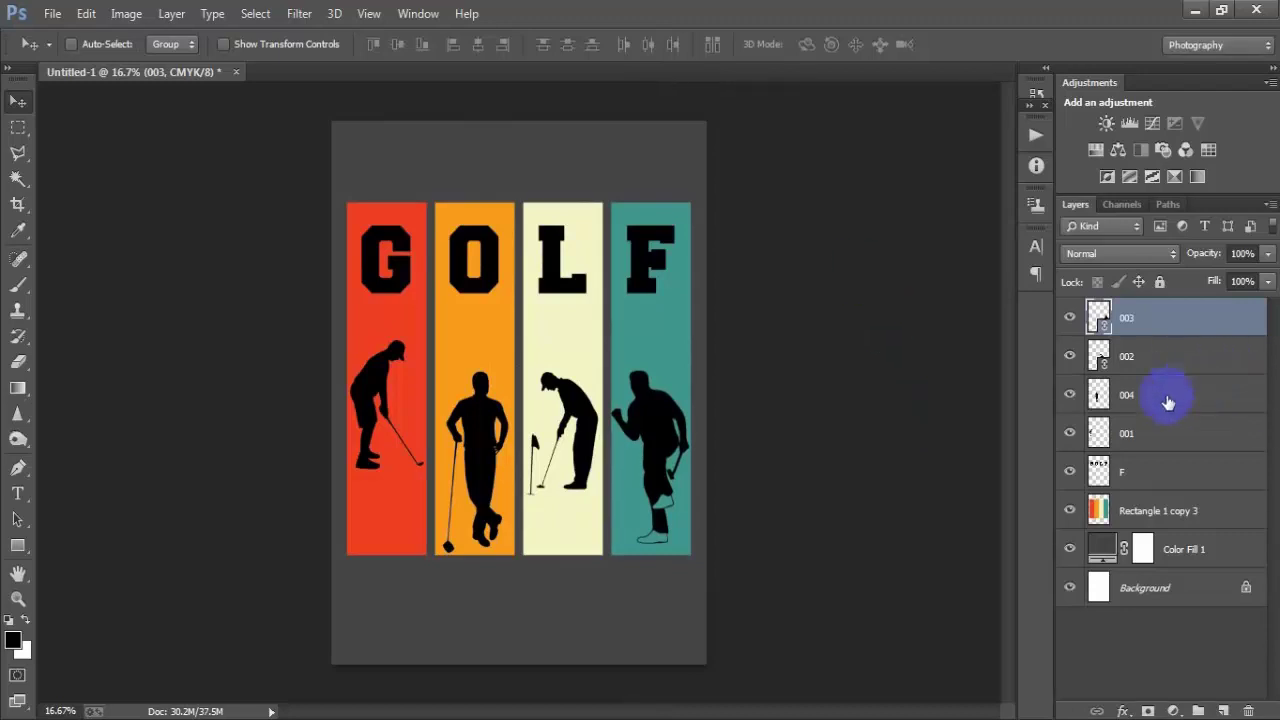
pyautogui.keyDown('shift'); pyautogui.click(1155, 436); pyautogui.keyUp('shift')
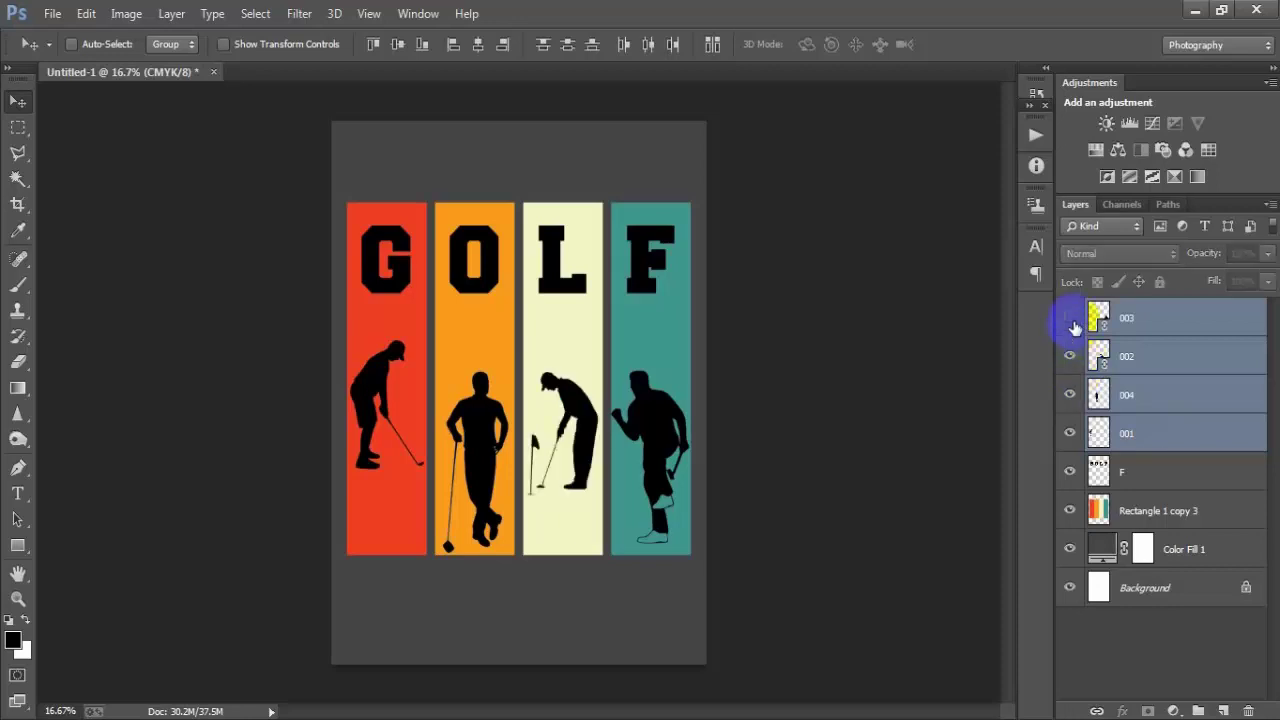
pyautogui.hotkey('ctrl', 'e')
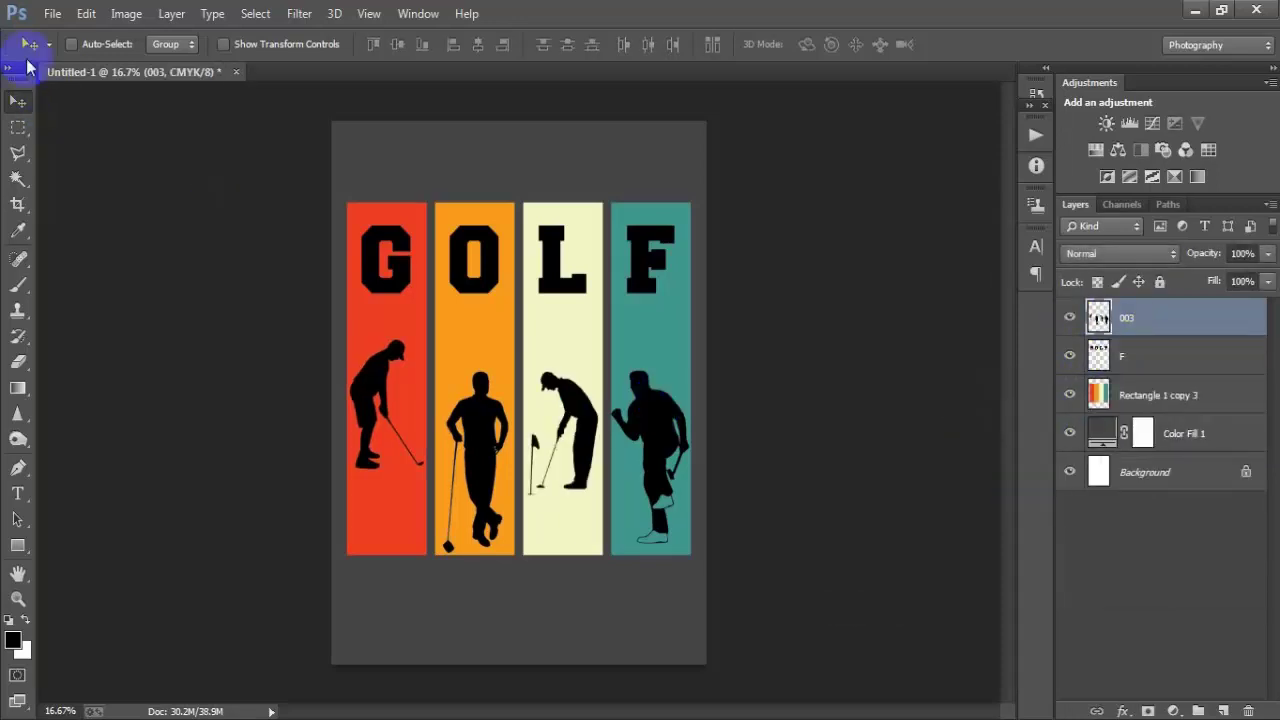
# - Place the splatter texture 005 as a linked image
pyautogui.click(50, 14)
pyautogui.click(125, 317)
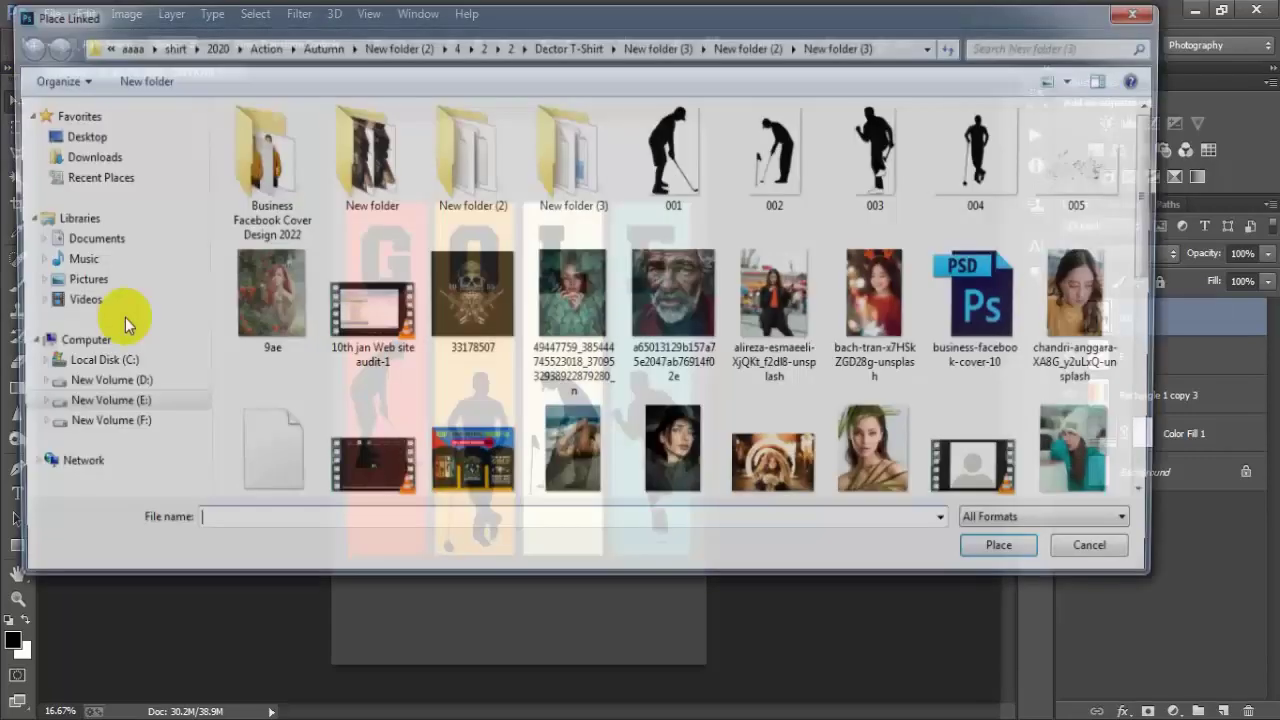
pyautogui.click(1092, 168)
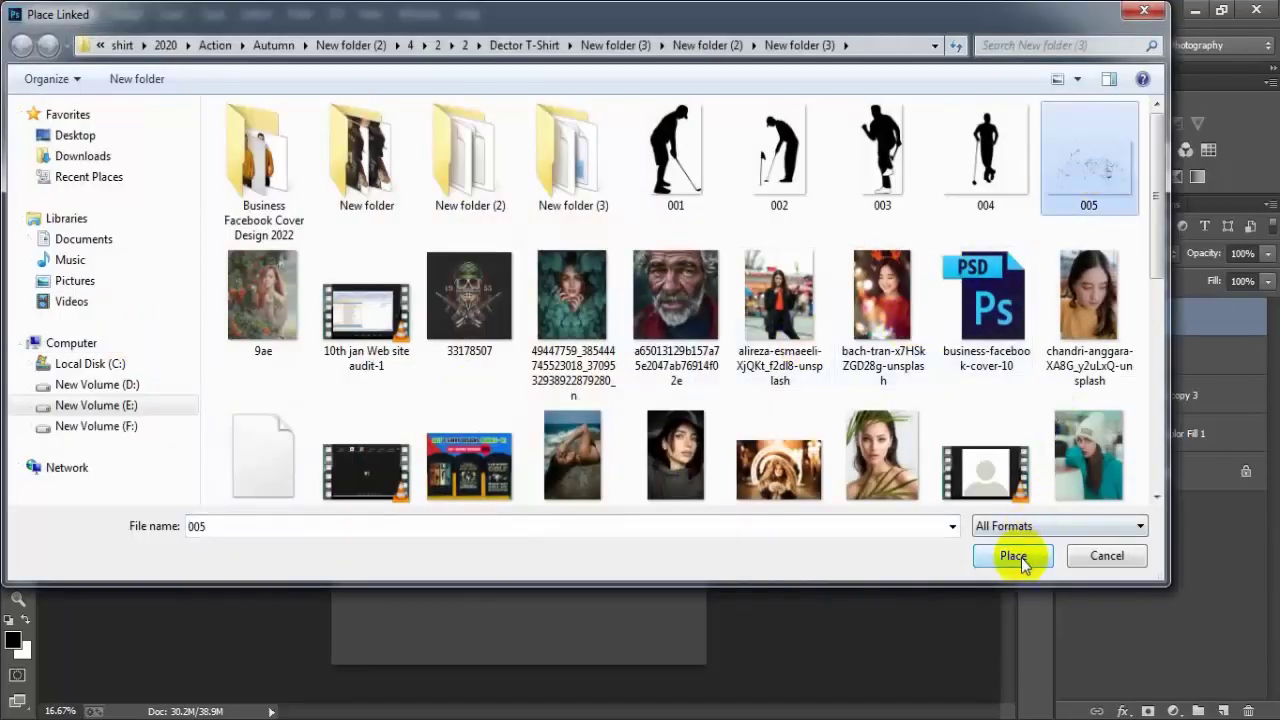
pyautogui.click(1014, 555)
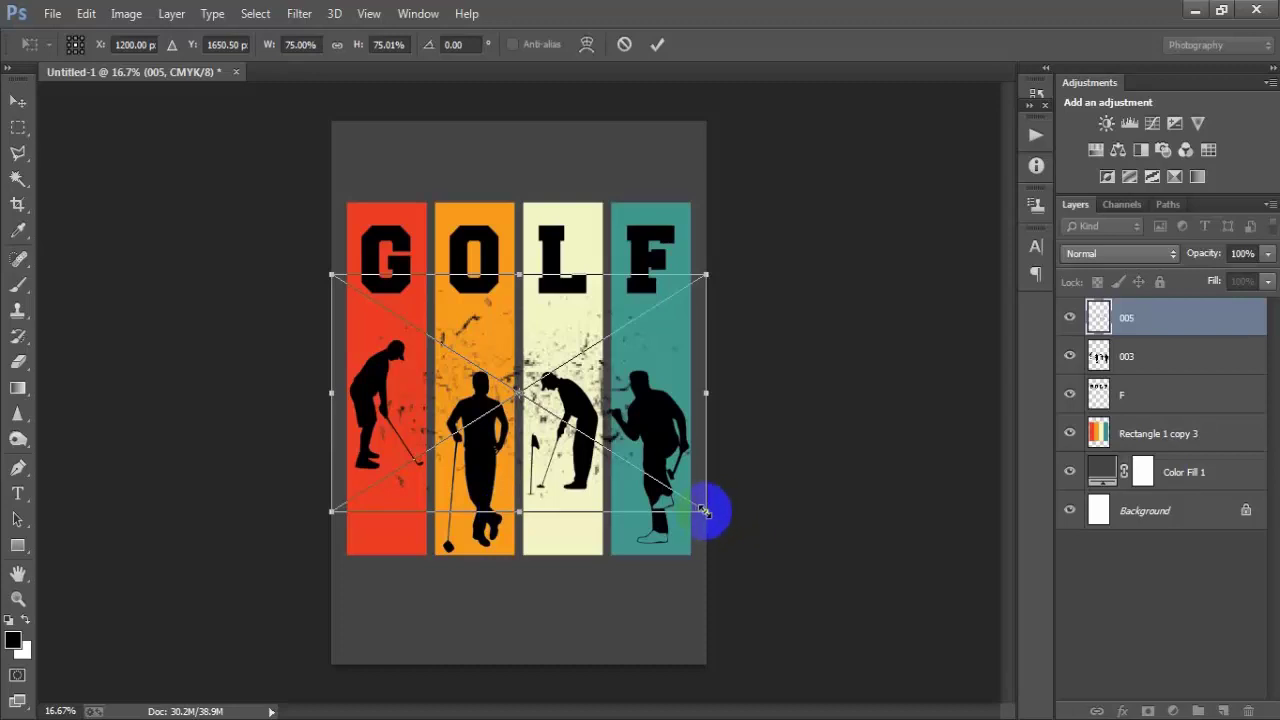
# - Scale texture 005 to about 77%, position it over the lower half of the rectangles and rasterize its layer
pyautogui.moveTo(705, 511); pyautogui.dragTo(714, 509)
pyautogui.moveTo(655, 425); pyautogui.dragTo(656, 490)
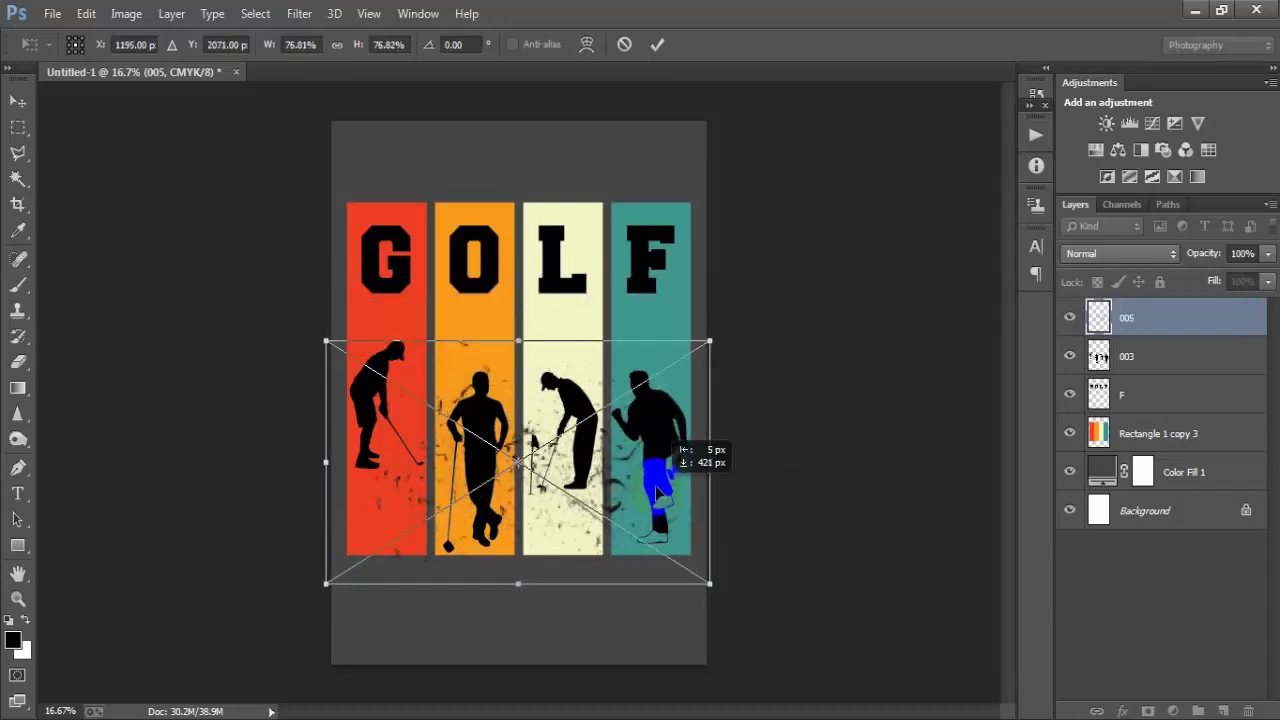
pyautogui.click(657, 44)
pyautogui.rightClick(1190, 330)
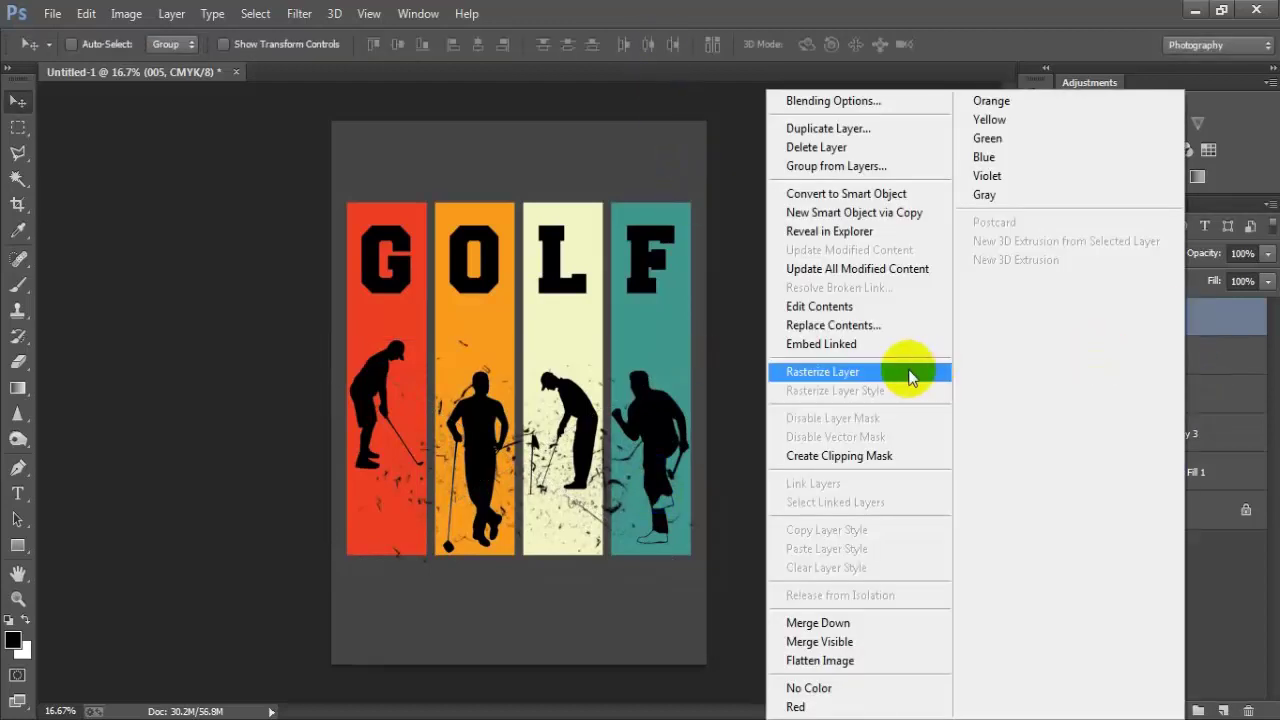
pyautogui.click(909, 369)
pyautogui.click(1072, 320)
pyautogui.click(1072, 320)
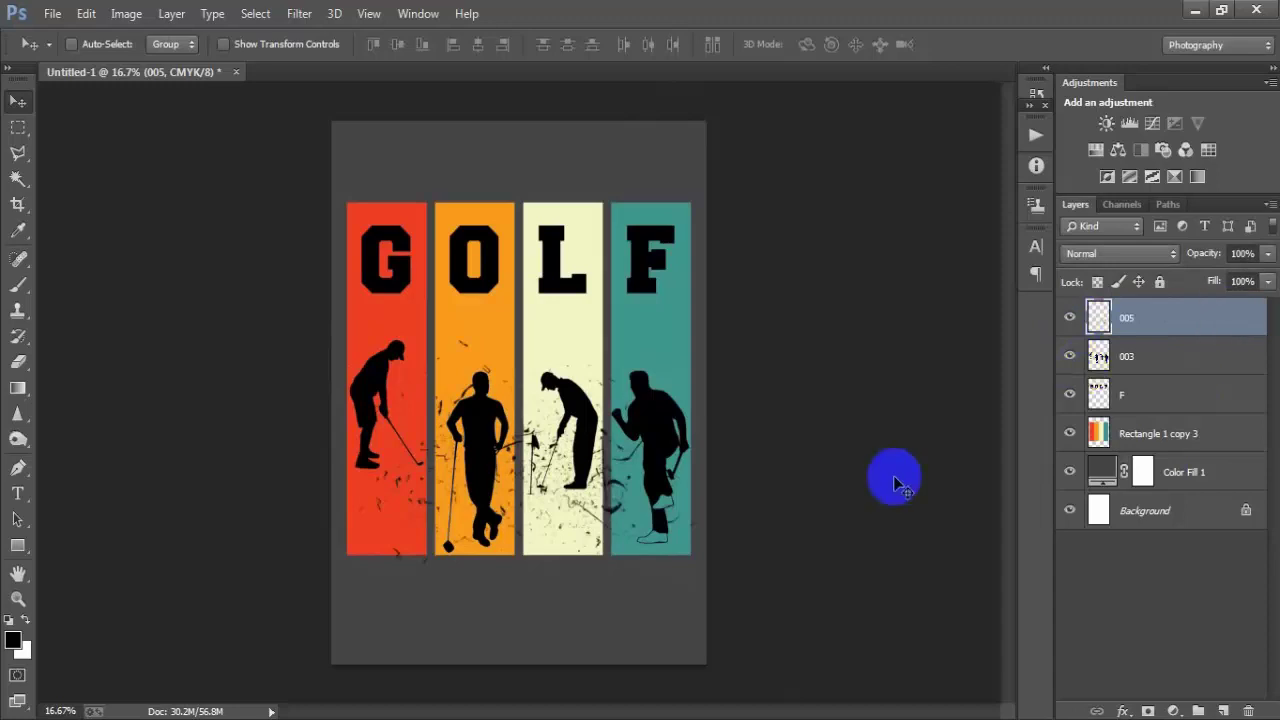
# - Duplicate the 005 texture layer and move the copy straight up over the GOLF letters
pyautogui.hotkey('ctrl', 'j')
pyautogui.moveTo(541, 424); pyautogui.dragTo(541, 260)
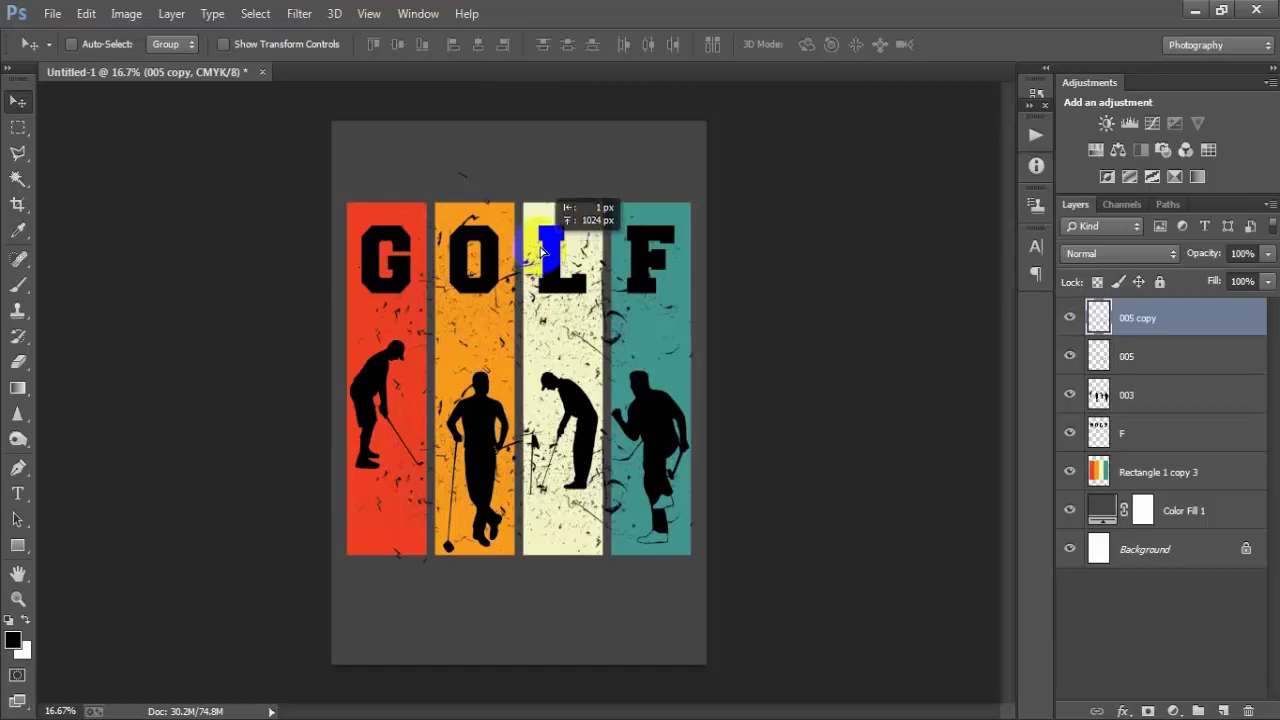
pyautogui.moveTo(541, 253); pyautogui.dragTo(541, 247)
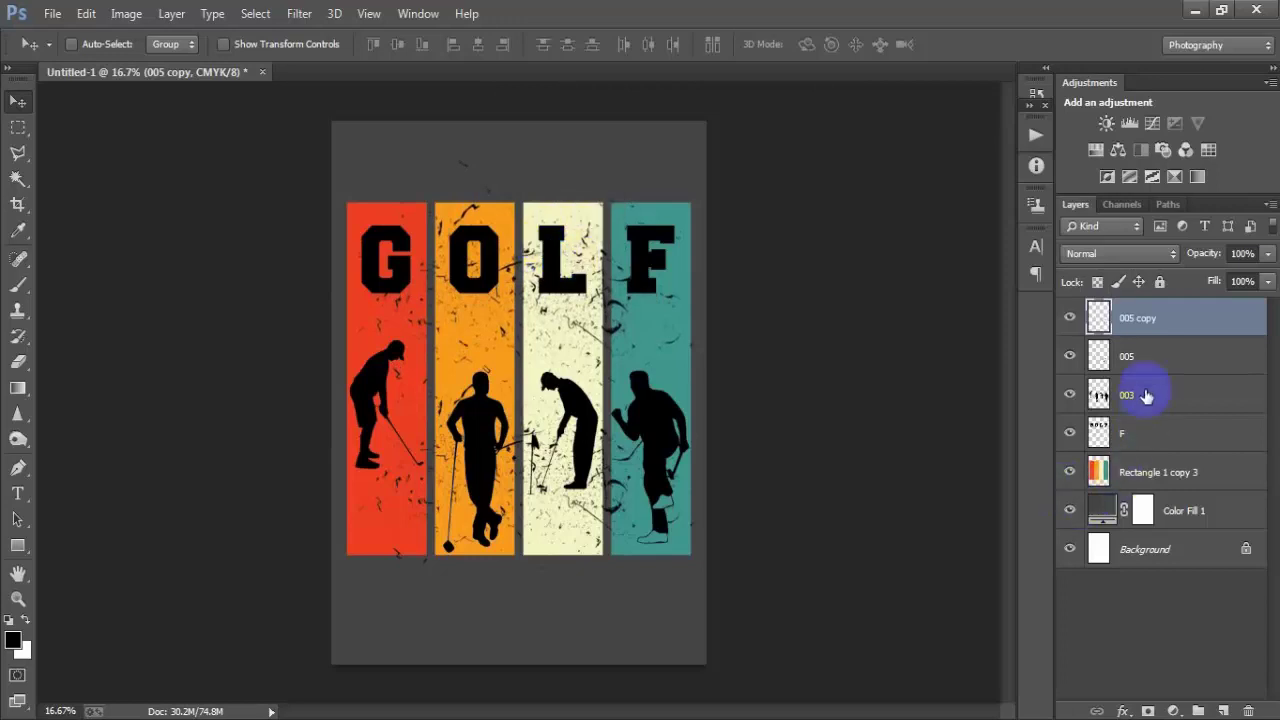
# - Merge the two splatter texture layers into one and compare the poster with and without the texture
pyautogui.keyDown('shift'); pyautogui.click(1139, 357); pyautogui.keyUp('shift')
pyautogui.click(1070, 356)
pyautogui.click(1070, 356)
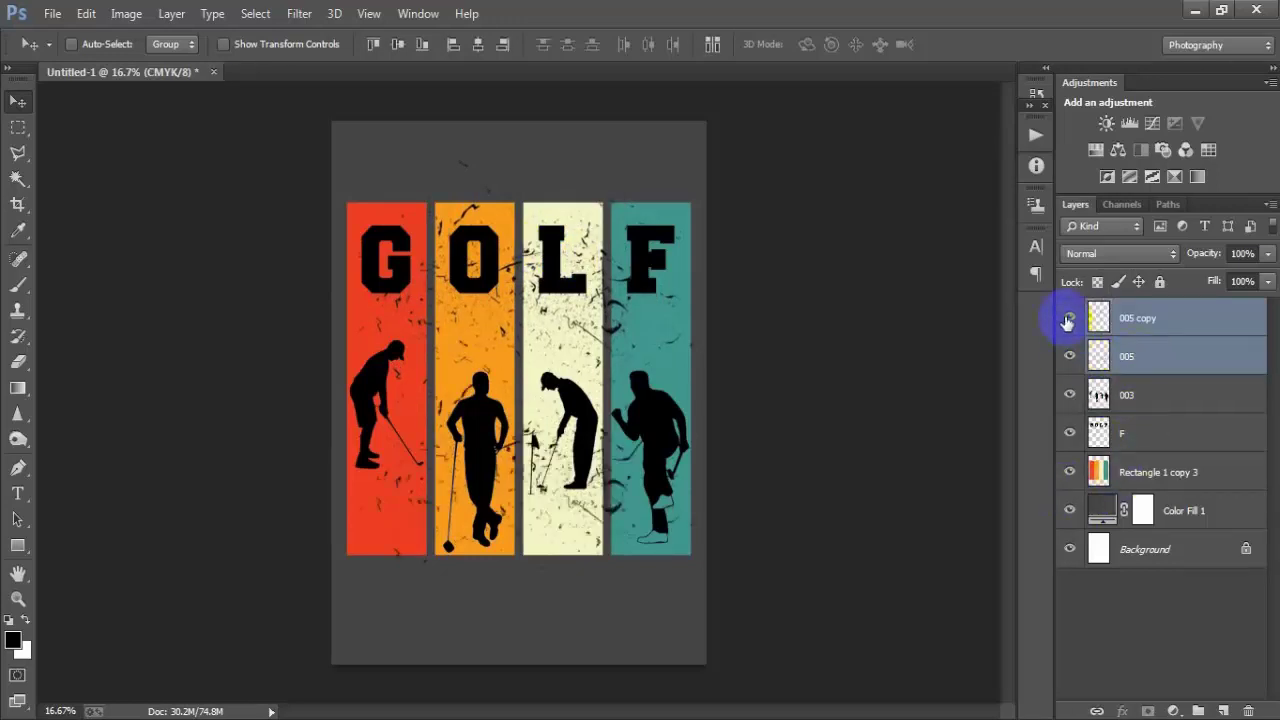
pyautogui.click(1067, 320)
pyautogui.click(1068, 320)
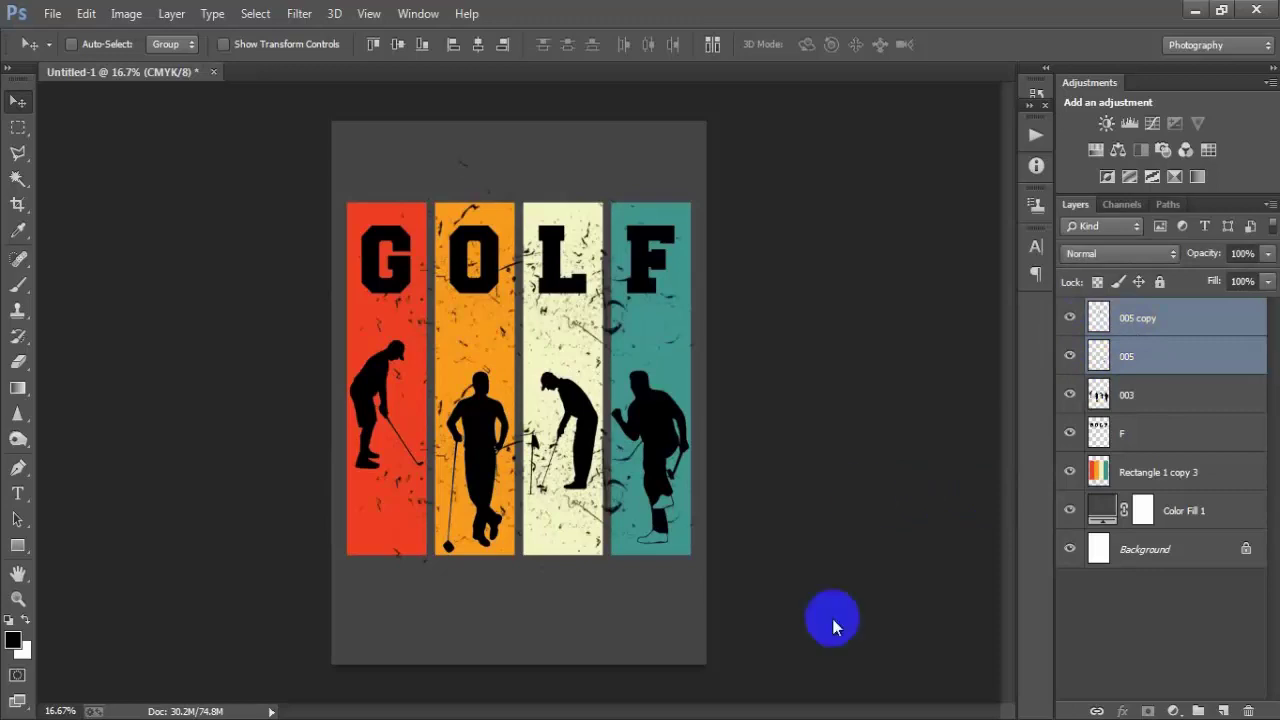
pyautogui.hotkey('ctrl', 'e')
pyautogui.click(1072, 319)
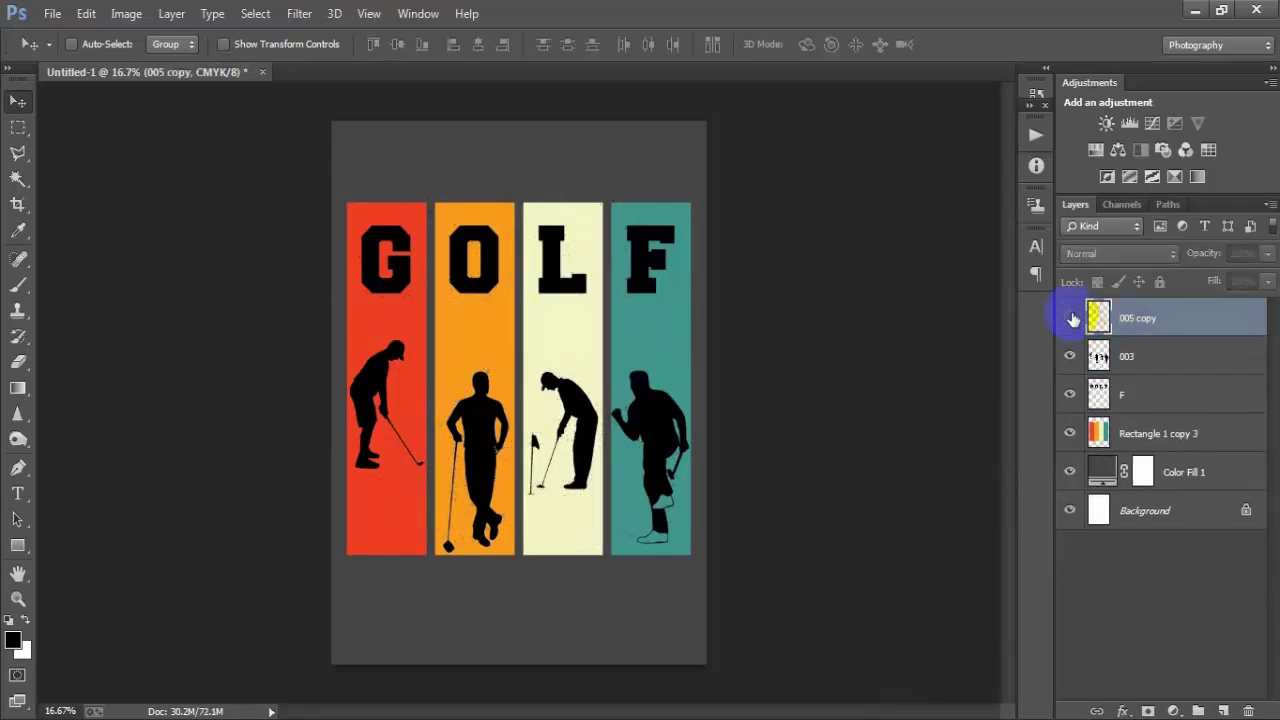
pyautogui.click(1072, 319)
pyautogui.click(1072, 319)
pyautogui.click(1072, 319)
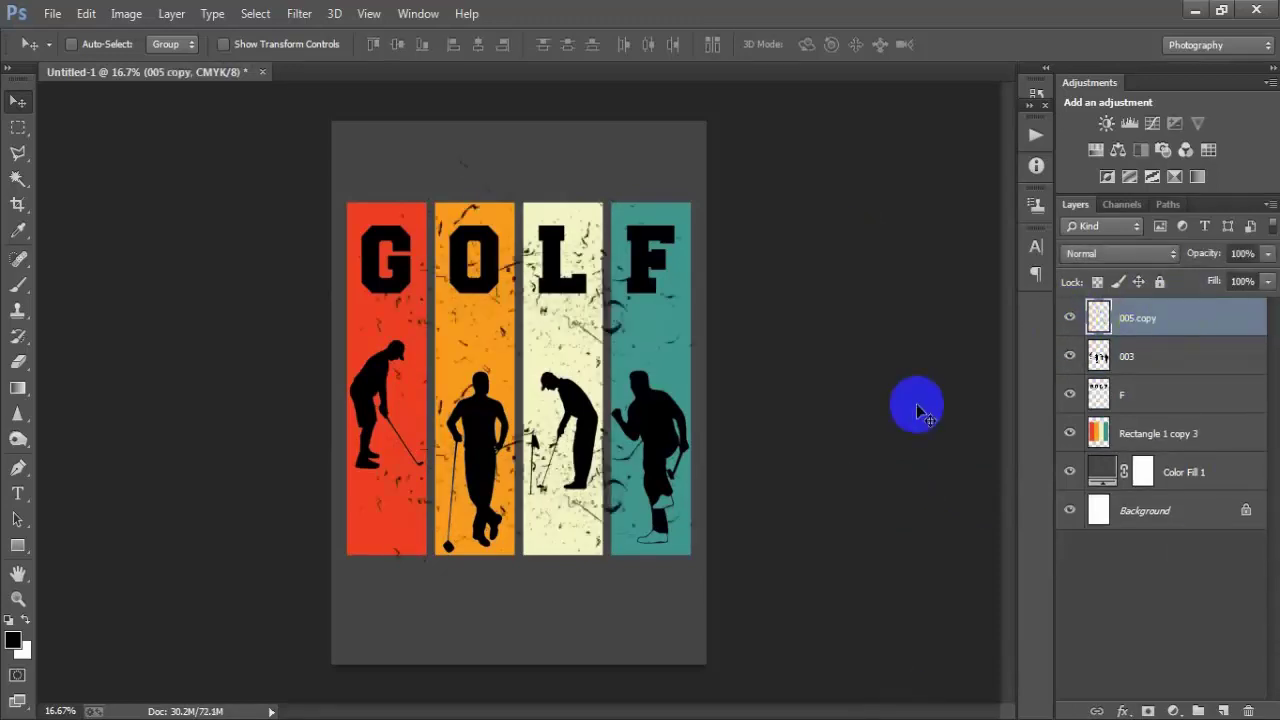
# - Merge the texture, golfer and letter layers into a single layer, checking what each contains by toggling its visibility
pyautogui.keyDown('ctrl'); pyautogui.click(1183, 403); pyautogui.keyUp('ctrl')
pyautogui.keyDown('ctrl'); pyautogui.click(1110, 357); pyautogui.keyUp('ctrl')
pyautogui.click(1070, 396)
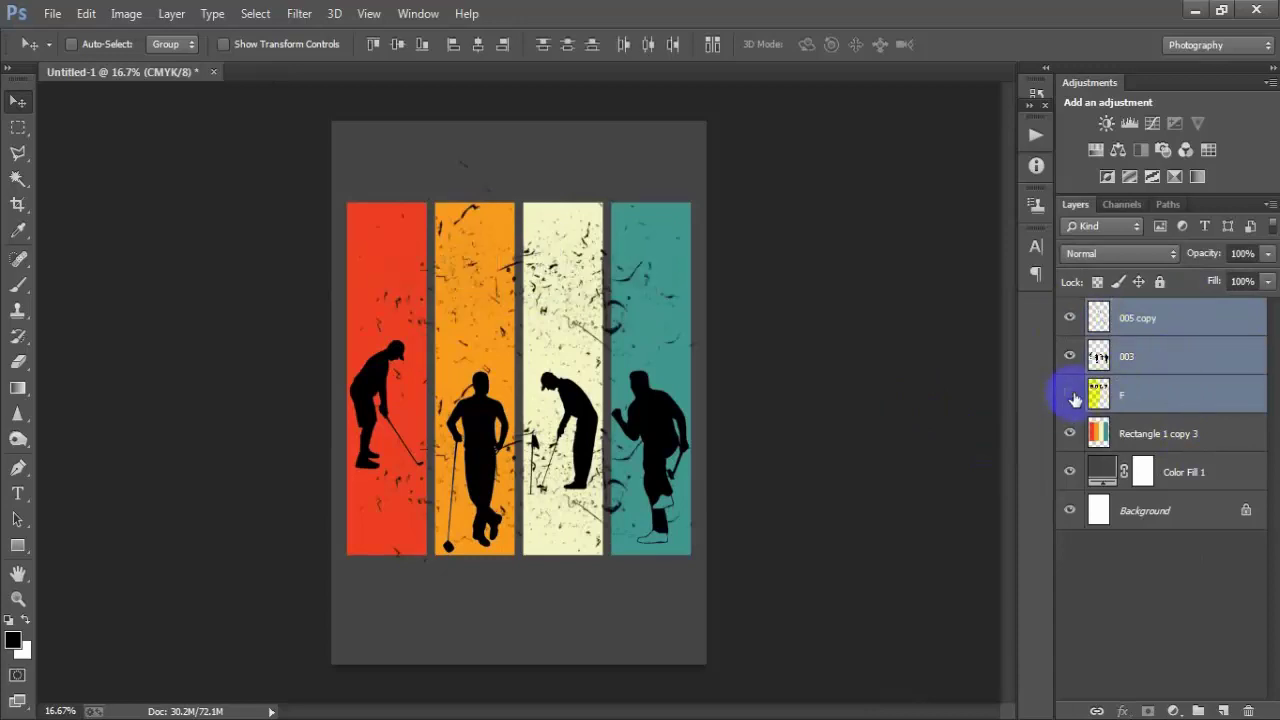
pyautogui.click(1072, 397)
pyautogui.click(1072, 357)
pyautogui.click(1072, 357)
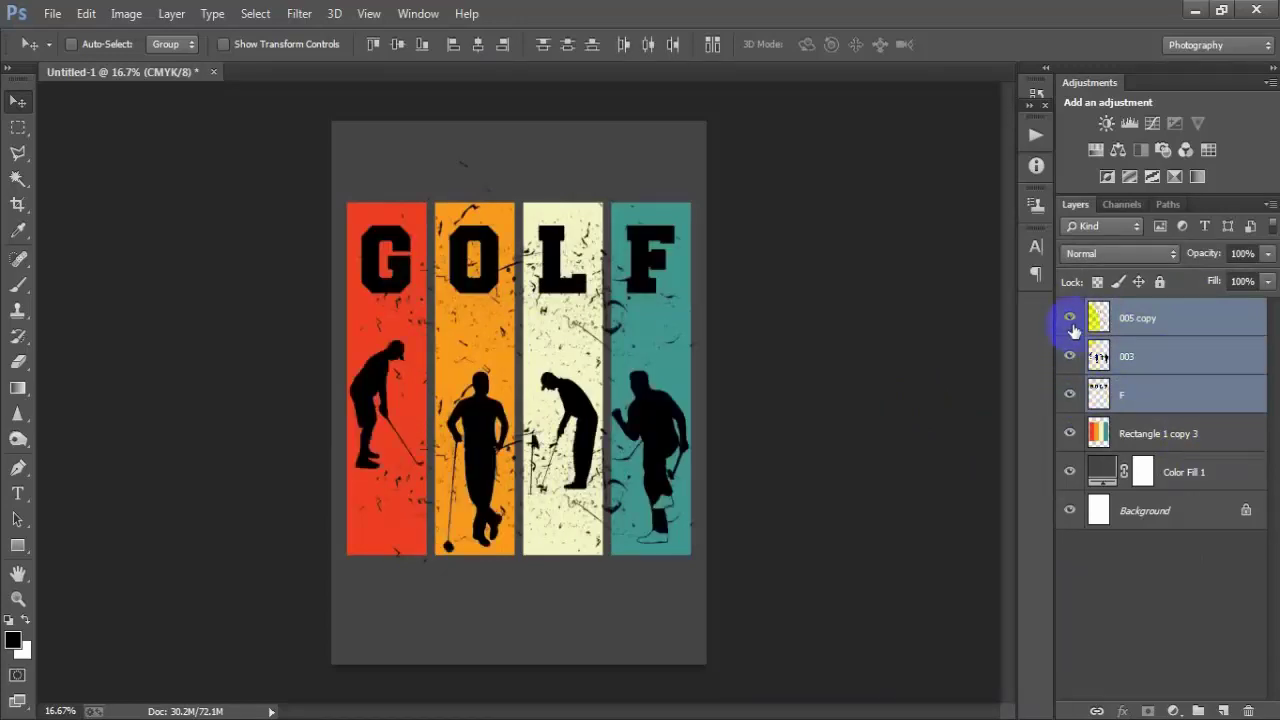
pyautogui.hotkey('ctrl', 'e')
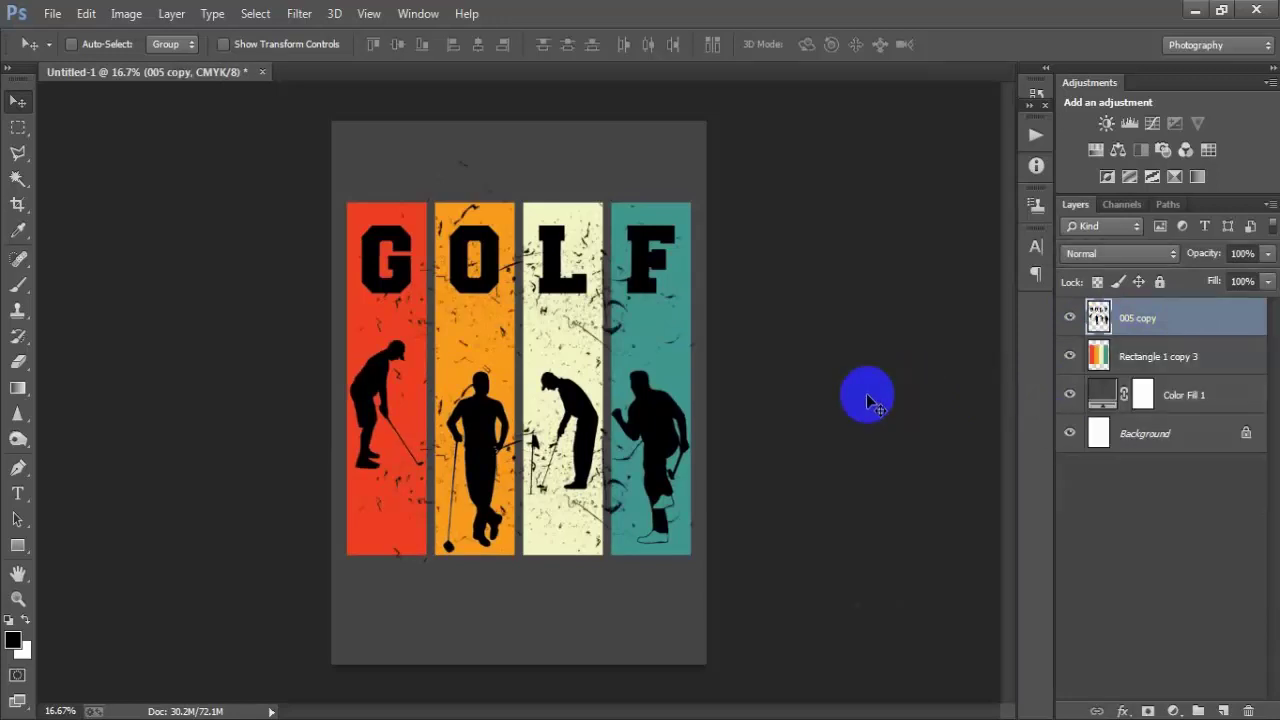
pyautogui.click(1070, 318)
pyautogui.click(1070, 318)
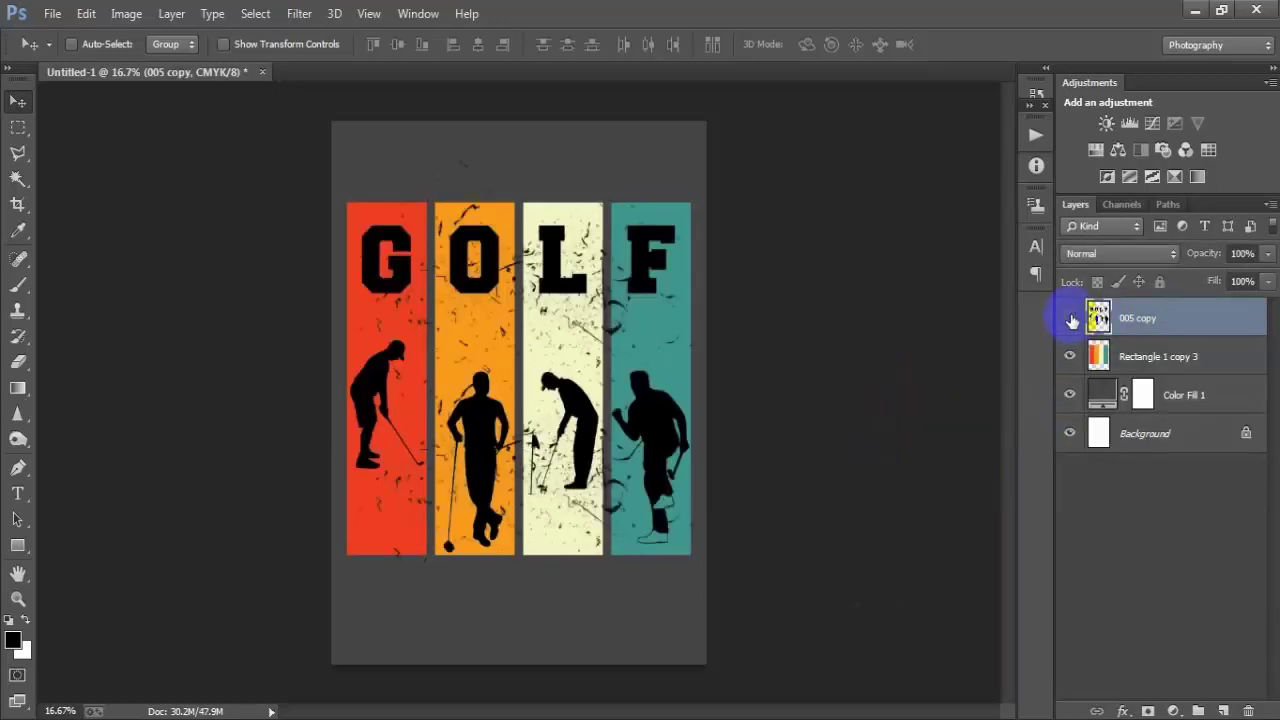
pyautogui.click(1070, 318)
pyautogui.click(1070, 318)
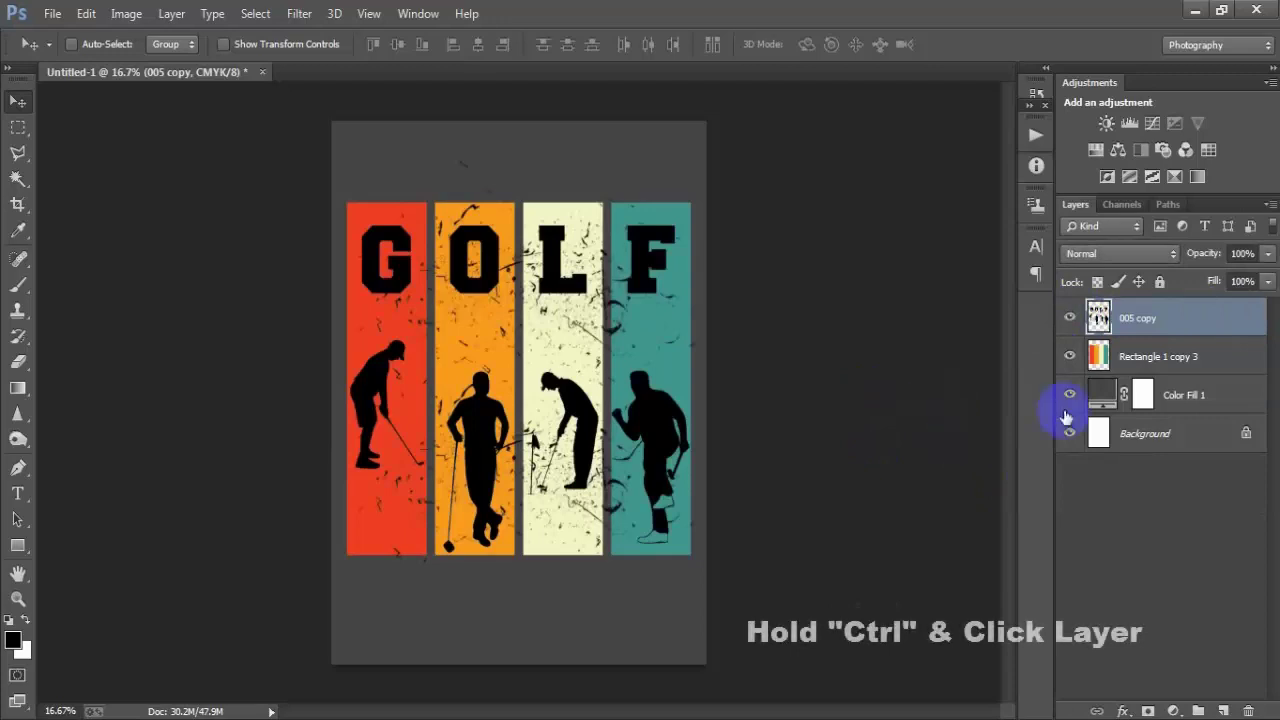
# - Load the merged black artwork as a selection, delete that area from the coloured rectangles layer and deselect
pyautogui.keyDown('ctrl'); pyautogui.click(1098, 318); pyautogui.keyUp('ctrl')
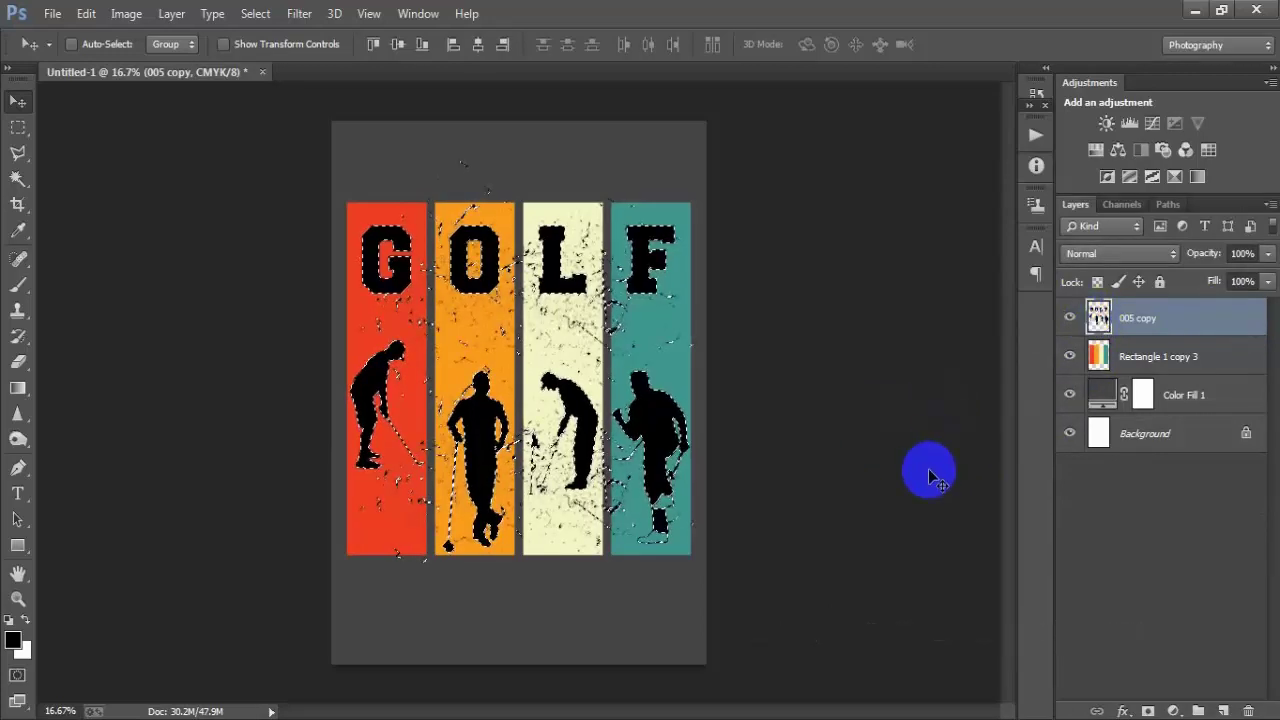
pyautogui.click(1165, 356)
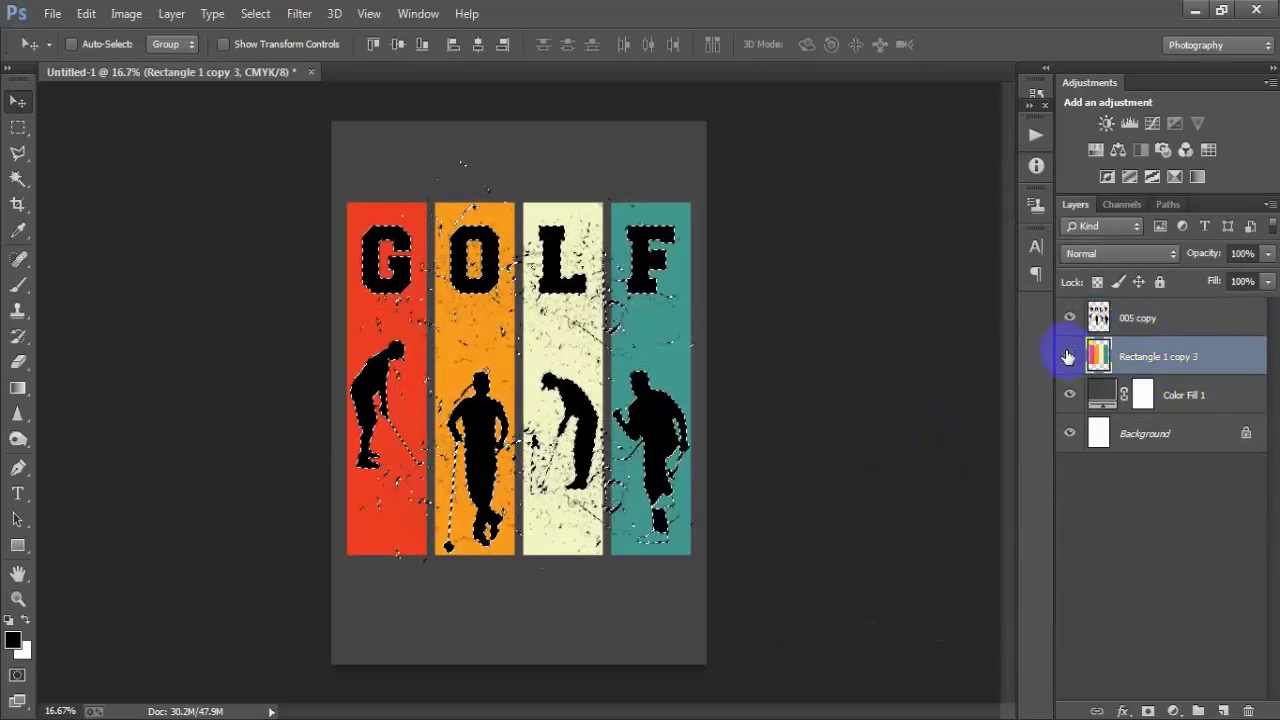
pyautogui.click(1069, 357)
pyautogui.click(1069, 357)
pyautogui.click(1069, 357)
pyautogui.click(1069, 357)
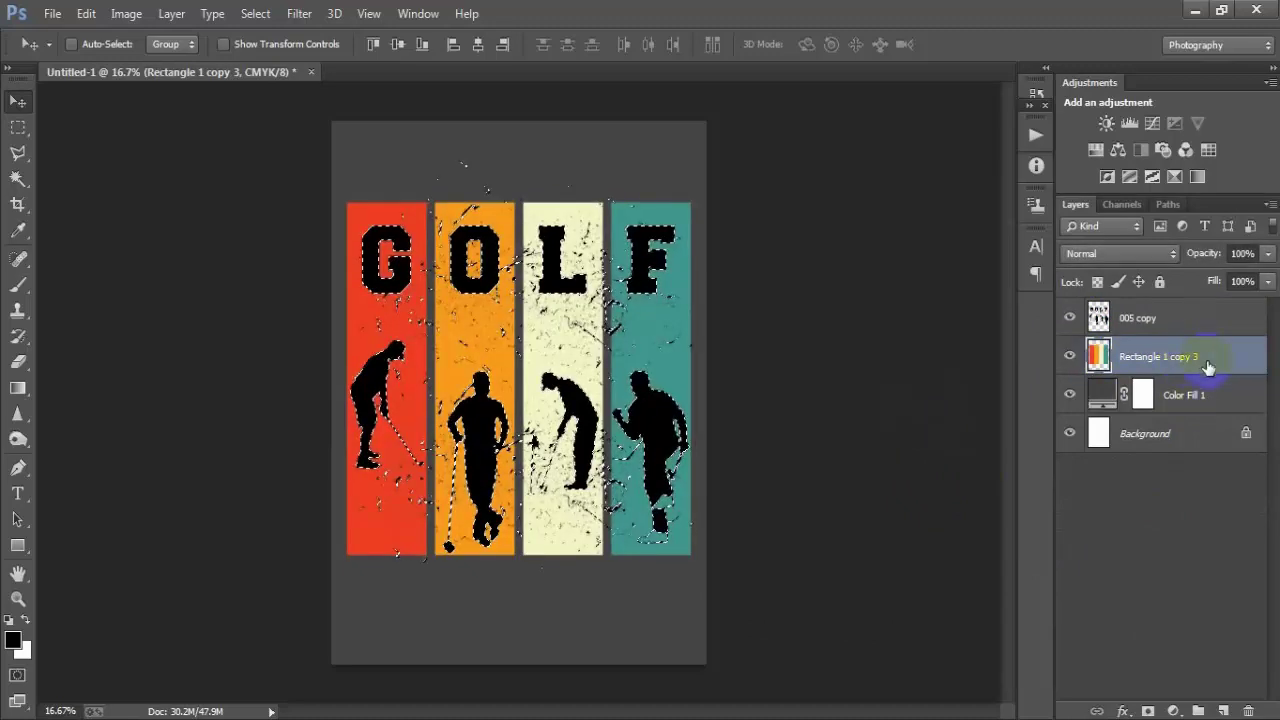
pyautogui.press('Delete')
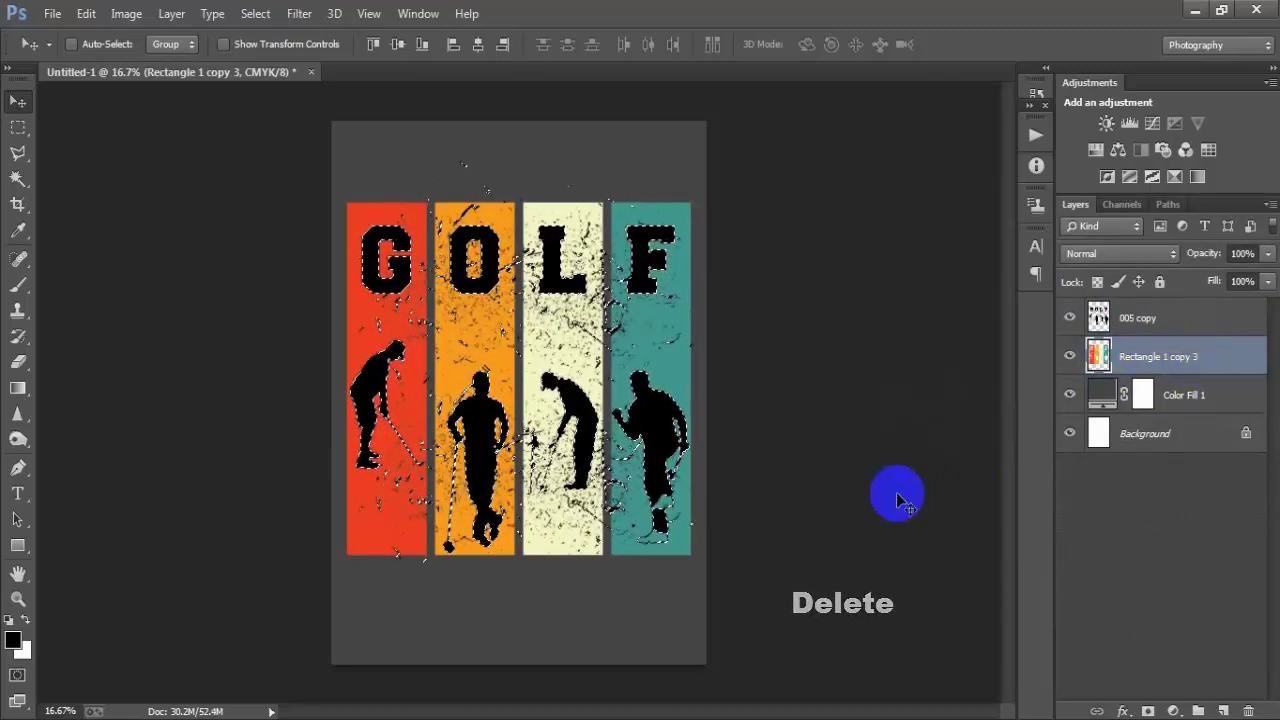
pyautogui.hotkey('ctrl', 'd')
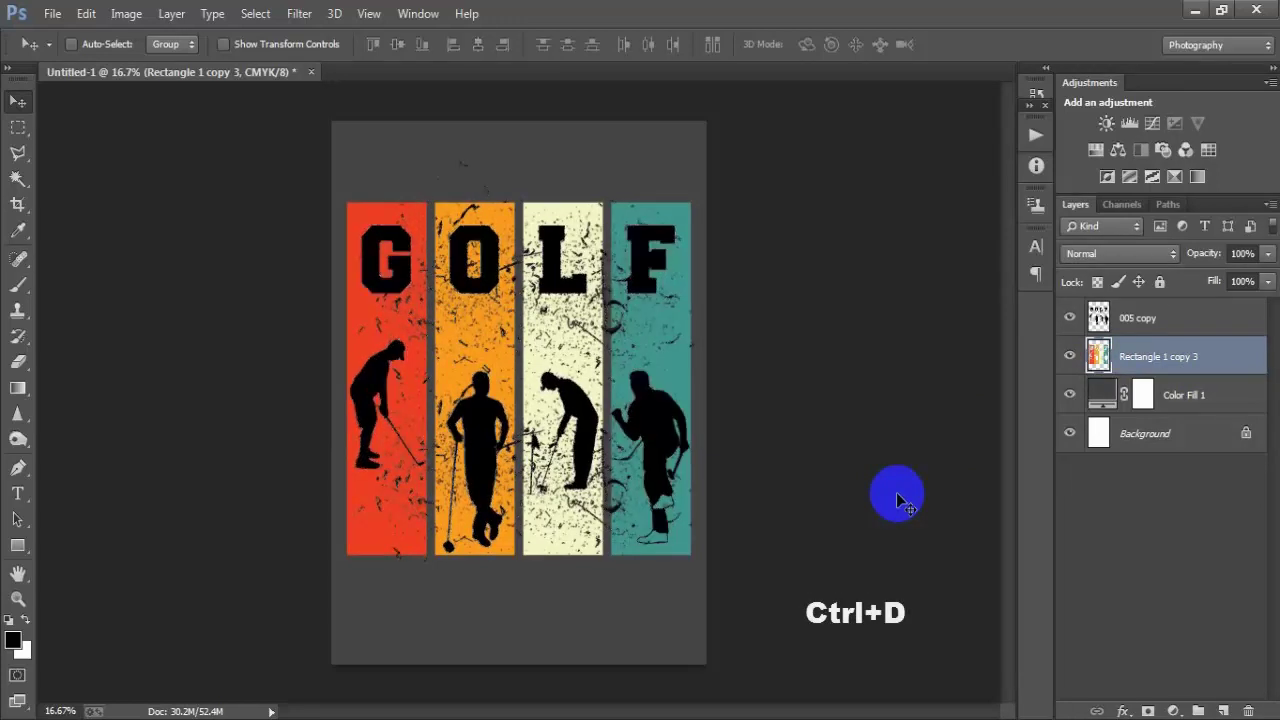
# - Delete the merged black layer 005 copy so the cut-outs in the rectangles reveal the grey background
pyautogui.click(1163, 325)
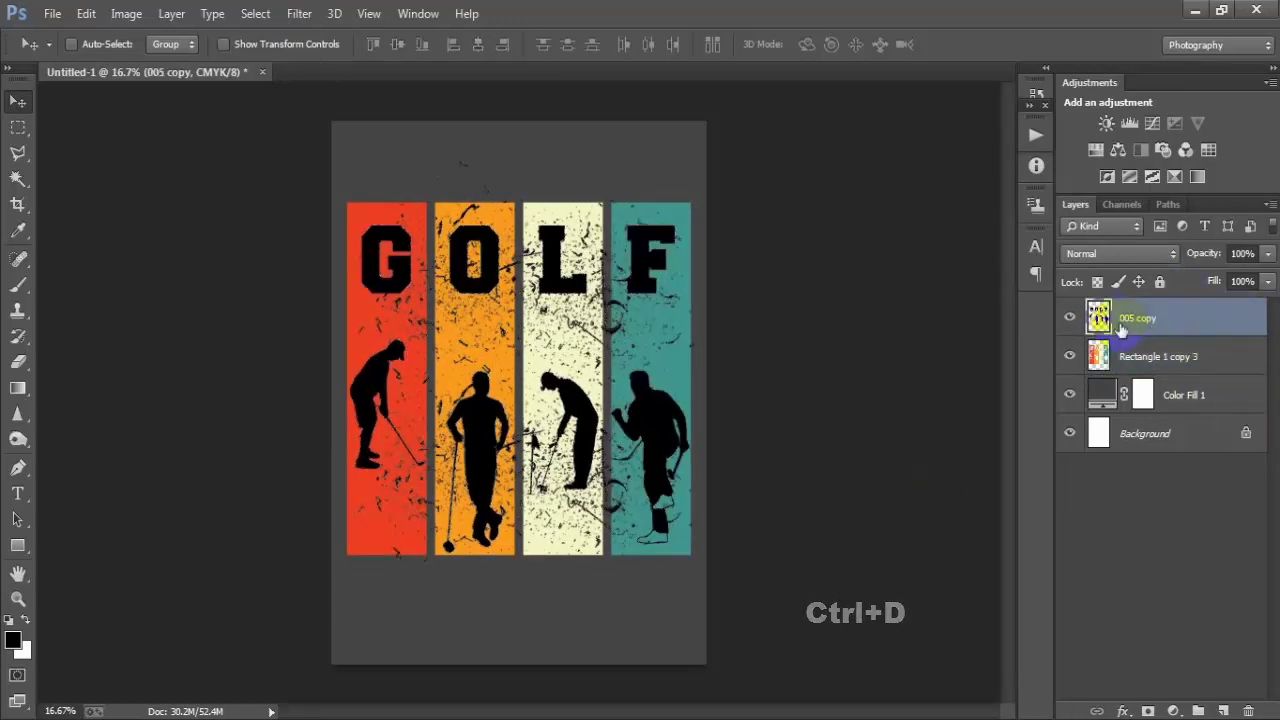
pyautogui.click(1070, 318)
pyautogui.click(1070, 318)
pyautogui.click(1070, 319)
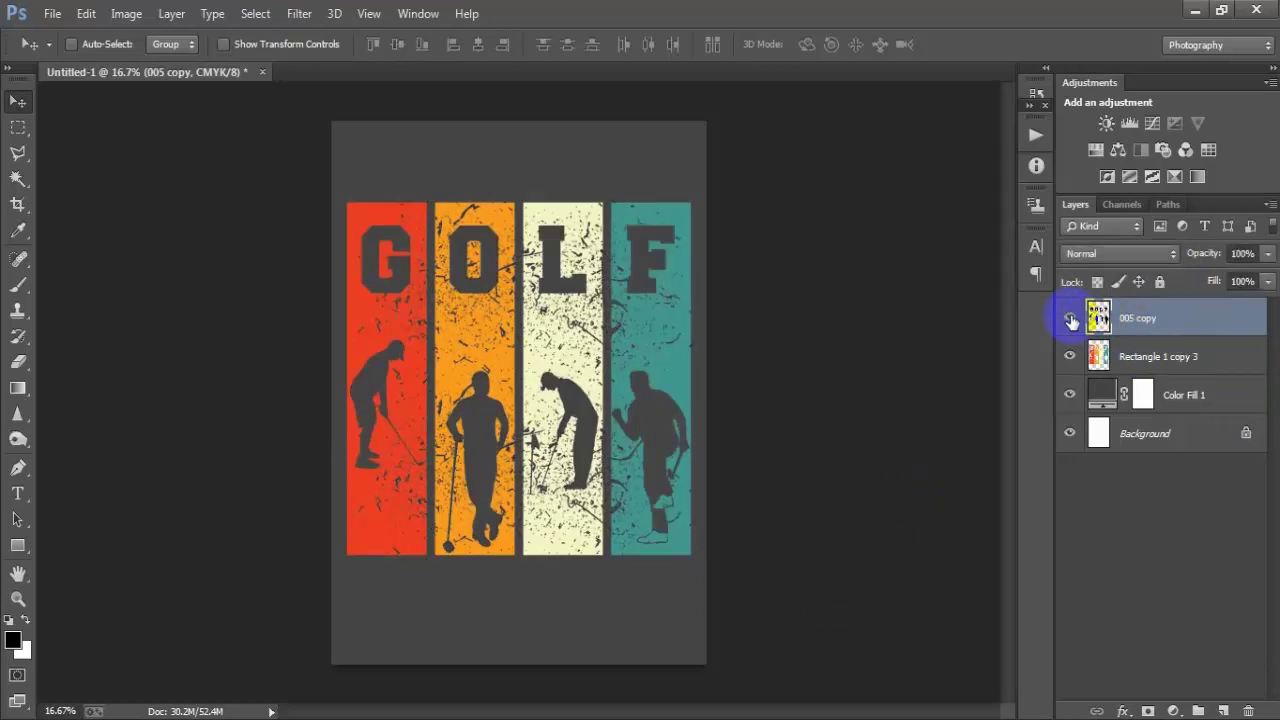
pyautogui.click(1070, 319)
pyautogui.press('Delete')
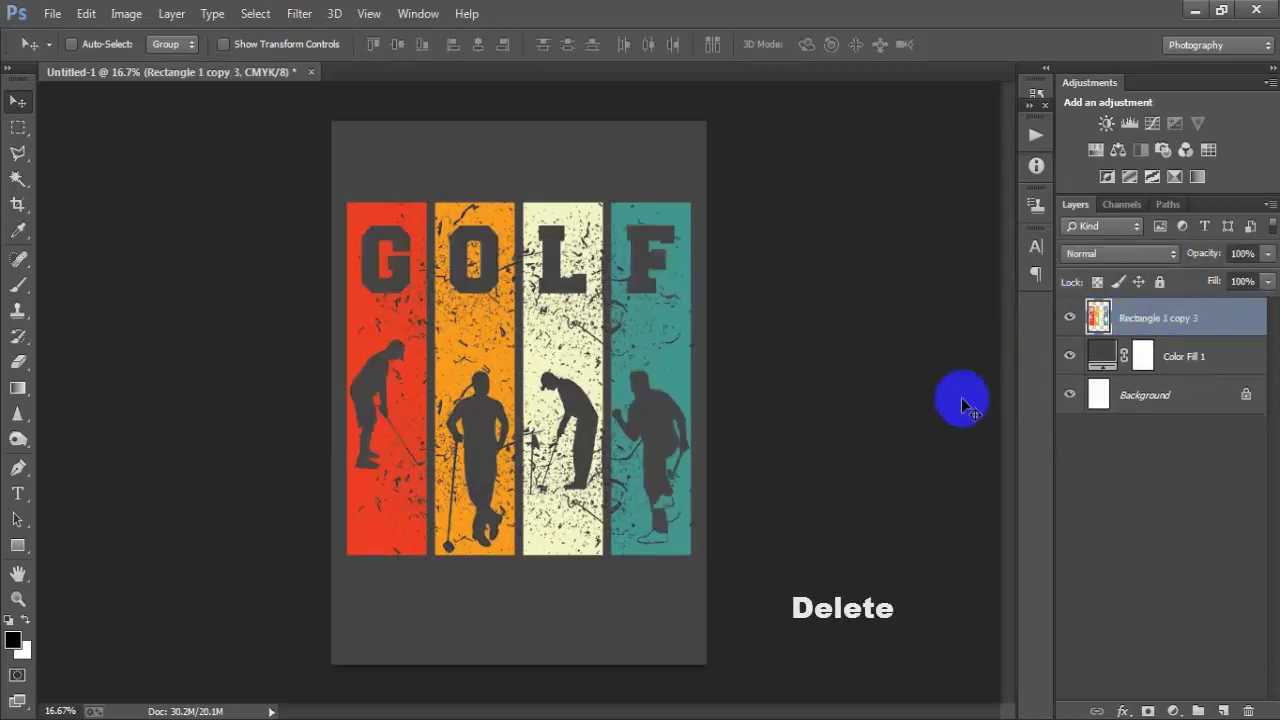
# - Try black 000000 as the colour of the Color Fill 1 background layer, then cancel the colour change
pyautogui.doubleClick(1097, 362)
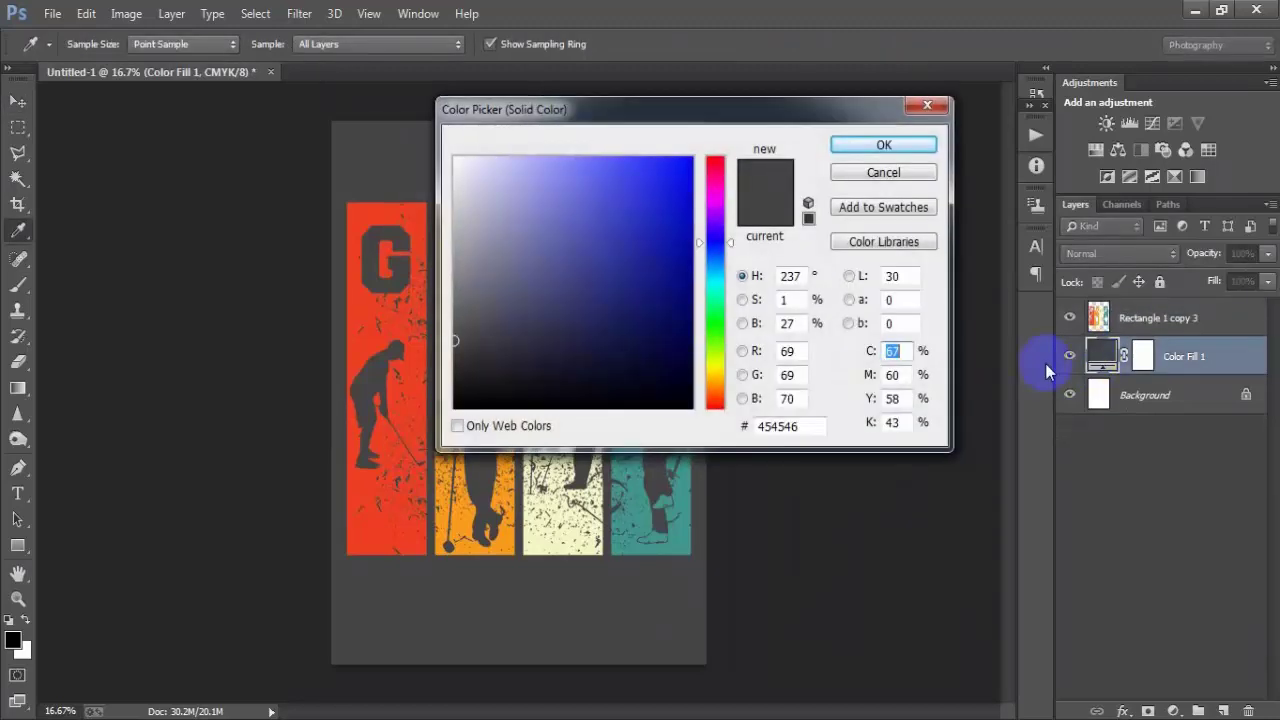
pyautogui.moveTo(777, 112); pyautogui.dragTo(1037, 165)
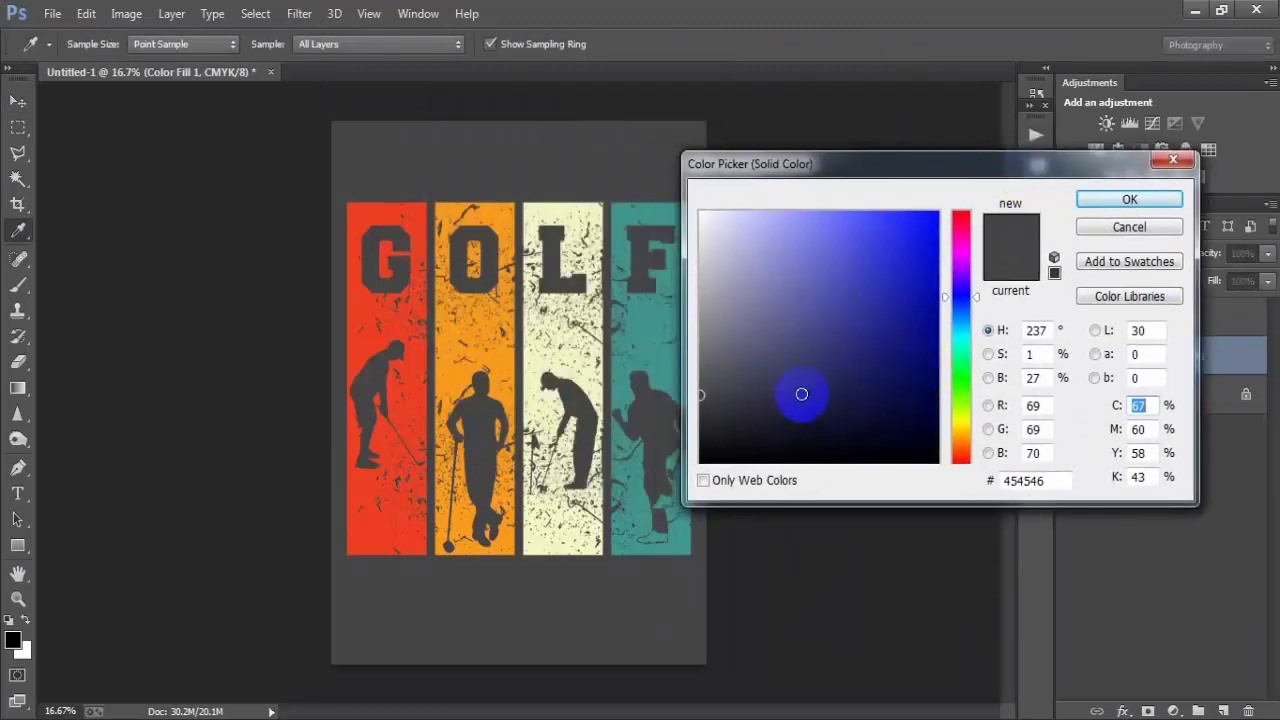
pyautogui.click(568, 545)
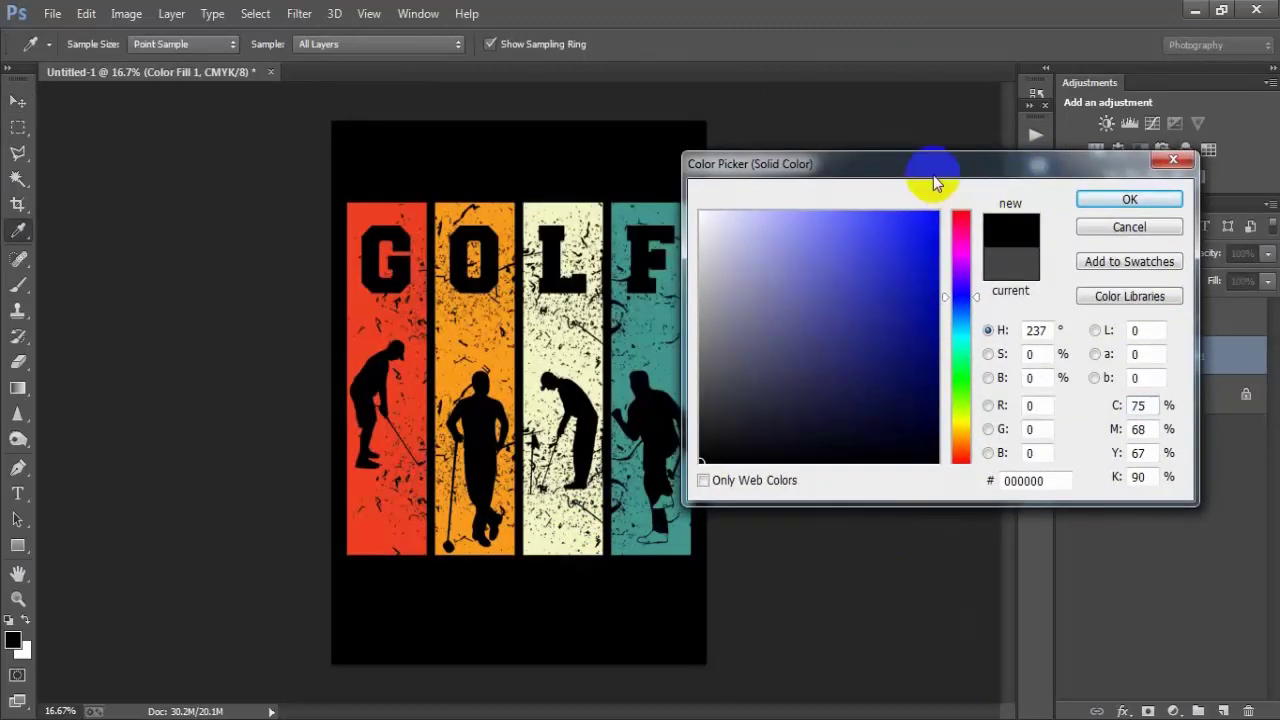
pyautogui.moveTo(933, 175); pyautogui.dragTo(983, 148)
pyautogui.click(1150, 203)
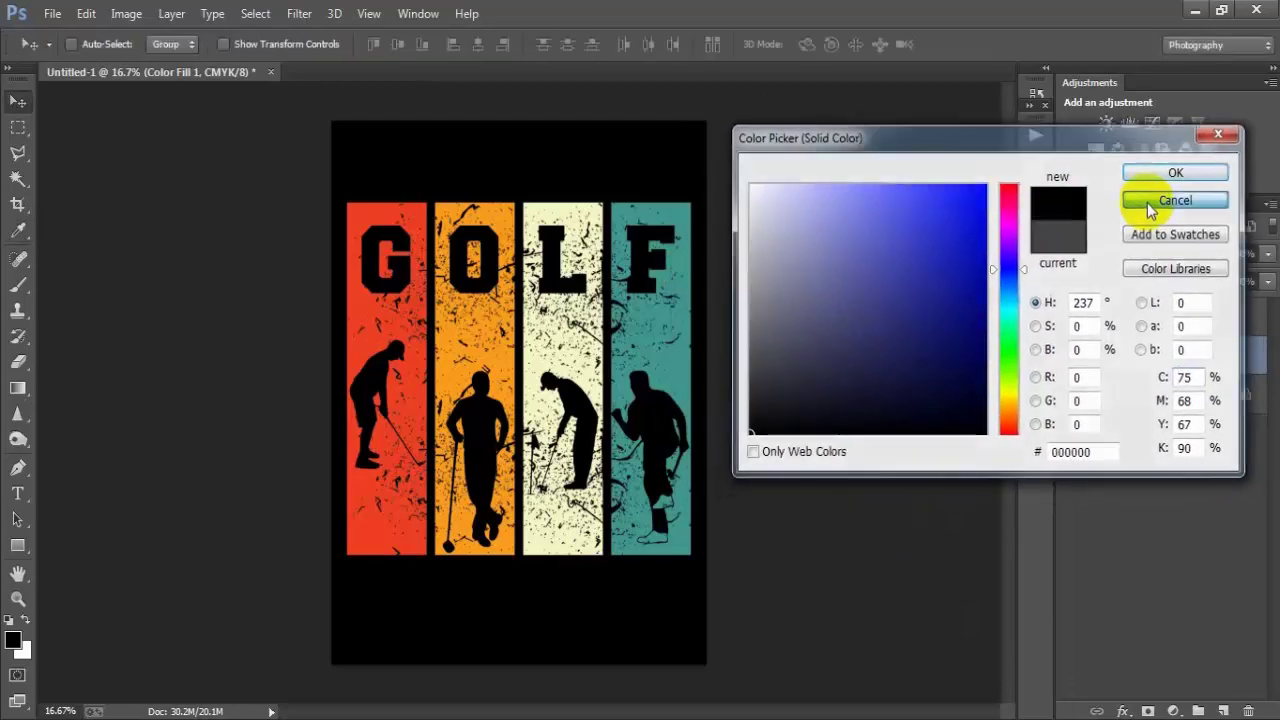
# - Undo the deletion of the black artwork layer, the cut-outs in the rectangles and the merge of the texture, golfer and letter layers
pyautogui.hotkey('ctrl', 'z')
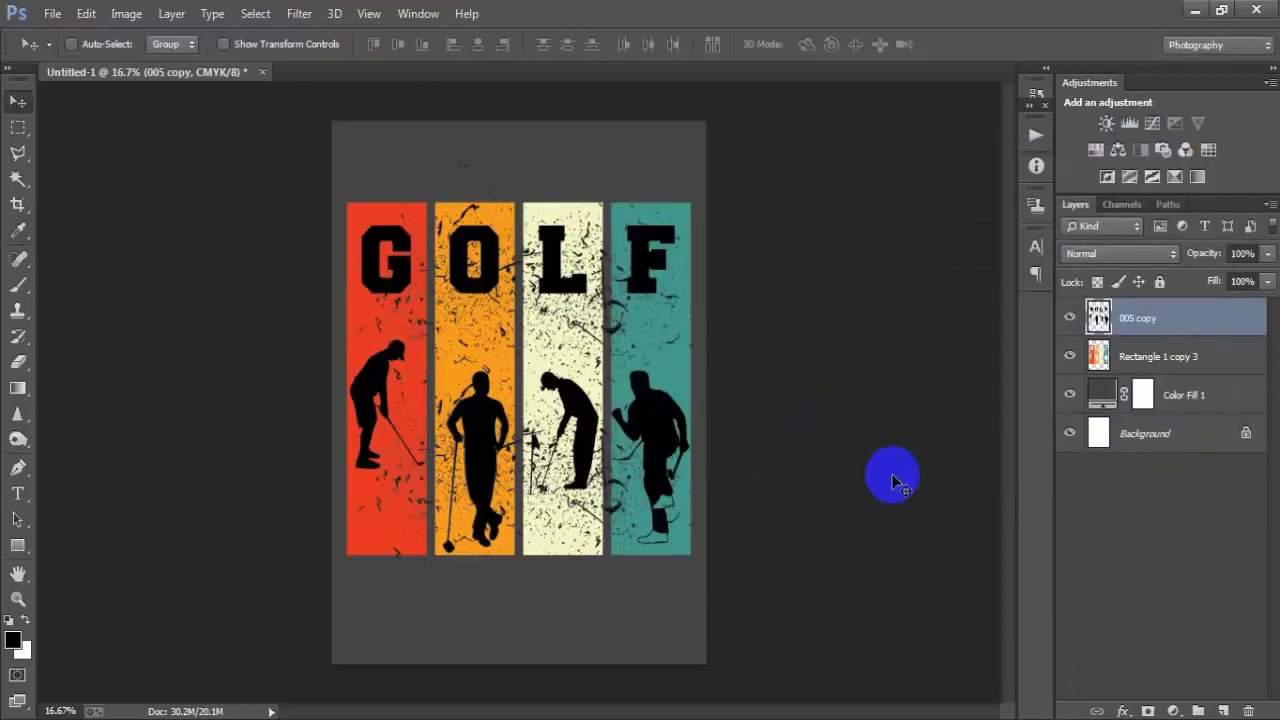
pyautogui.hotkey('ctrl', 'alt', 'z')
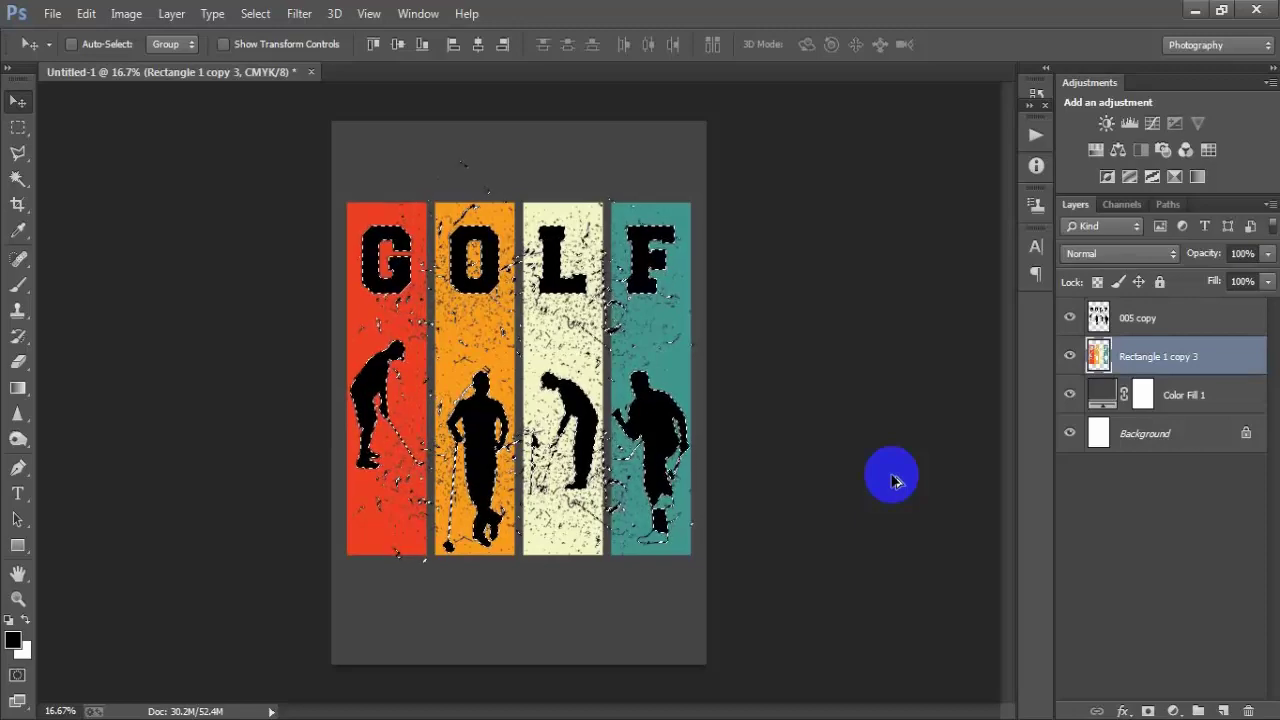
pyautogui.hotkey('alt', ']')
pyautogui.hotkey('ctrl', 'd')
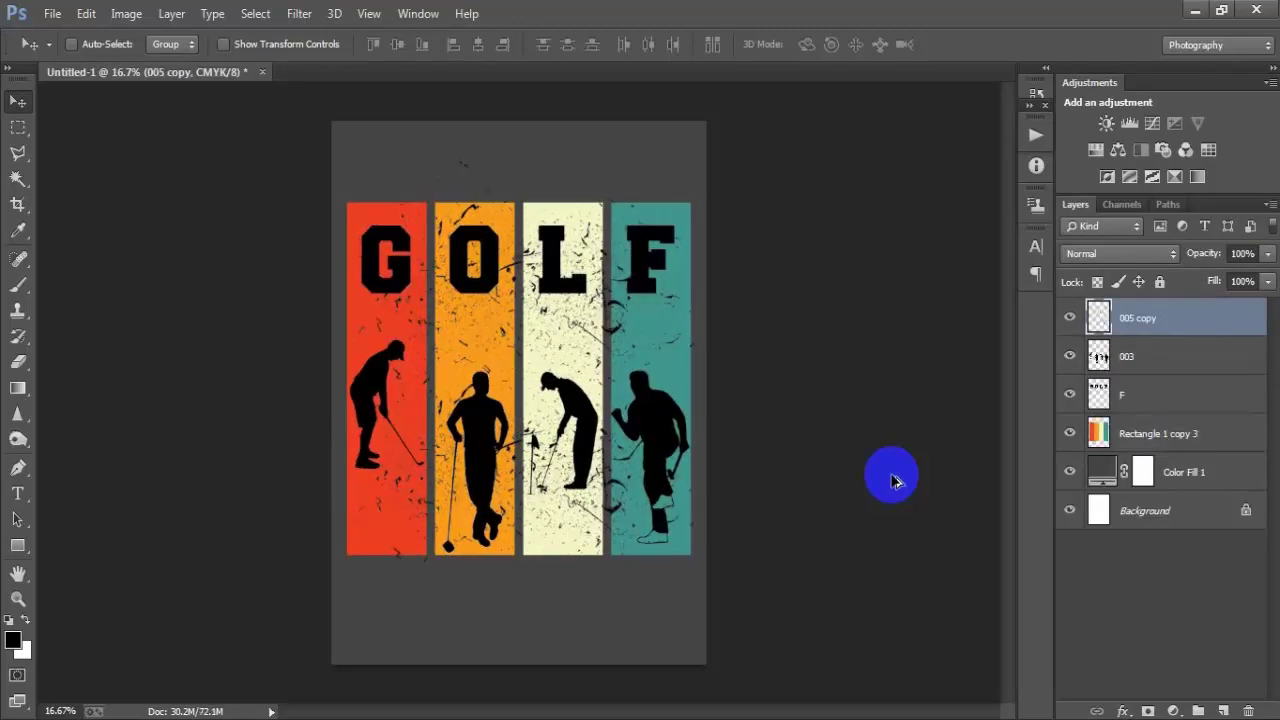
# - Compare the poster with and without the merged splatter texture, and undo back to separate 005 copy and 005 layers
pyautogui.click(1069, 318)
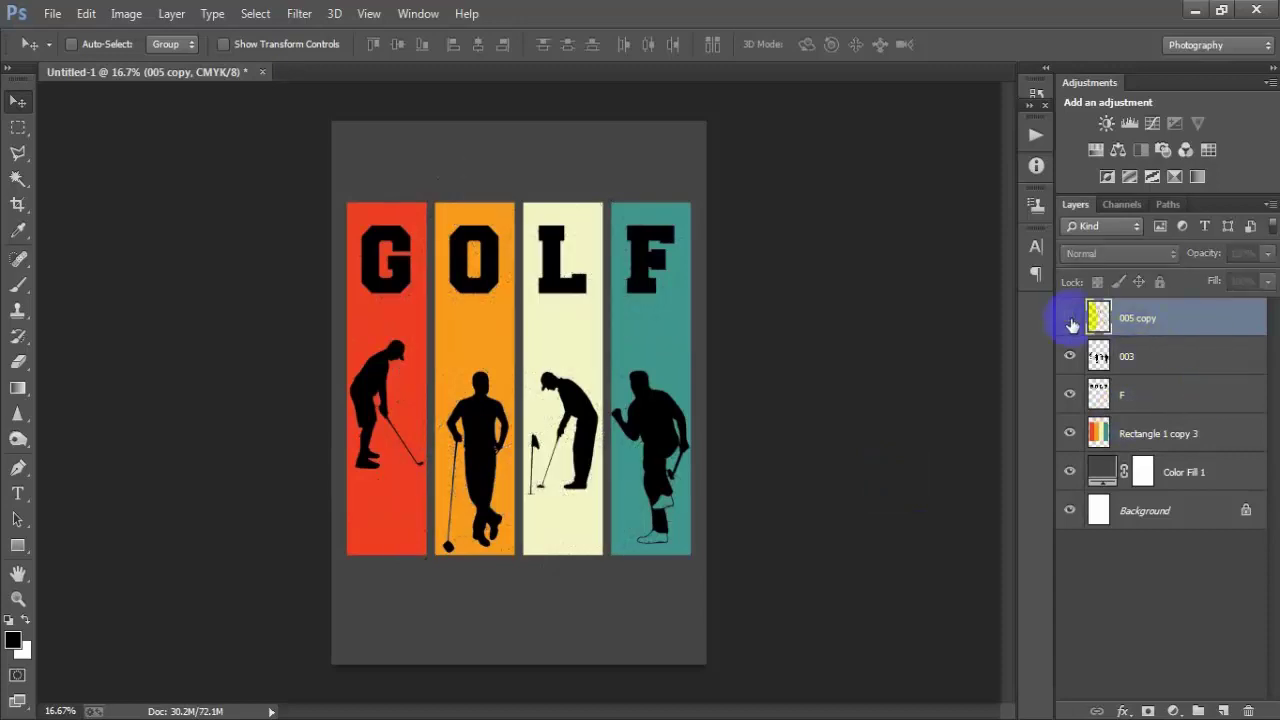
pyautogui.click(1069, 318)
pyautogui.moveTo(653, 312)
pyautogui.mouseDown()
pyautogui.moveTo(662, 268)
pyautogui.moveTo(662, 320)
pyautogui.mouseUp()
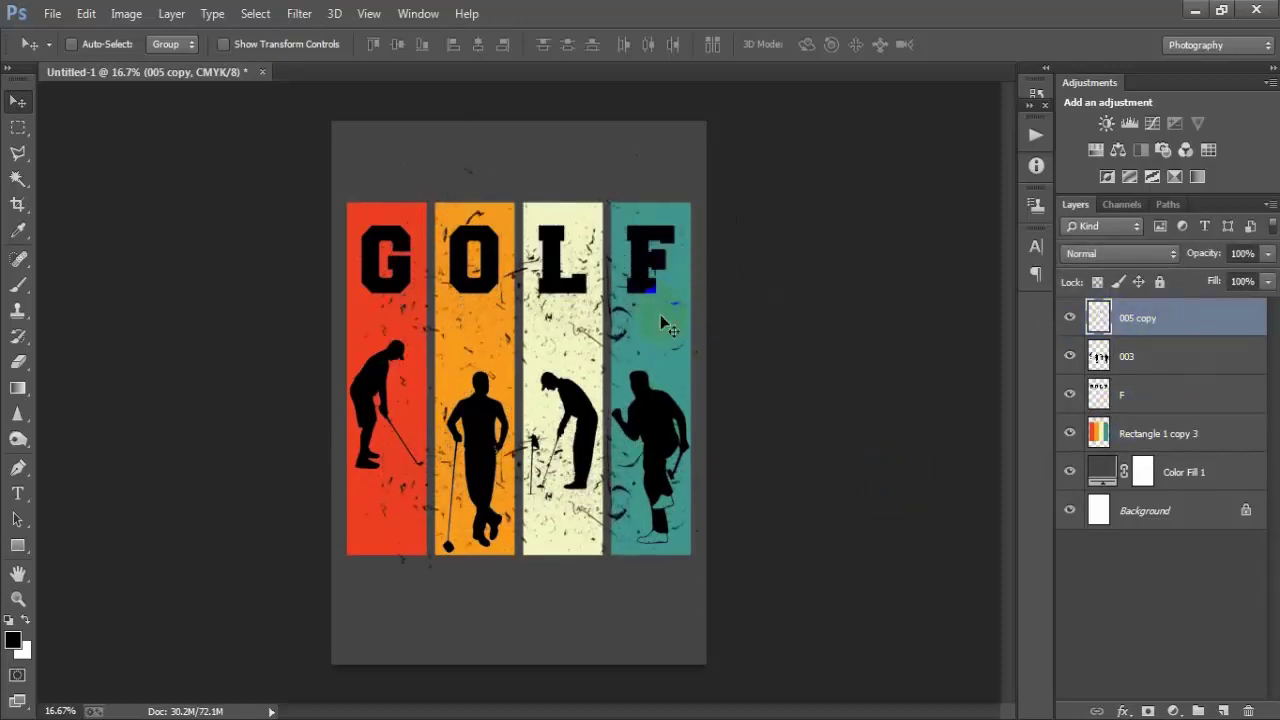
pyautogui.hotkey('ctrl', 'alt', 'z')
pyautogui.hotkey('ctrl', 'alt', 'z')
pyautogui.hotkey('ctrl', 'alt', 'z')
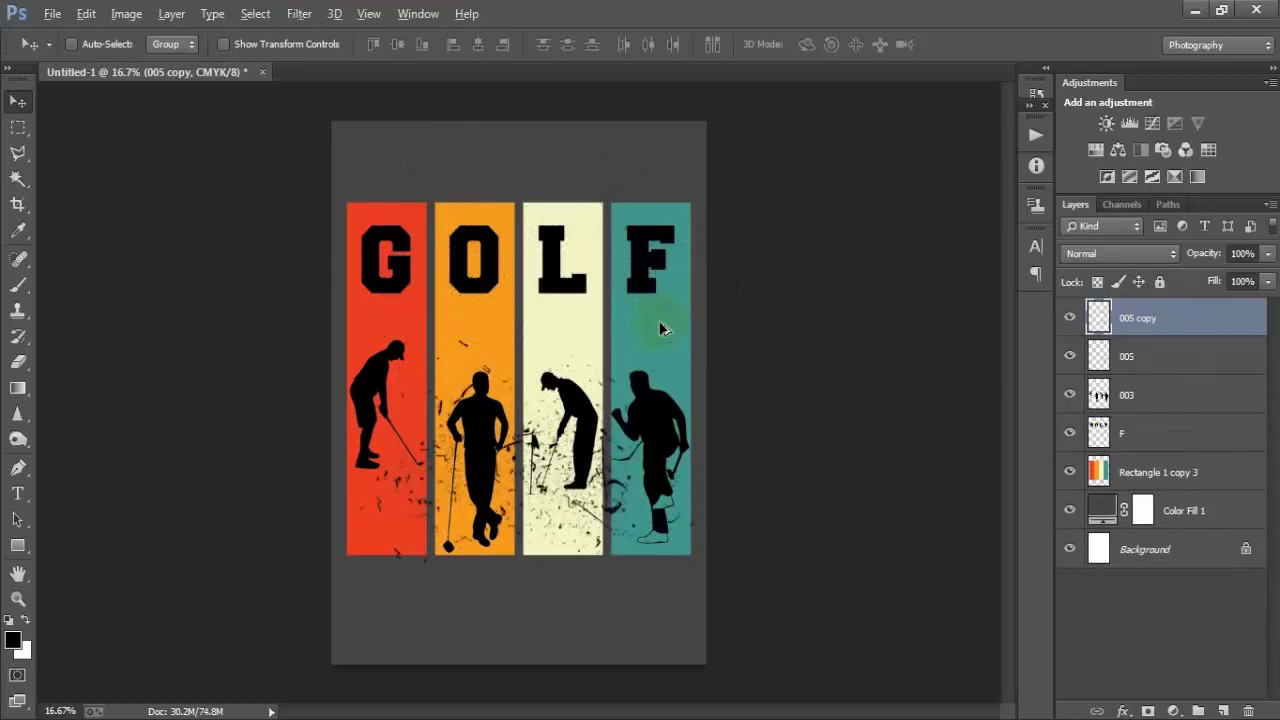
# - Move the 005 copy splatter texture over the upper part of the rectangles and scale it to about 124%
pyautogui.click(1093, 309)
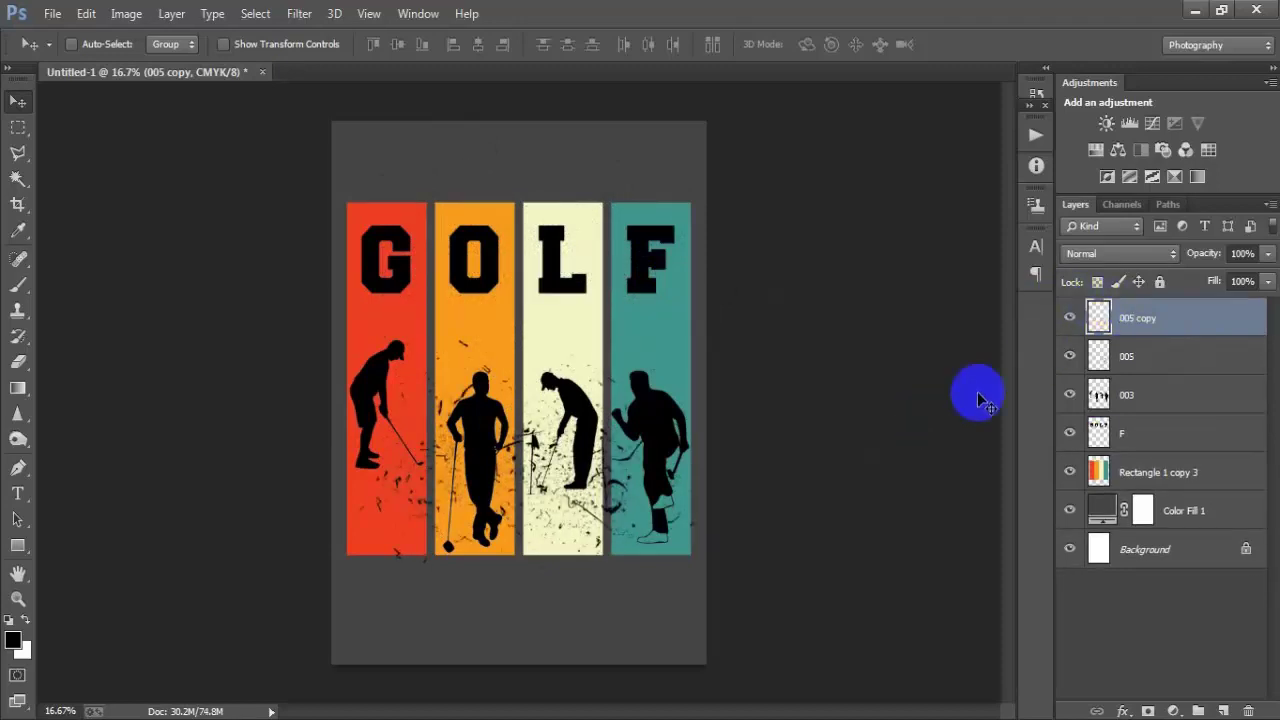
pyautogui.click(1070, 317)
pyautogui.click(1071, 317)
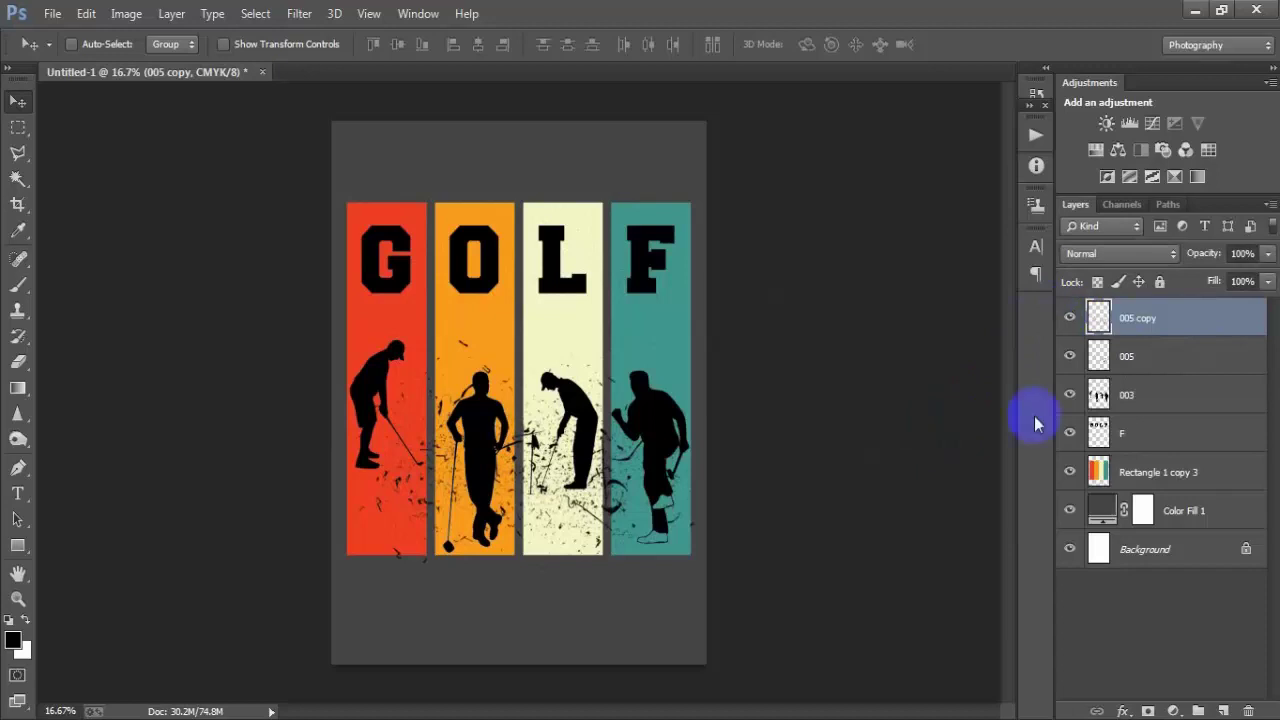
pyautogui.moveTo(601, 472); pyautogui.dragTo(605, 270)
pyautogui.hotkey('ctrl', 't')
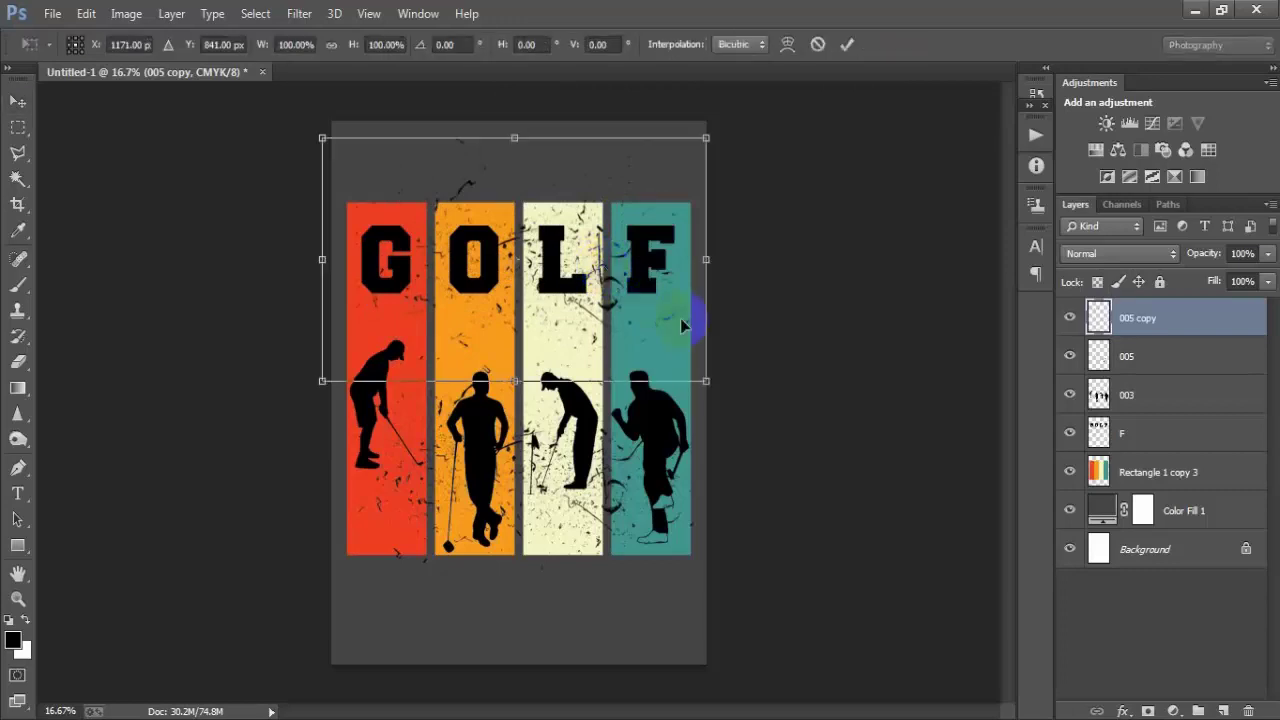
pyautogui.moveTo(704, 380); pyautogui.dragTo(748, 427)
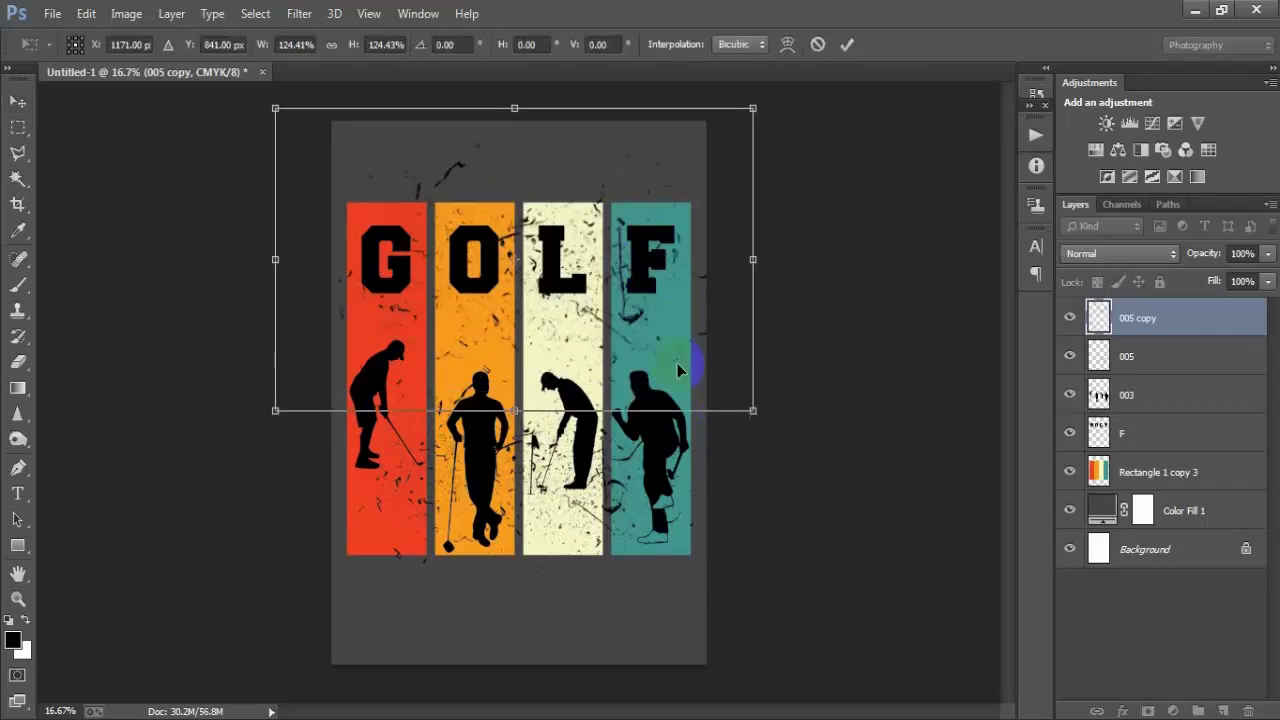
pyautogui.moveTo(677, 363)
pyautogui.mouseDown()
pyautogui.moveTo(676, 318)
pyautogui.moveTo(677, 400)
pyautogui.moveTo(694, 362)
pyautogui.moveTo(678, 361)
pyautogui.moveTo(677, 376)
pyautogui.mouseUp()
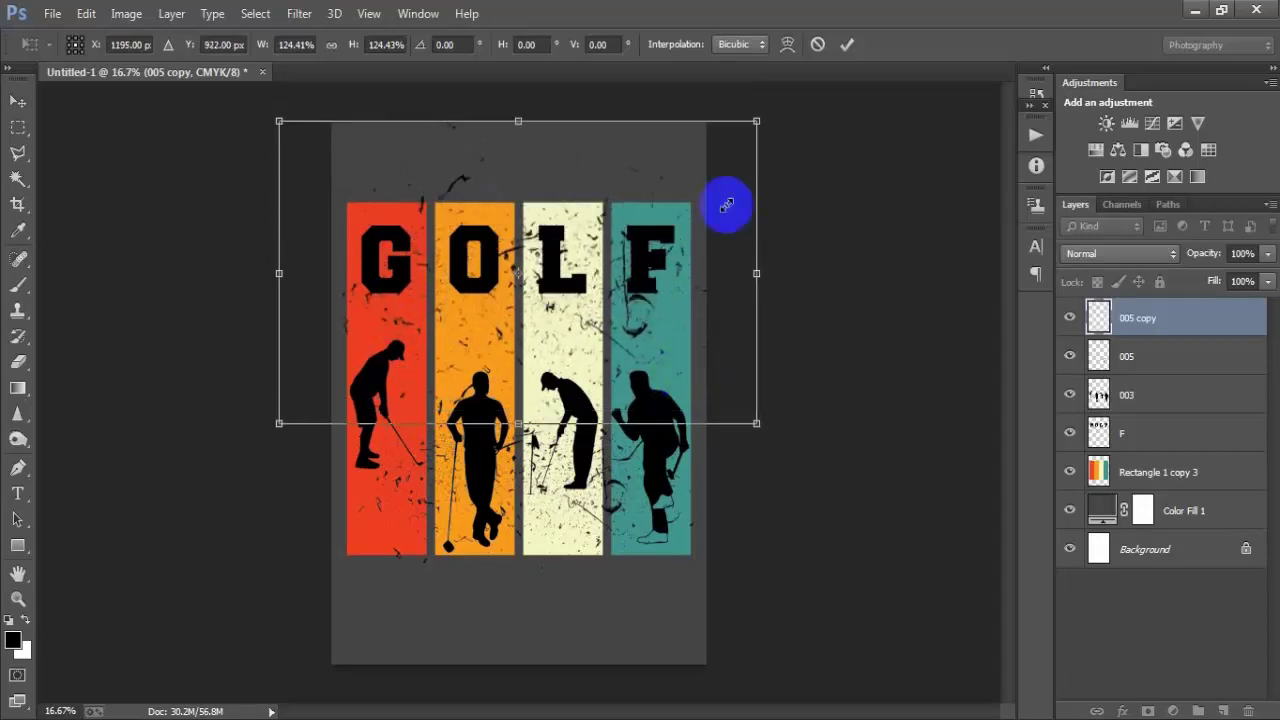
pyautogui.click(845, 45)
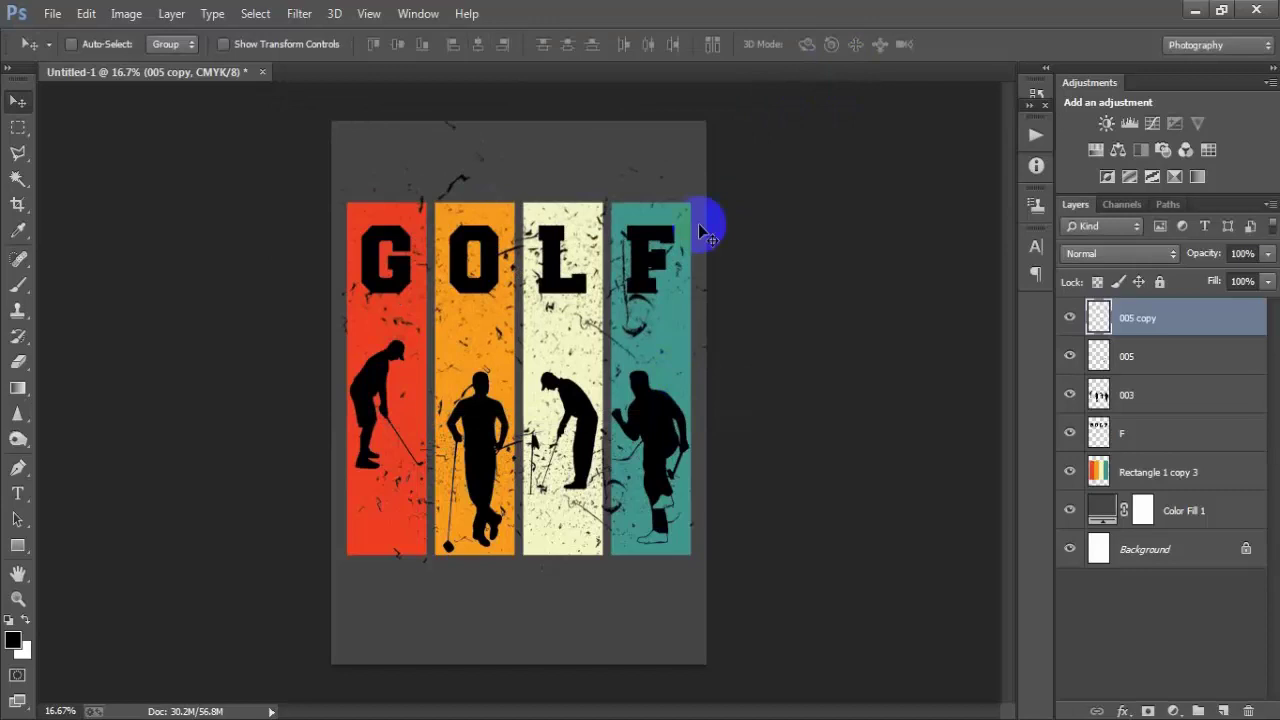
# - Erase the ring-shaped splatter marks over the teal rectangle from the 005 copy and 005 texture layers
pyautogui.click(20, 362)
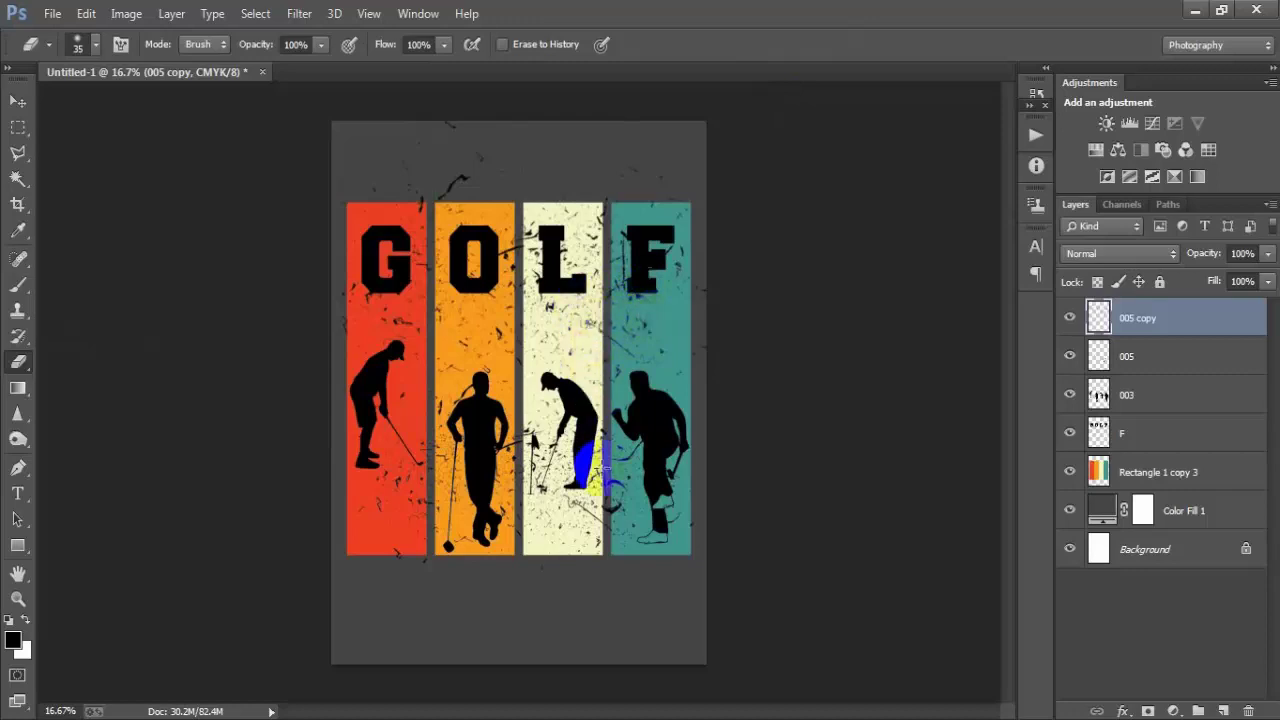
pyautogui.click(1128, 358)
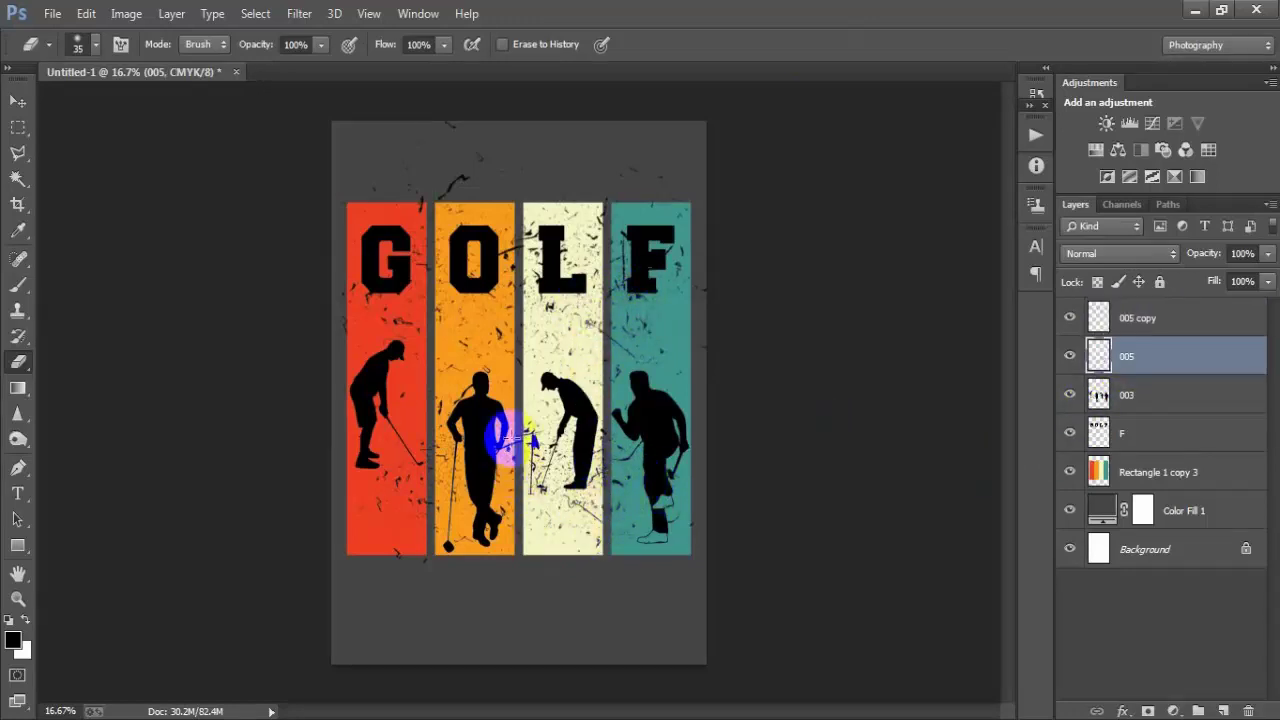
pyautogui.click(12, 99)
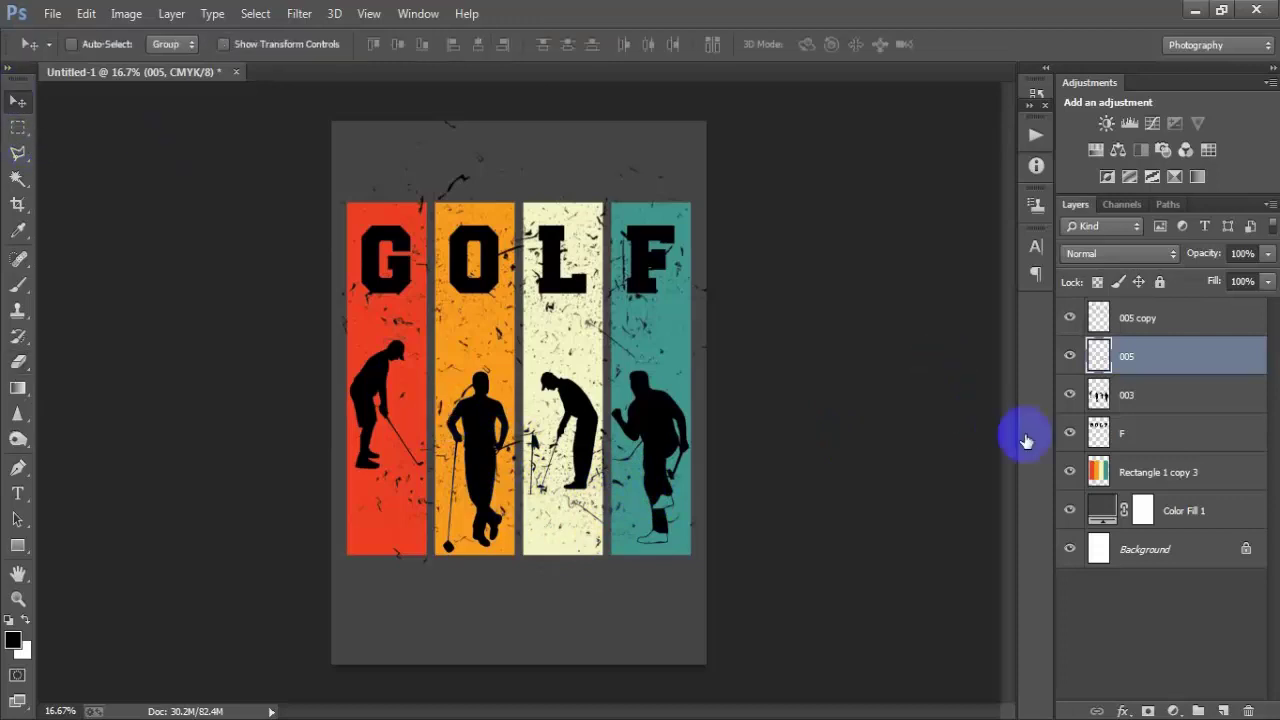
# - Merge the two splatter textures, the golfer layer 003 and the letter layer F into one layer
pyautogui.click(1110, 432)
pyautogui.keyDown('shift'); pyautogui.click(1150, 320); pyautogui.keyUp('shift')
pyautogui.hotkey('ctrl', 'e')
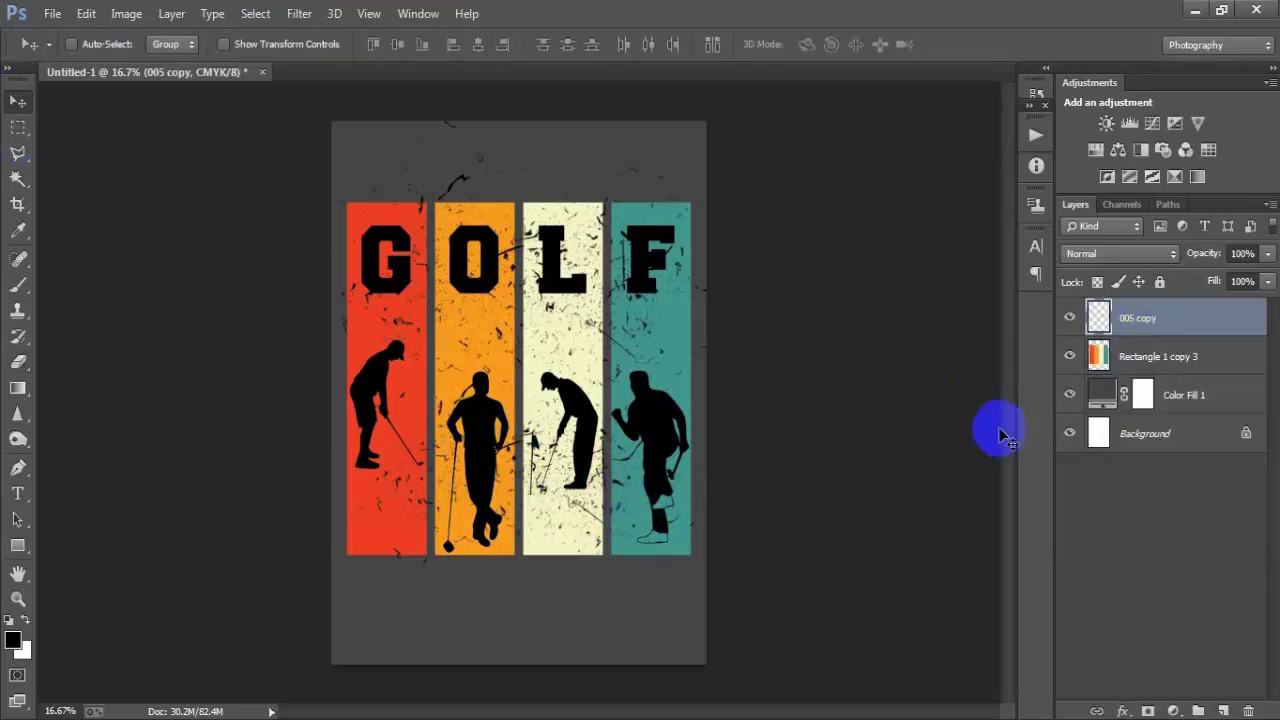
# - Cut the merged artwork's shape out of the Rectangle 1 copy 3 layer, deselect, and delete the merged 005 copy layer
pyautogui.keyDown('ctrl'); pyautogui.click(1098, 316); pyautogui.keyUp('ctrl')
pyautogui.click(1163, 358)
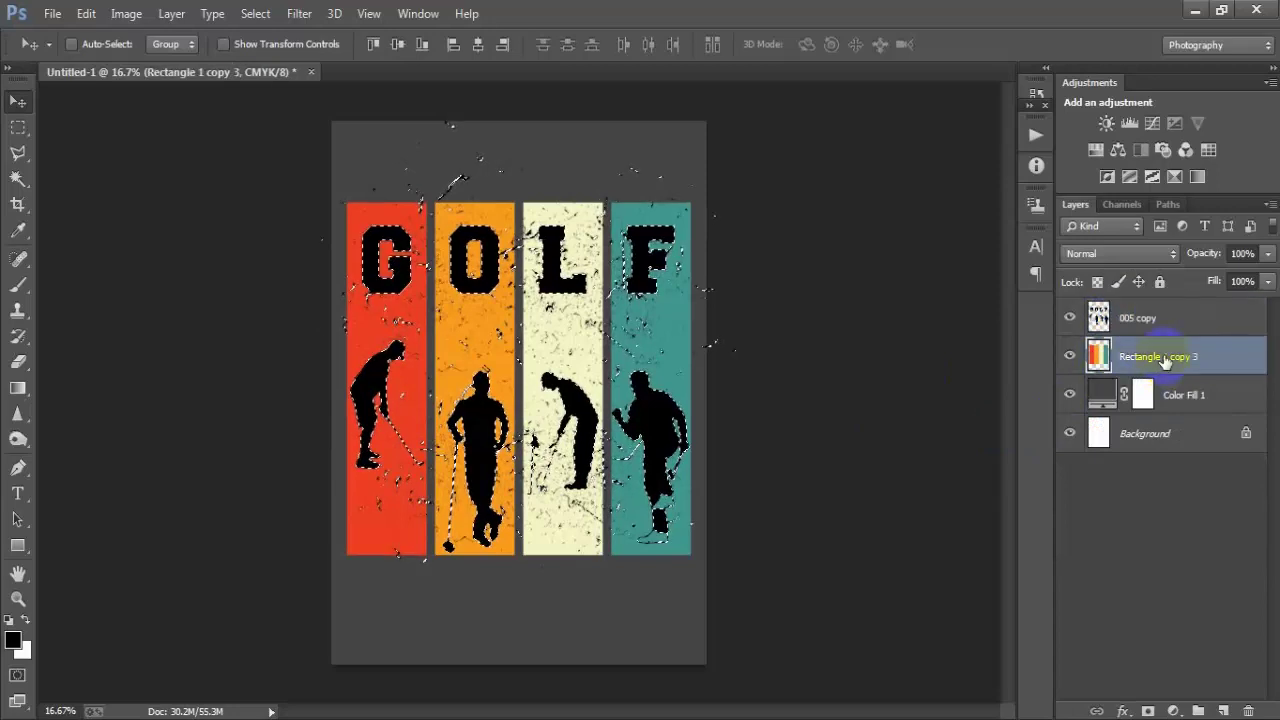
pyautogui.hotkey('ctrl', 'd')
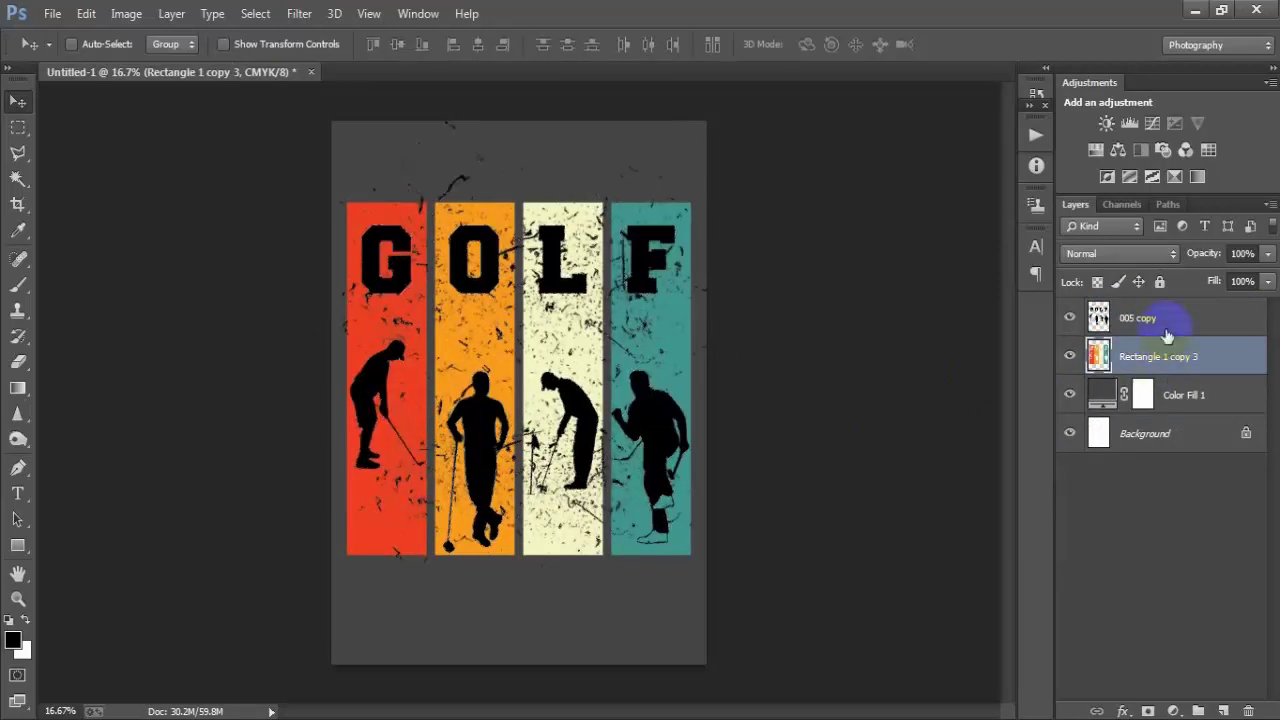
pyautogui.click(1147, 326)
pyautogui.press('Delete')
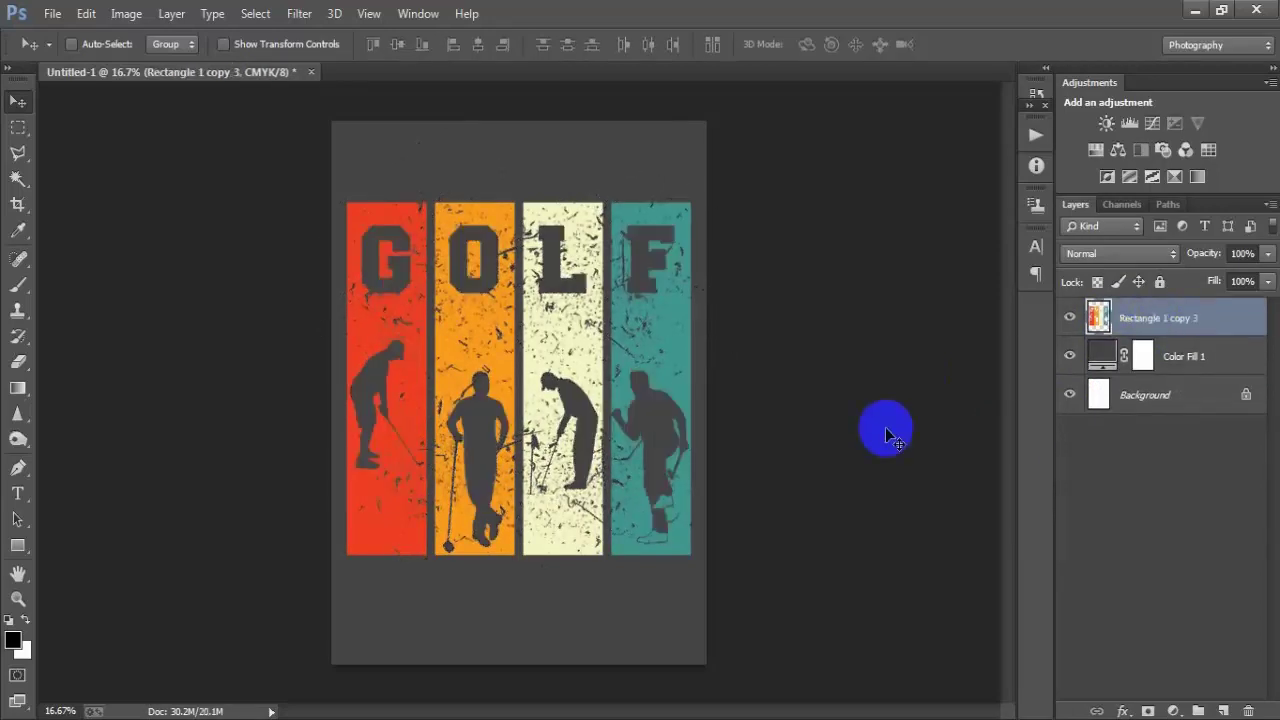
# - Set the Color Fill 1 background colour to black 000000
pyautogui.doubleClick(1100, 361)
pyautogui.click(750, 432)
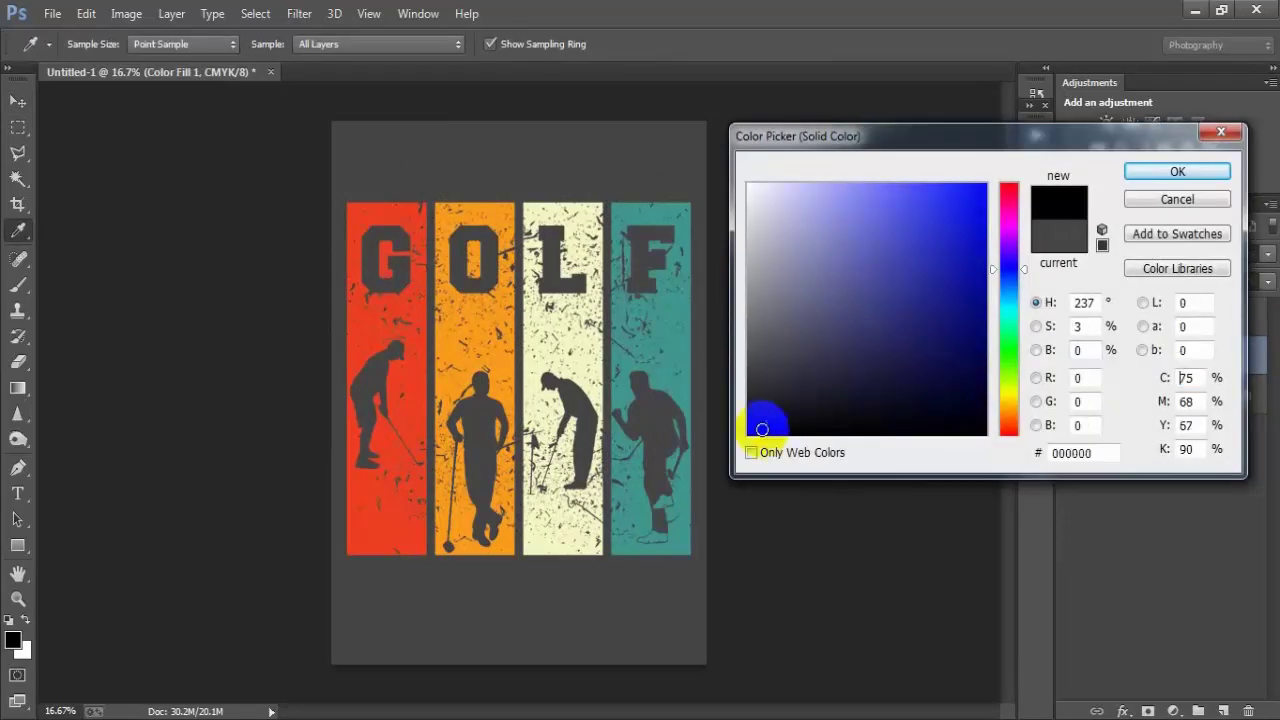
pyautogui.click(1170, 173)
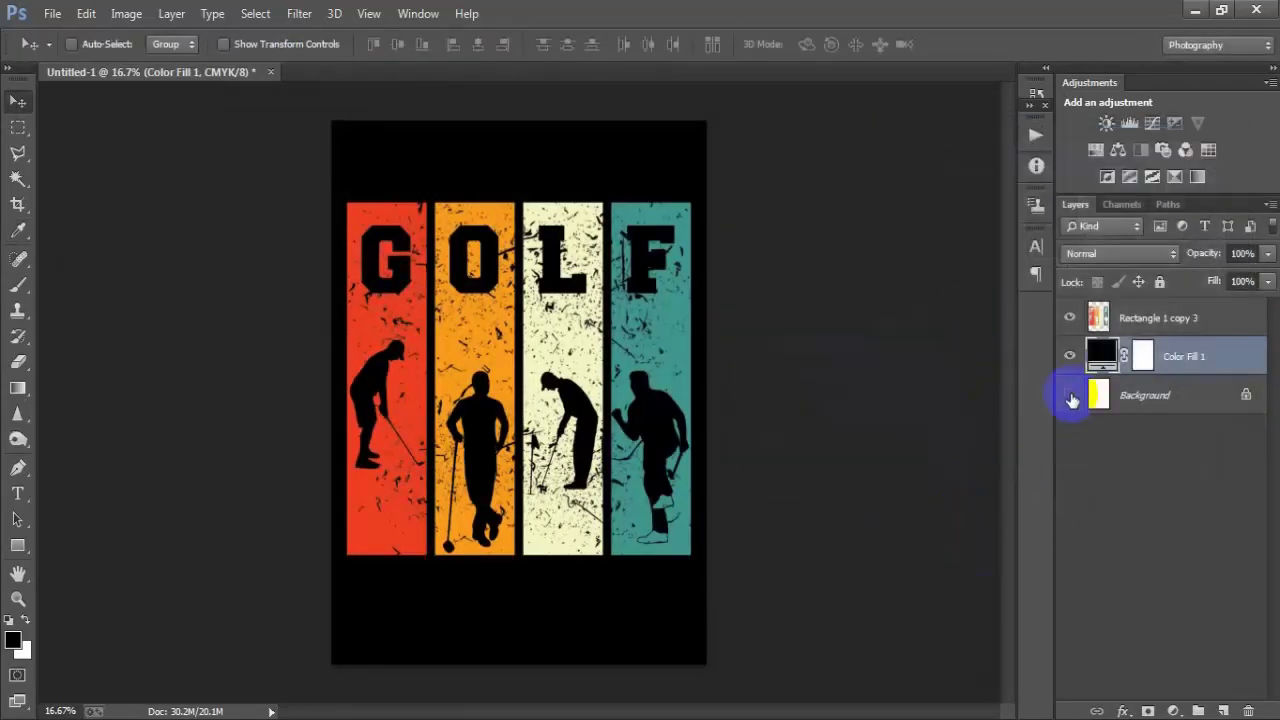
# - Hide the Color Fill 1 and Background layers and inspect the transparent cut-outs in the Save for Web preview
pyautogui.click(1068, 360)
pyautogui.hotkey('ctrl', 'shift', 'alt', 's')
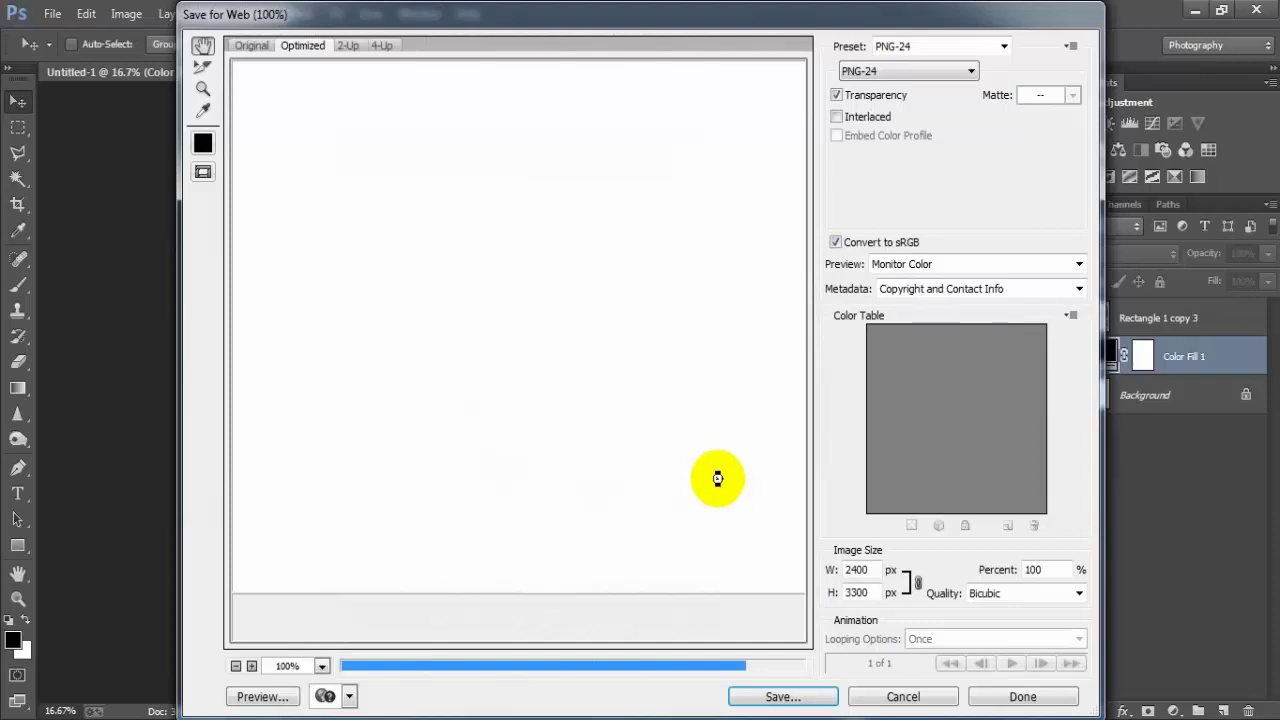
pyautogui.moveTo(717, 478); pyautogui.dragTo(508, 286)
pyautogui.moveTo(656, 578); pyautogui.dragTo(552, 308)
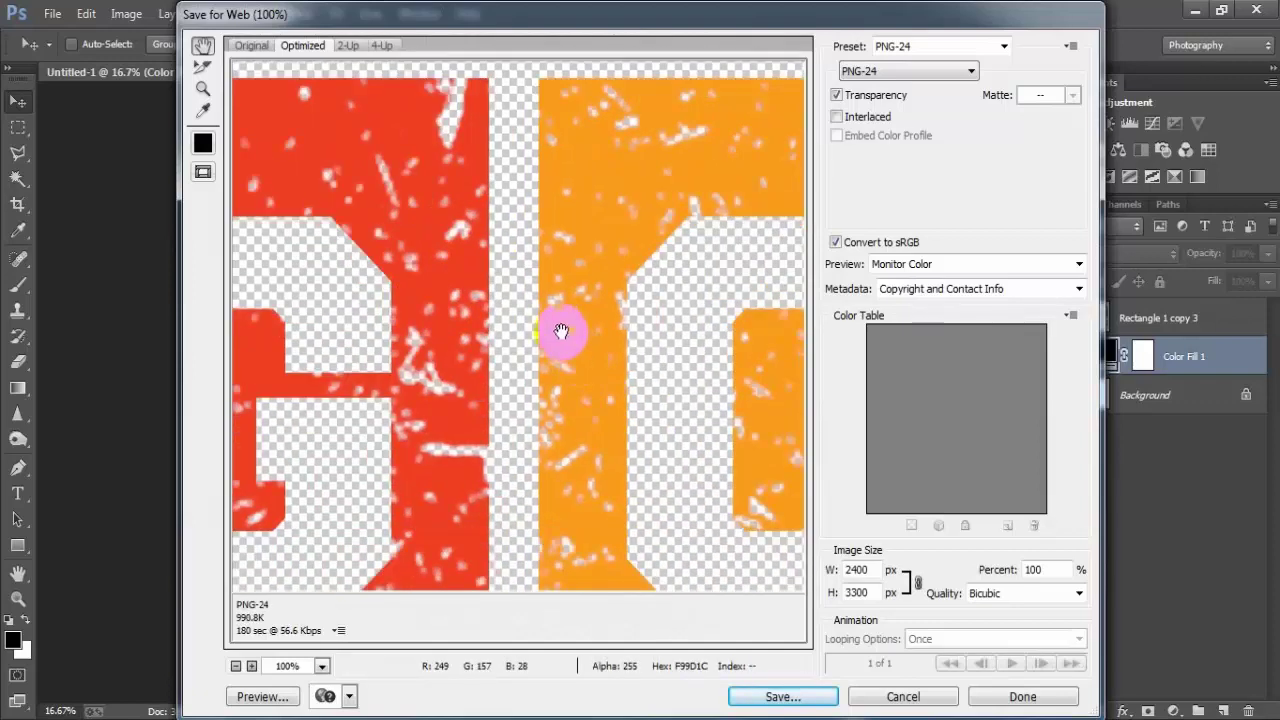
# - Export the transparent artwork to the Desktop as a PNG-24 file named 11, replacing the existing file
pyautogui.click(895, 72)
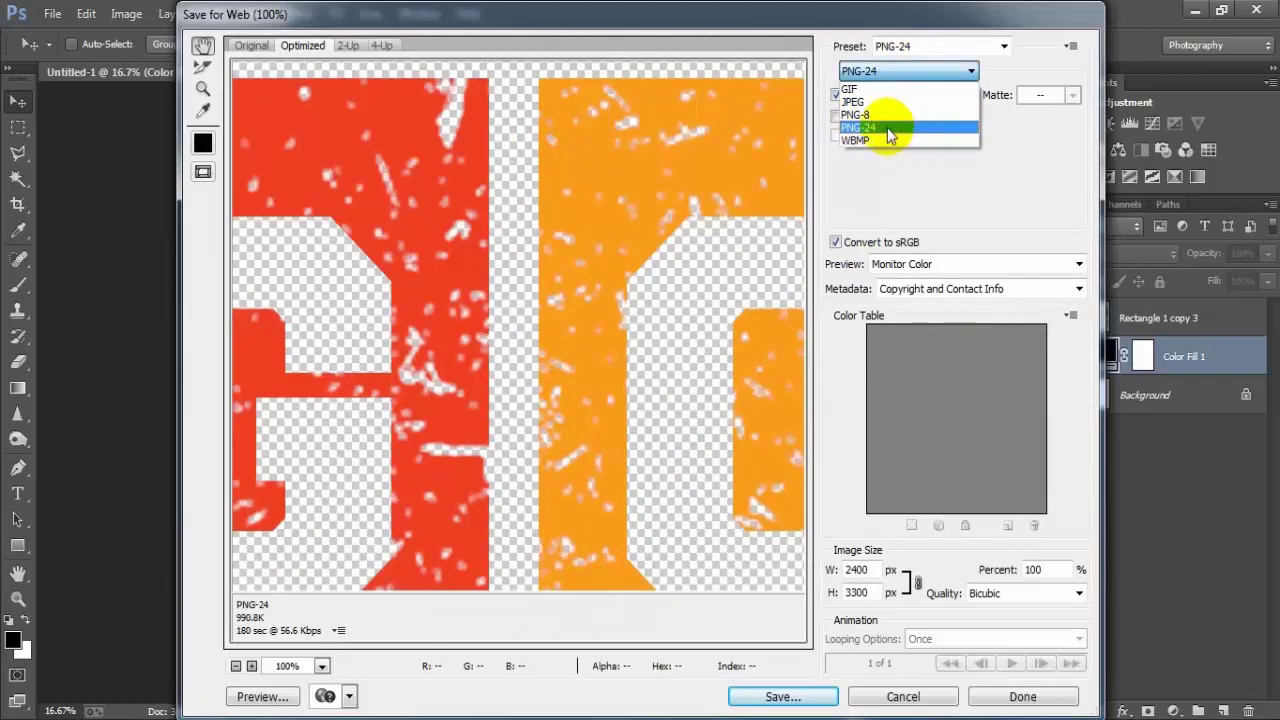
pyautogui.click(890, 135)
pyautogui.click(812, 694)
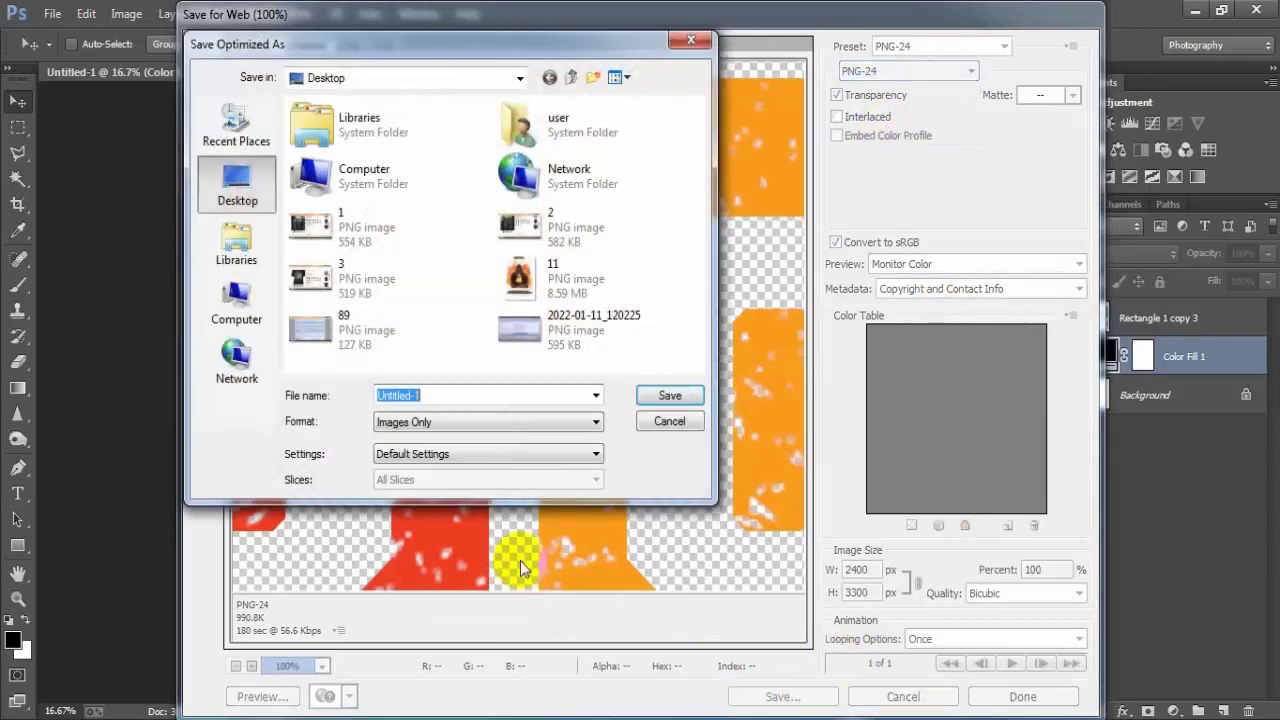
pyautogui.write('11')
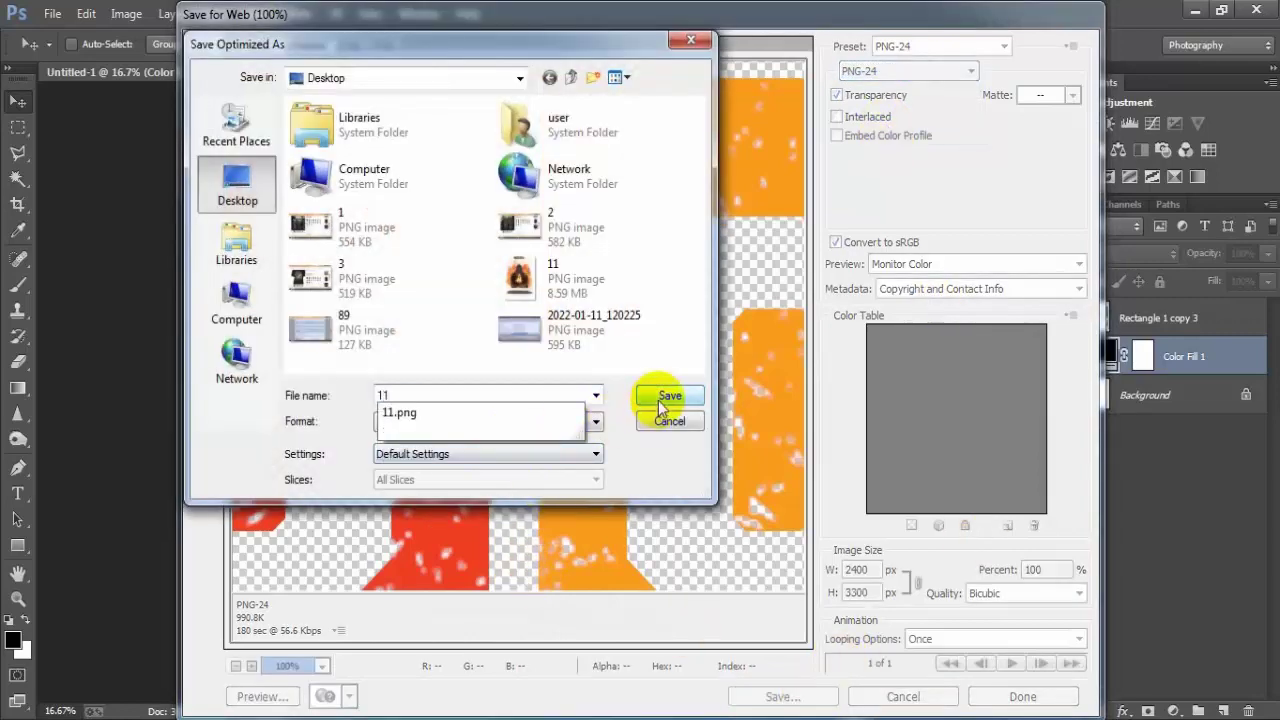
pyautogui.click(662, 398)
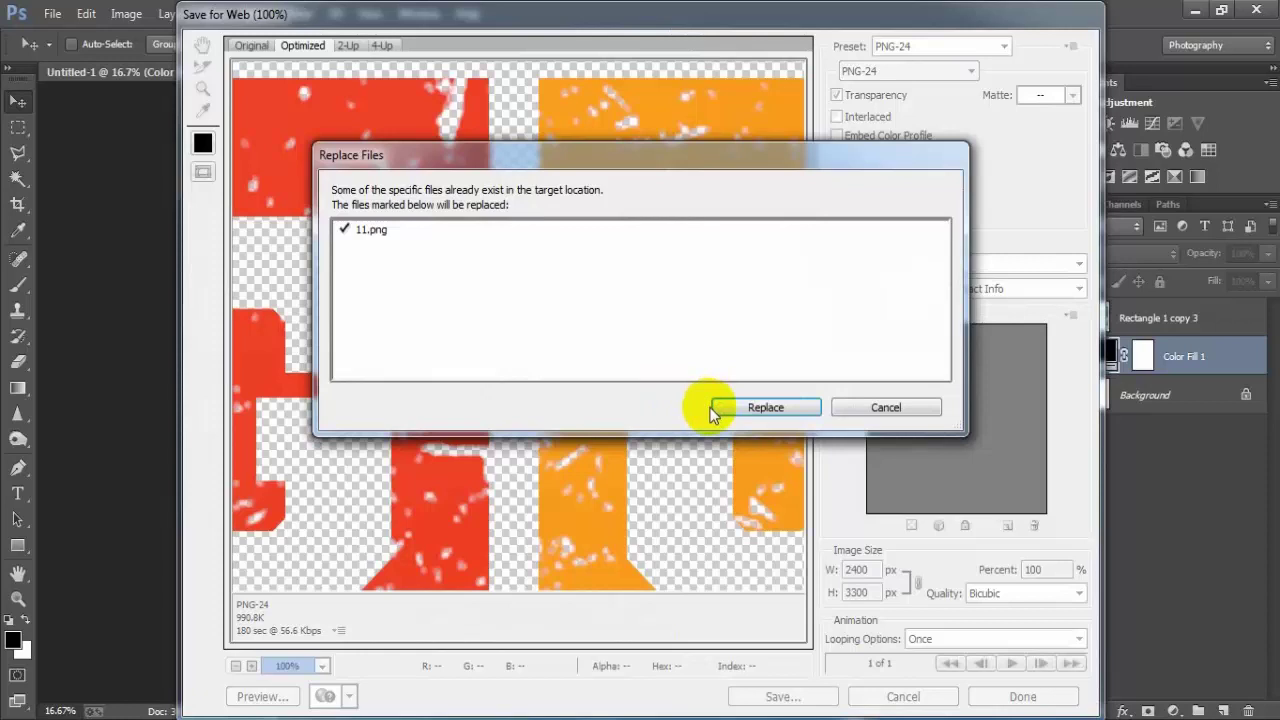
pyautogui.click(765, 407)
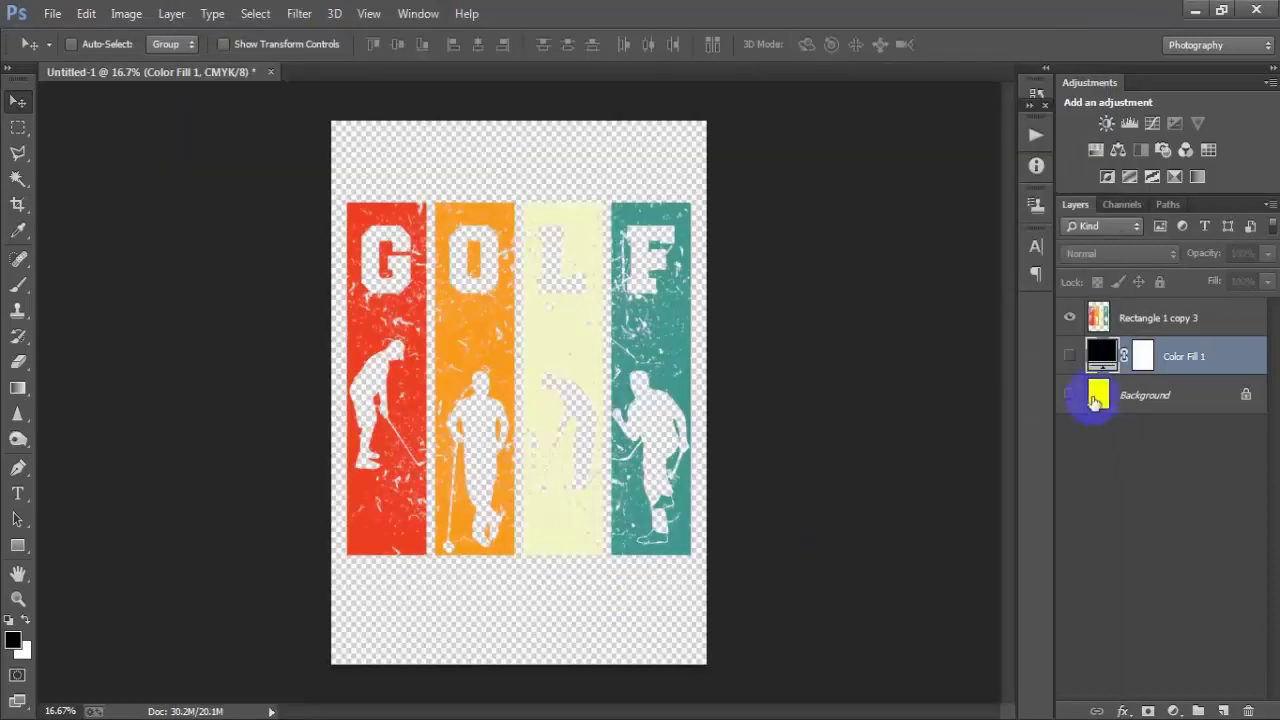
# - Show the Background and Color Fill 1 layers again and set the fill colour to dark teal 06191b
pyautogui.click(1070, 358)
pyautogui.click(1070, 358)
pyautogui.doubleClick(1104, 357)
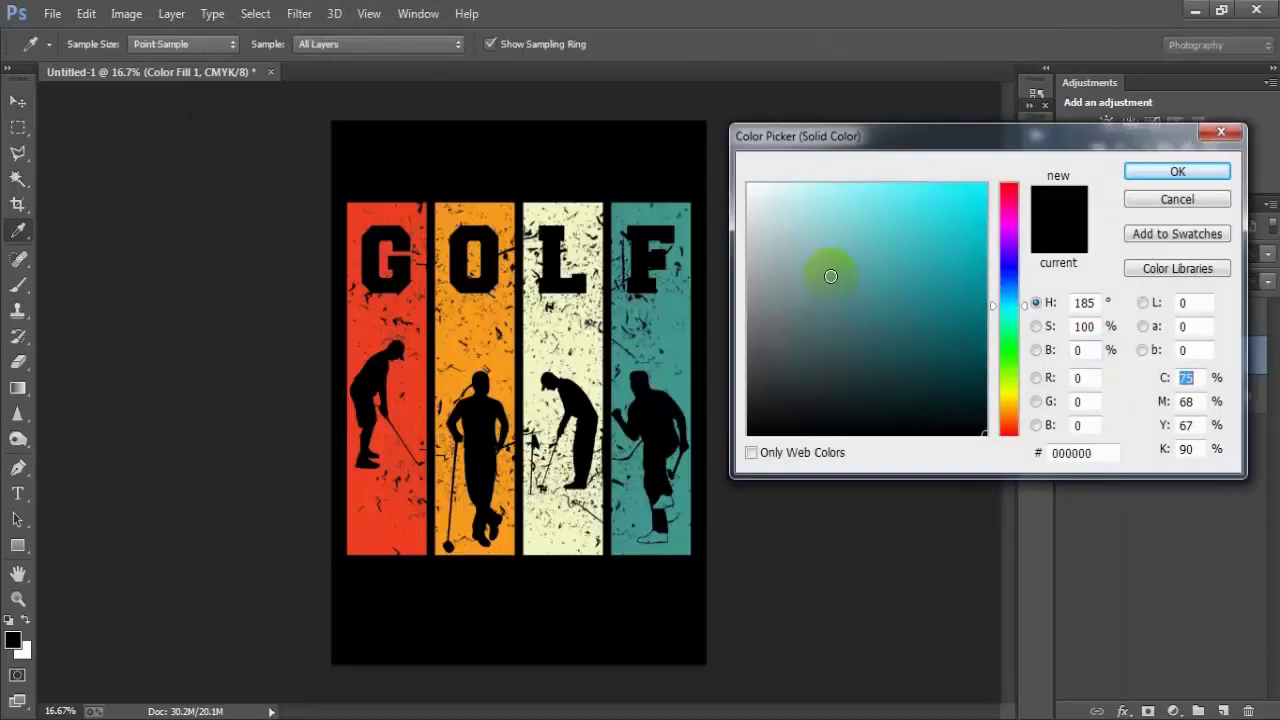
pyautogui.click(888, 268)
pyautogui.moveTo(888, 268)
pyautogui.mouseDown()
pyautogui.moveTo(937, 303)
pyautogui.moveTo(903, 371)
pyautogui.moveTo(933, 389)
pyautogui.moveTo(935, 409)
pyautogui.mouseUp()
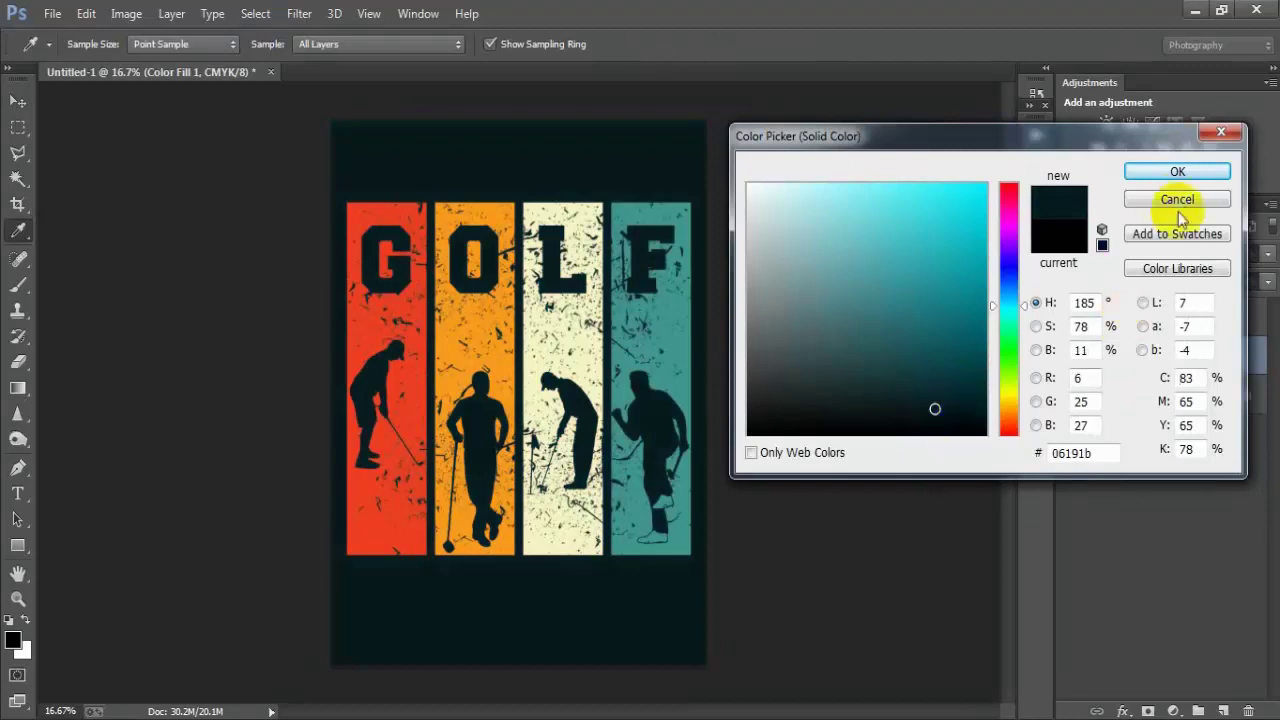
pyautogui.click(1177, 173)
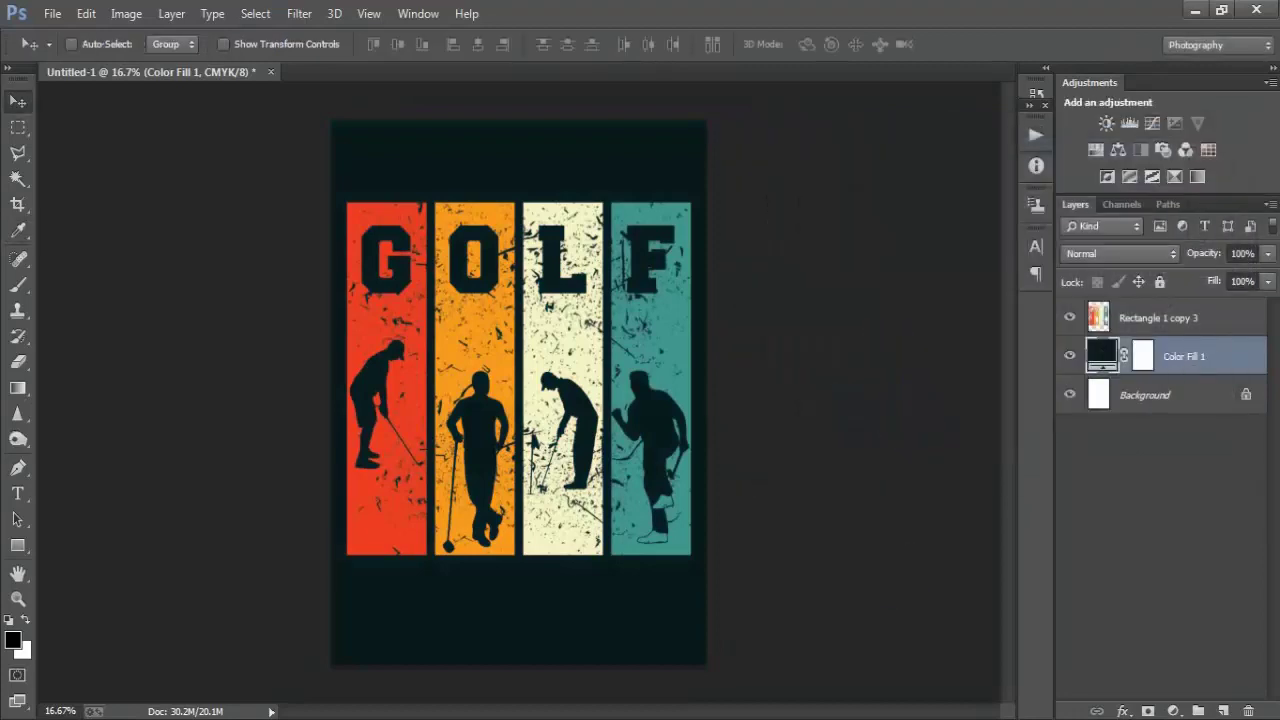